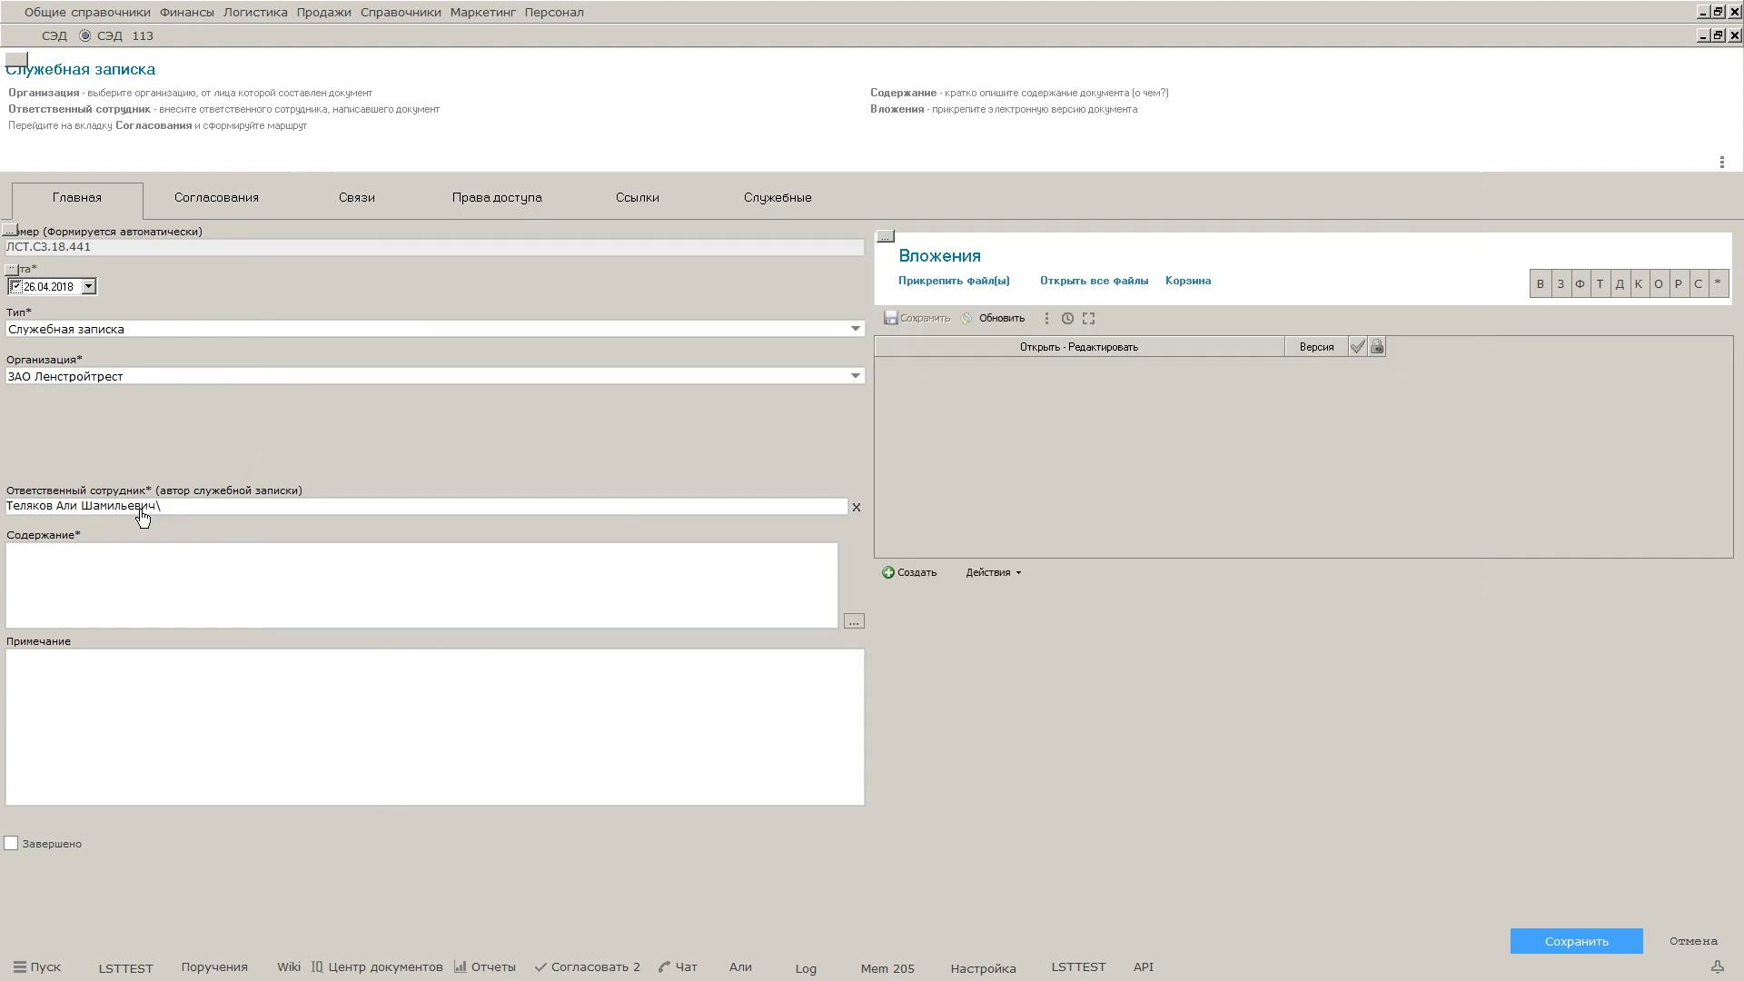
# Step: Enter "Краткое содержание служебной записки" as the memo's content and attach the Служебная записка document from drive D:
pyautogui.click(112, 570)
pyautogui.write('К')
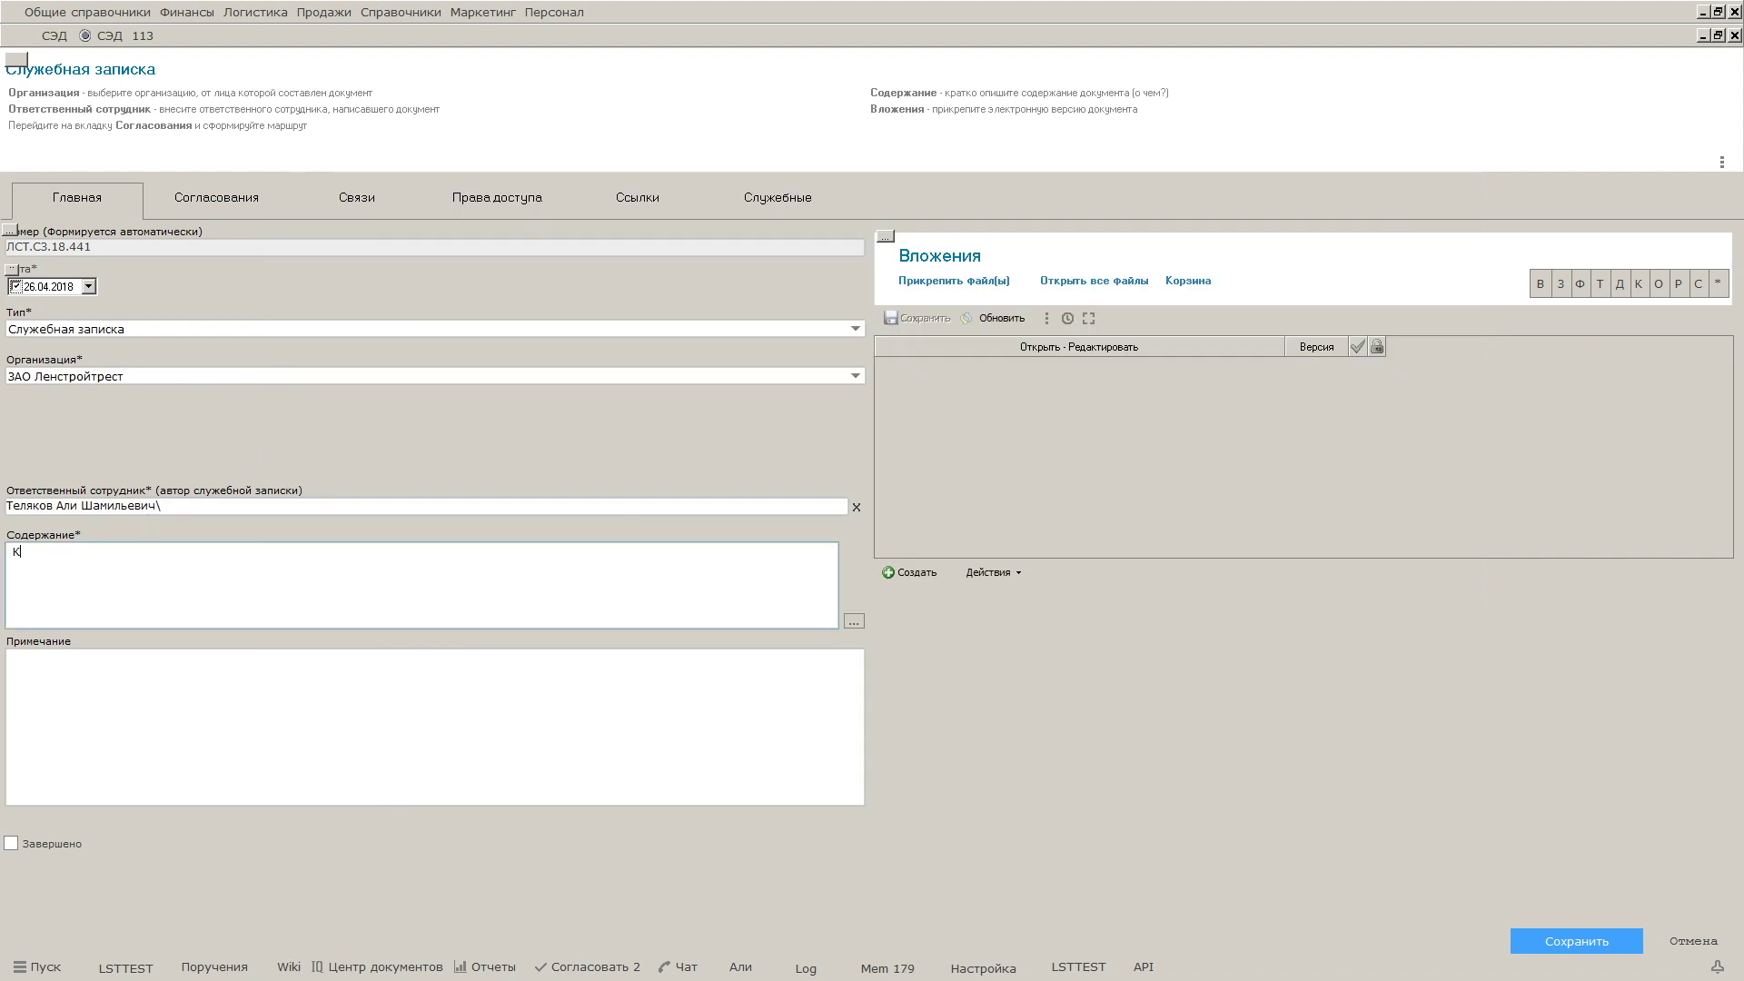
pyautogui.write('раткое содержание служебной записки')
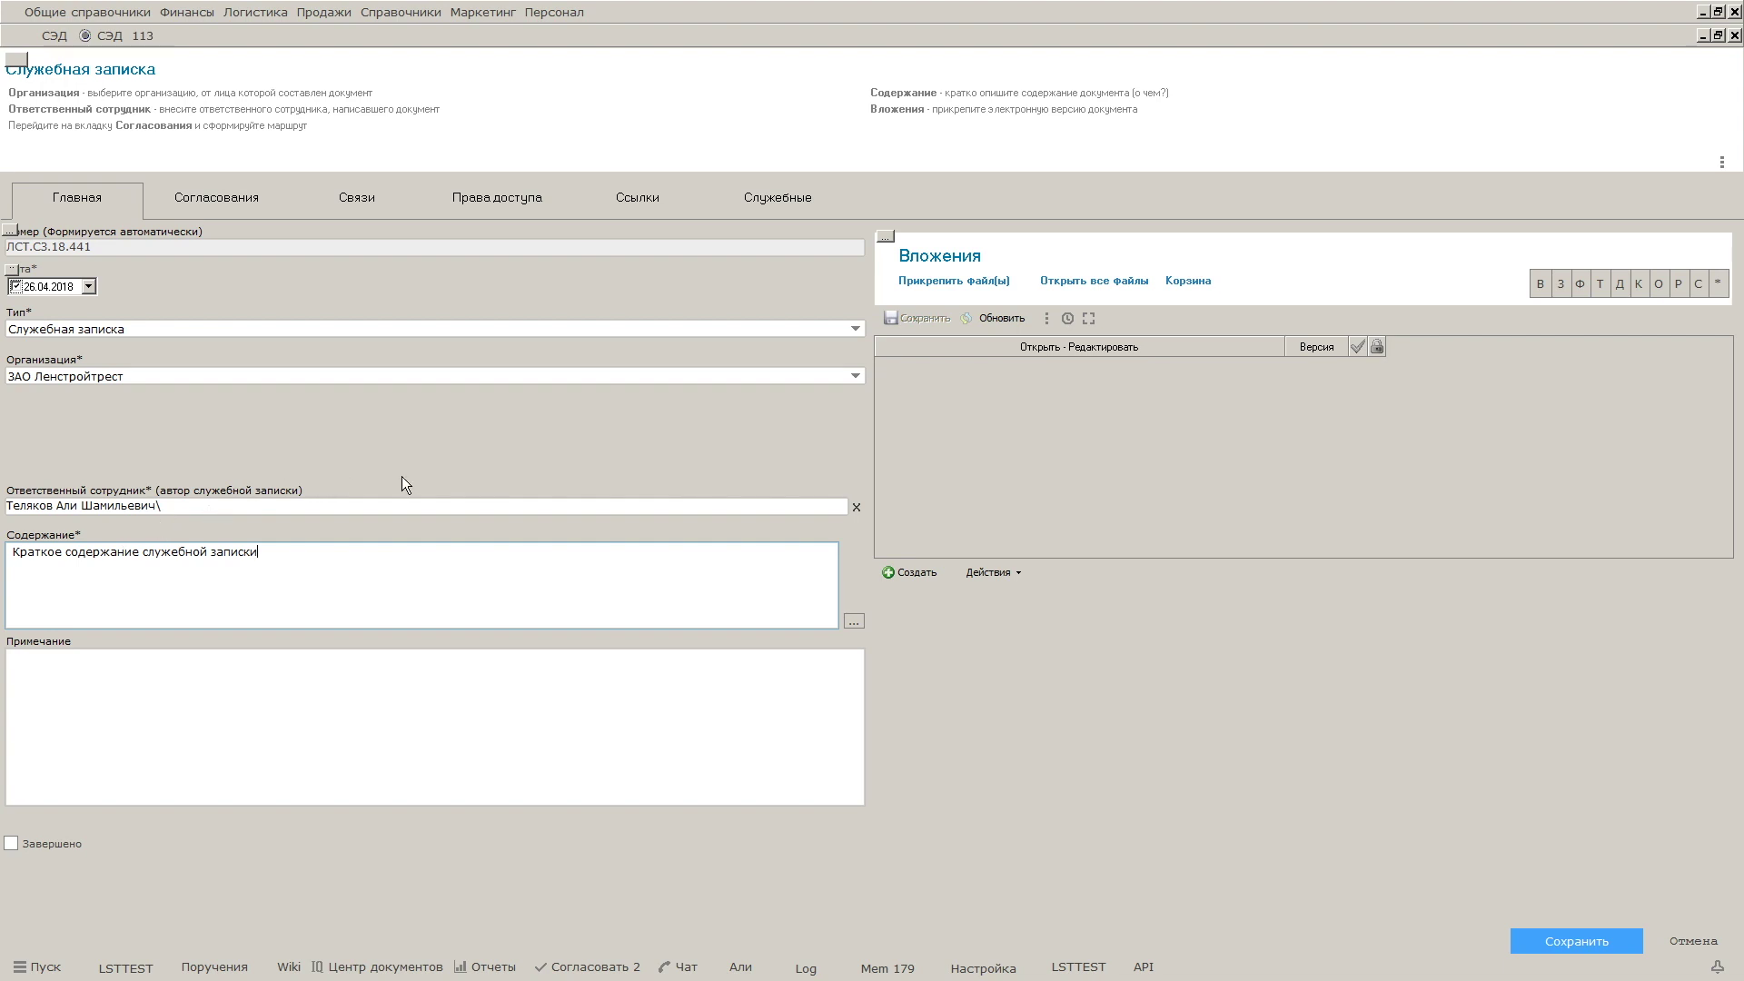
pyautogui.click(923, 284)
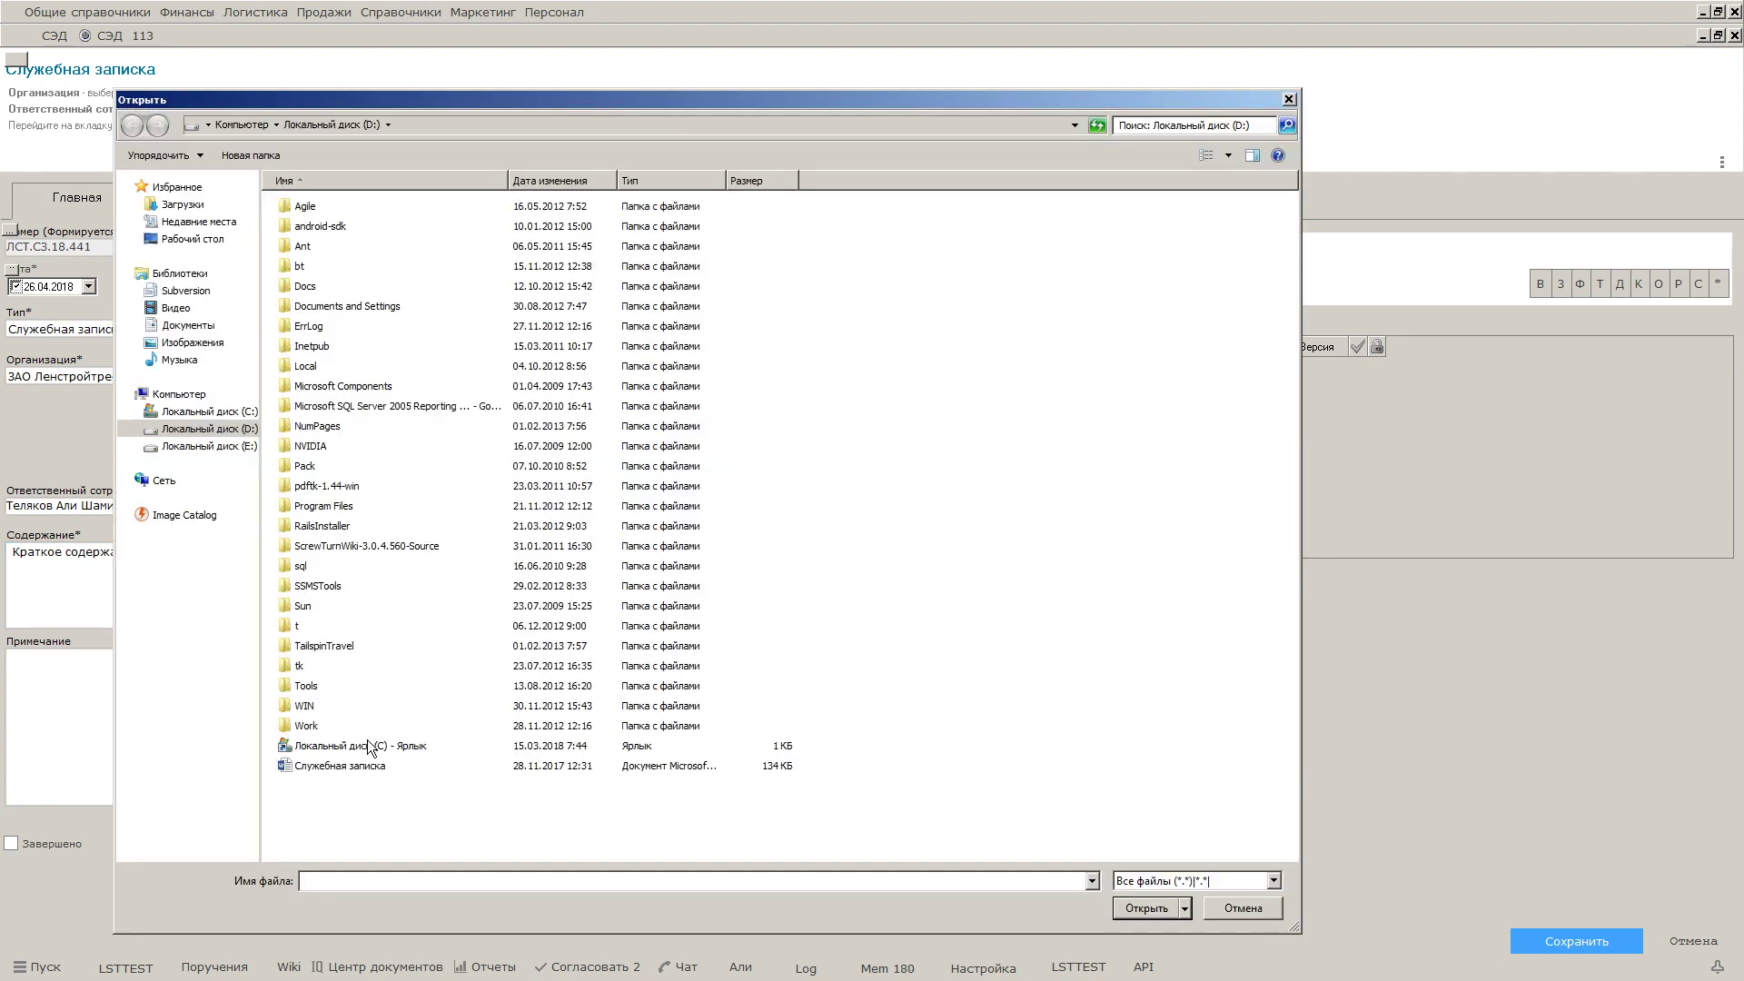
pyautogui.click(400, 772)
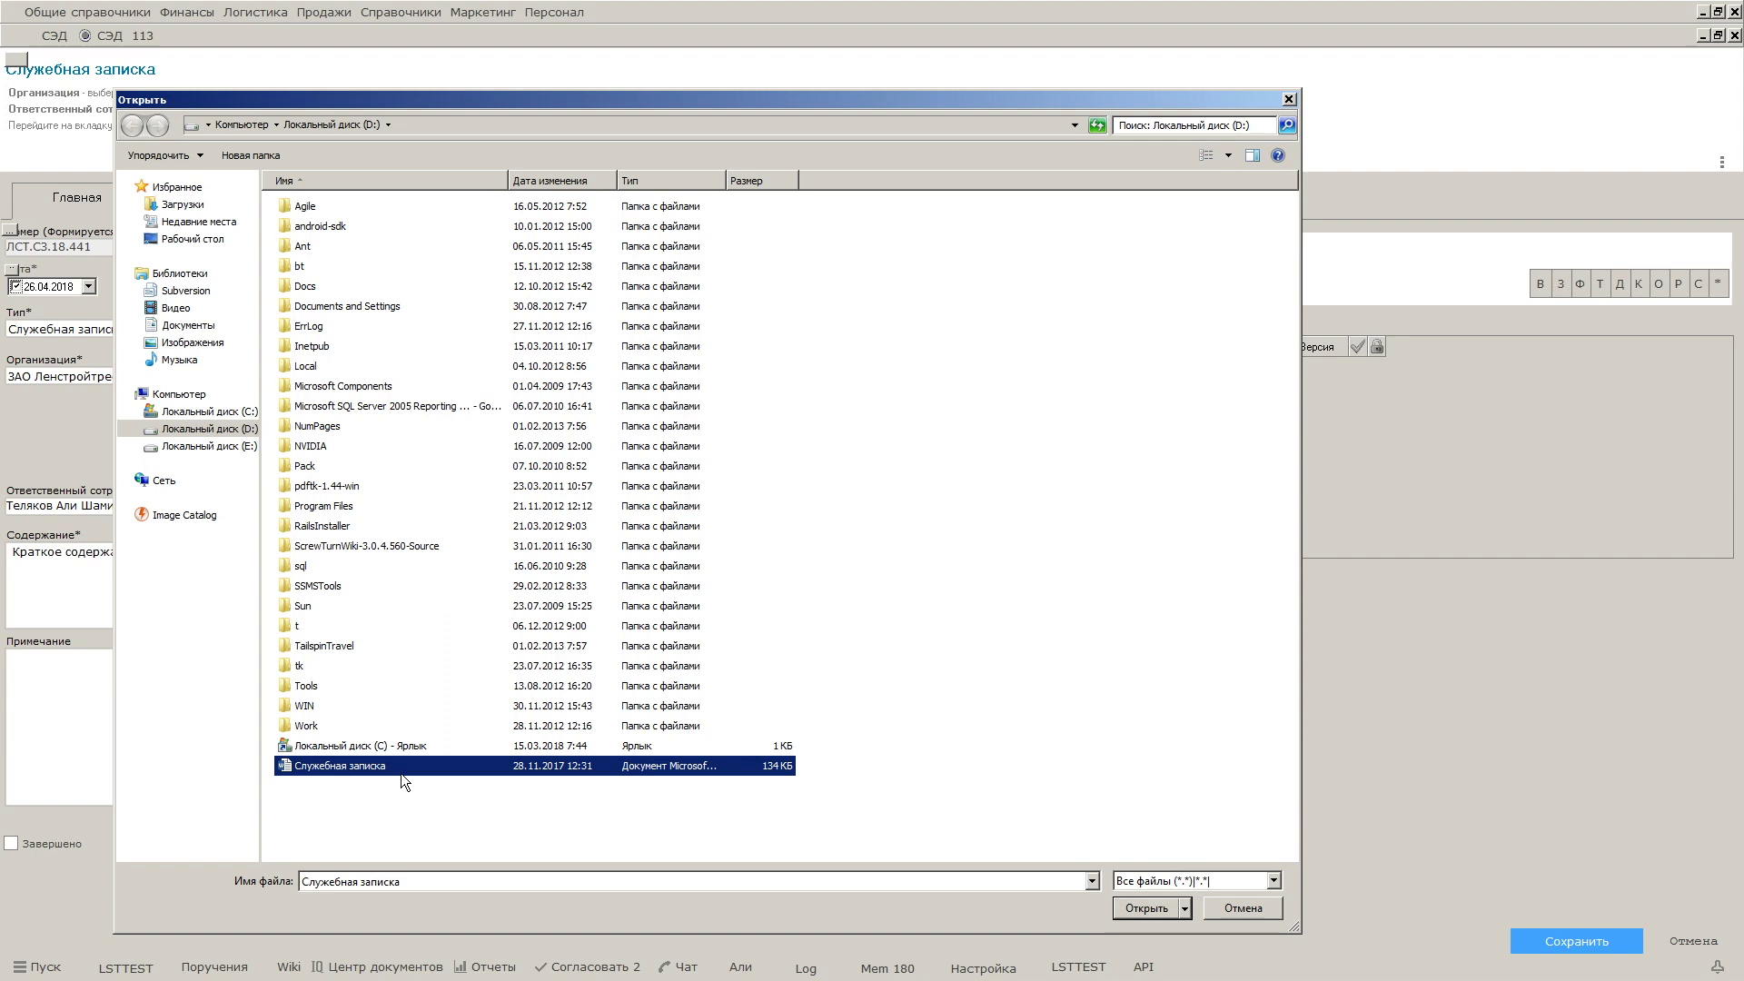
pyautogui.click(1140, 906)
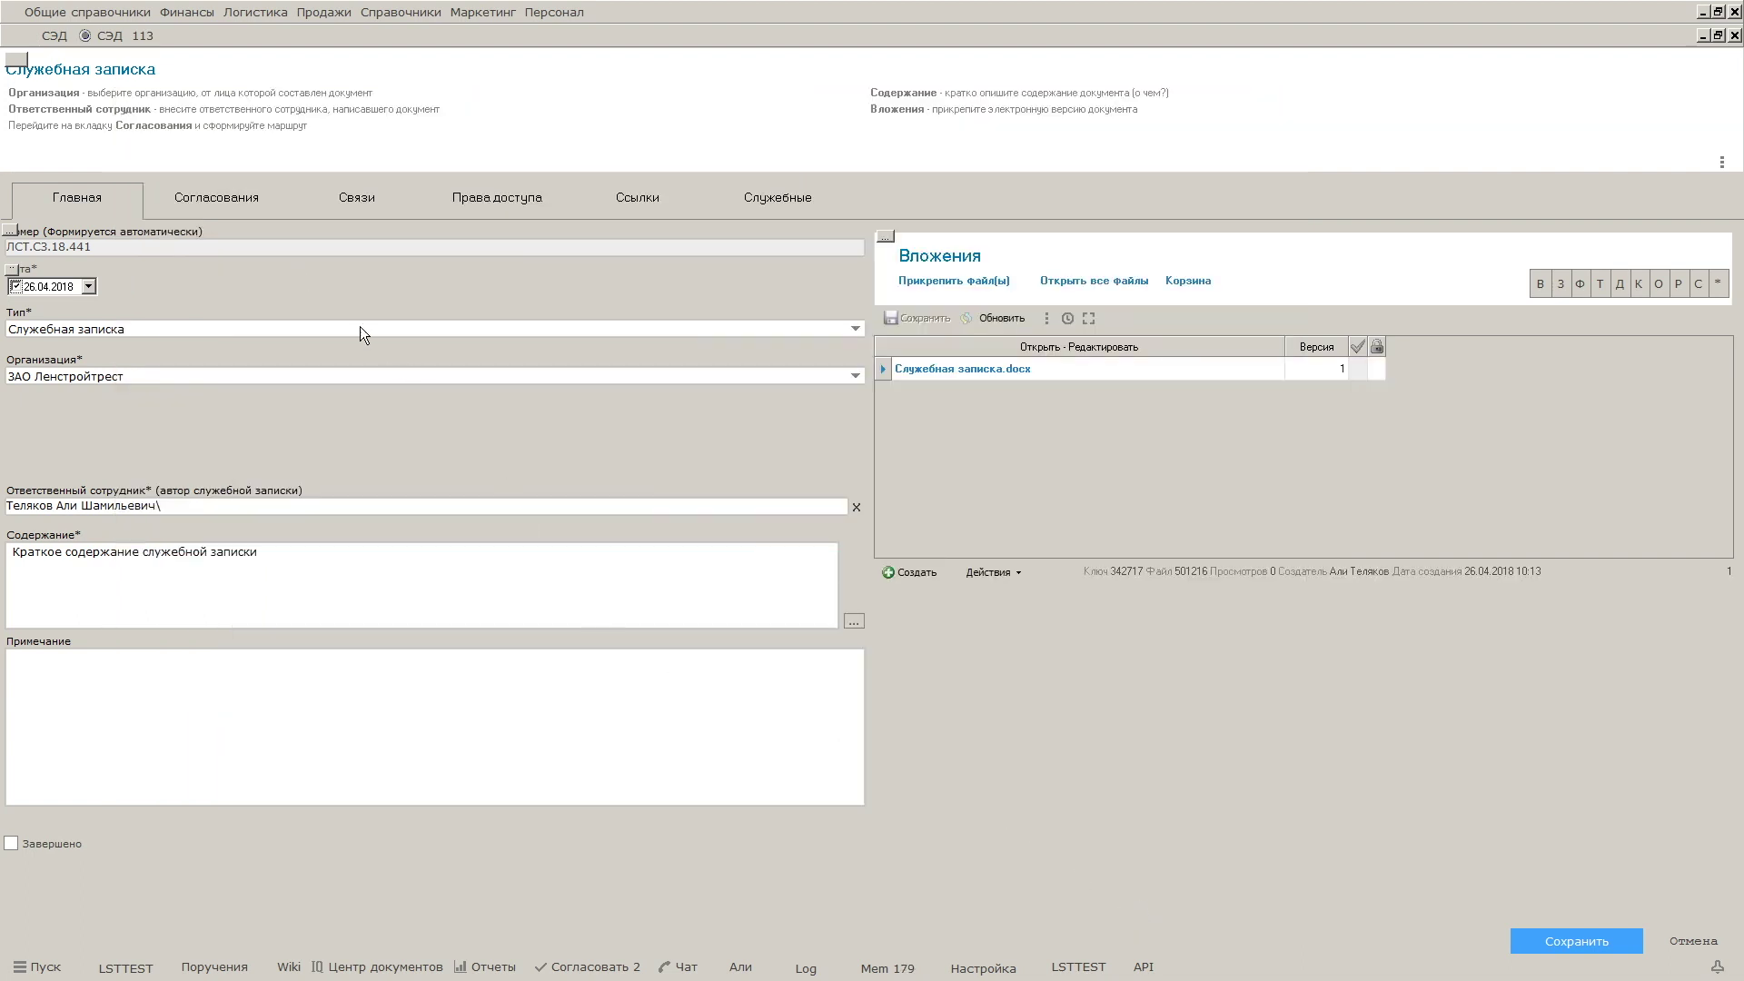
# Step: Create the СЭД approval route for the memo, add one more employee as an approver, and save the approval steps
pyautogui.click(234, 212)
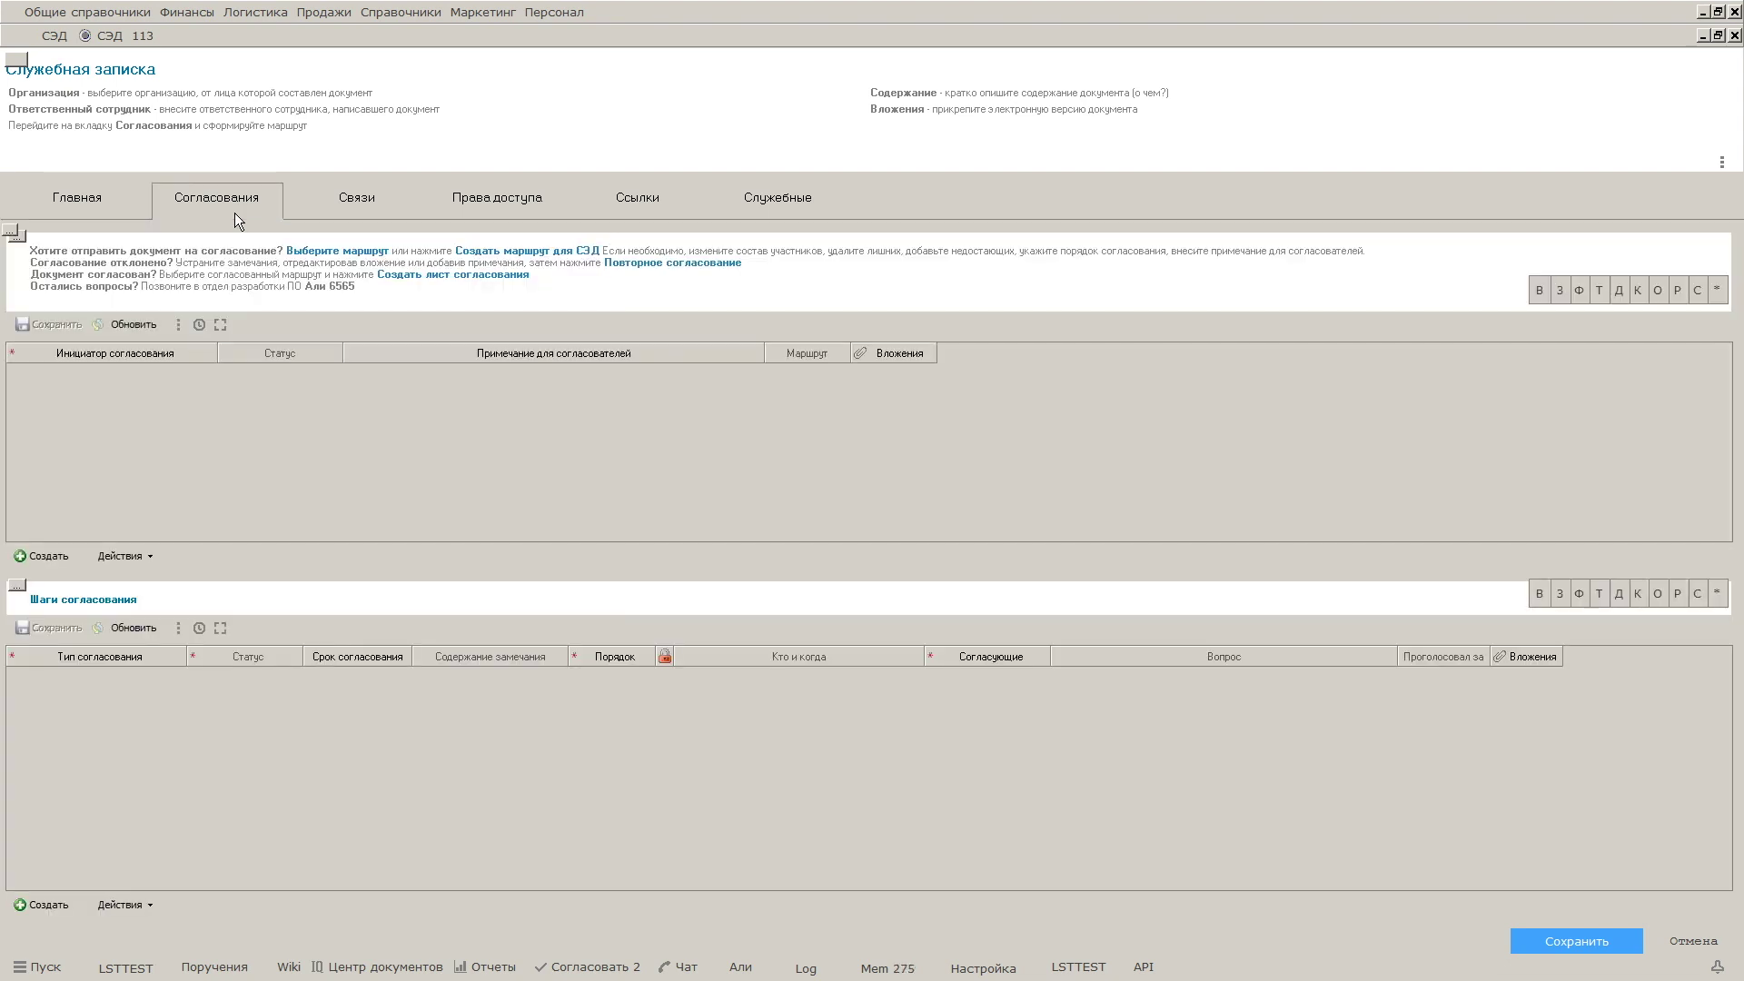
pyautogui.click(538, 251)
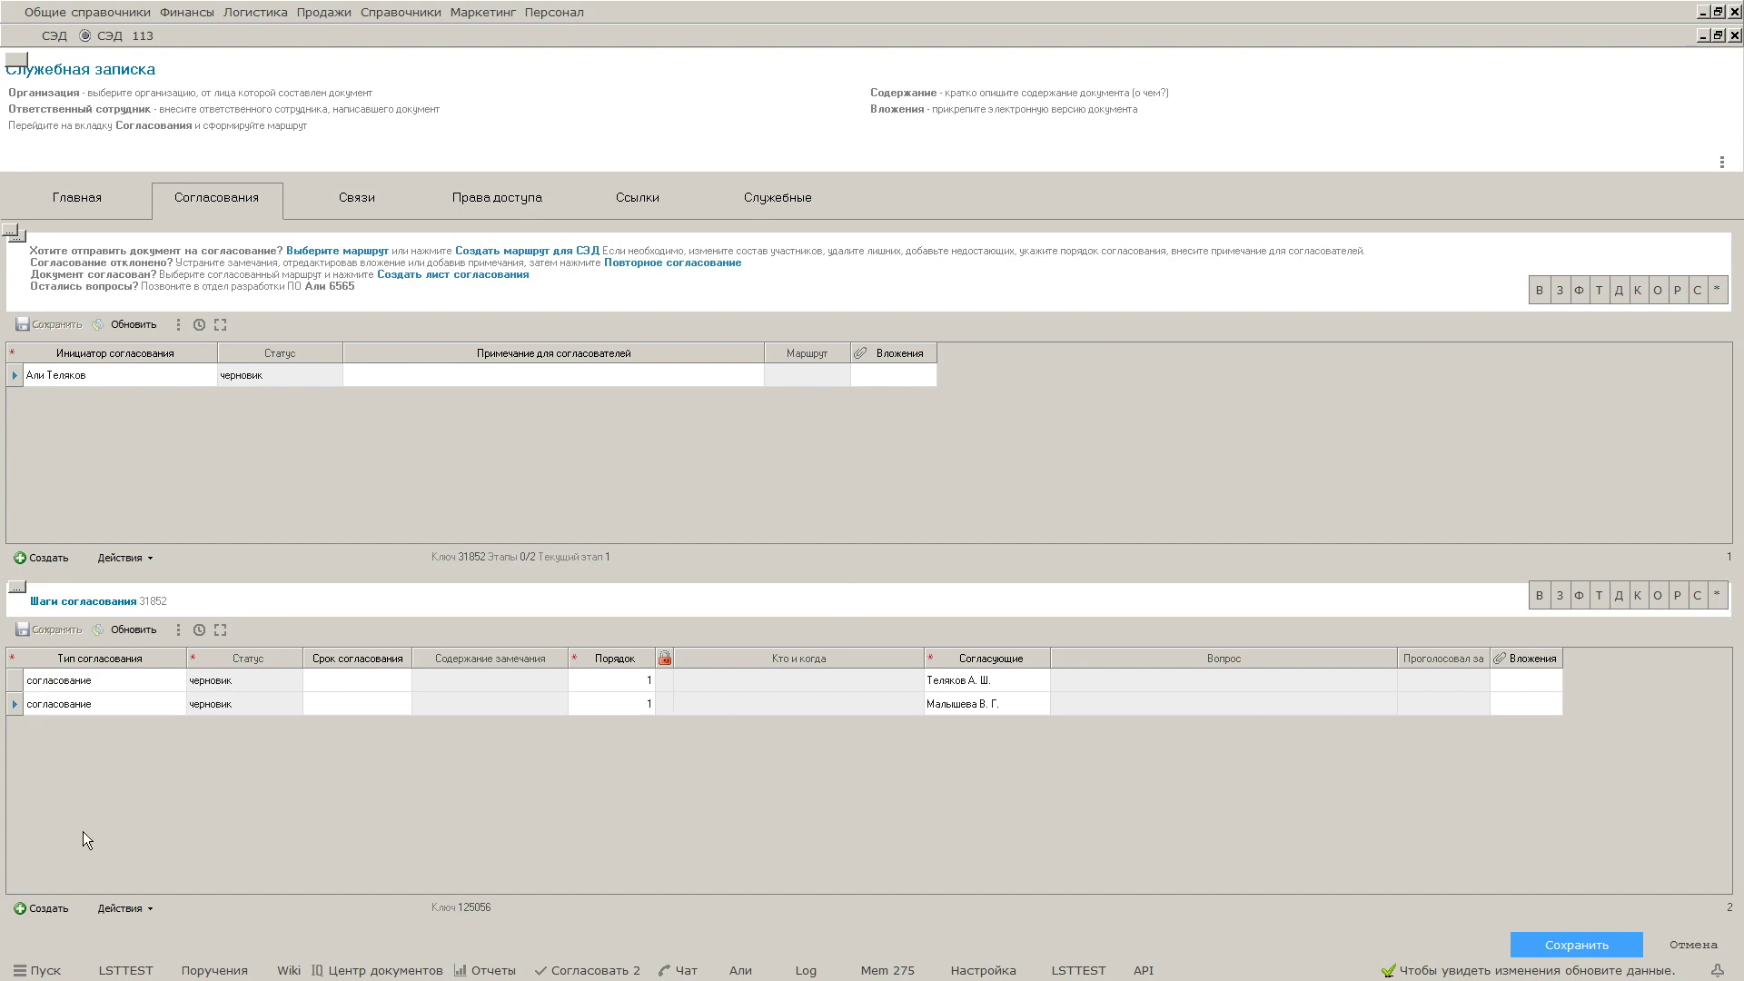
pyautogui.click(48, 908)
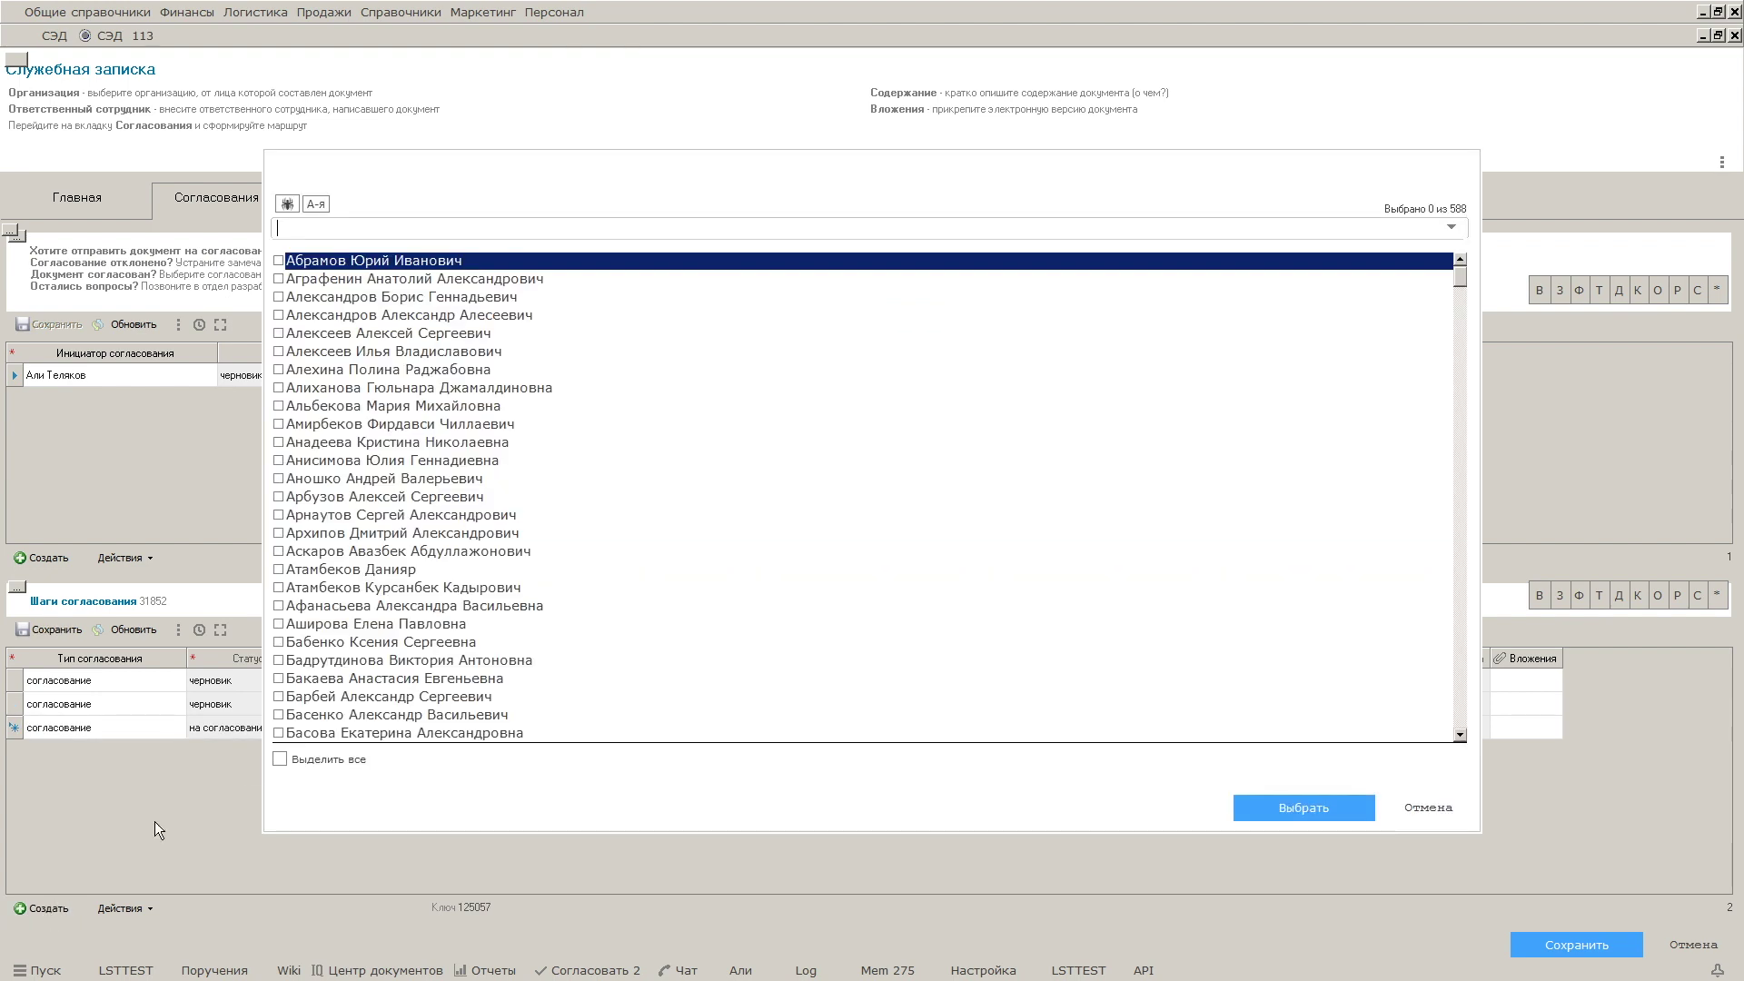
pyautogui.write('титов')
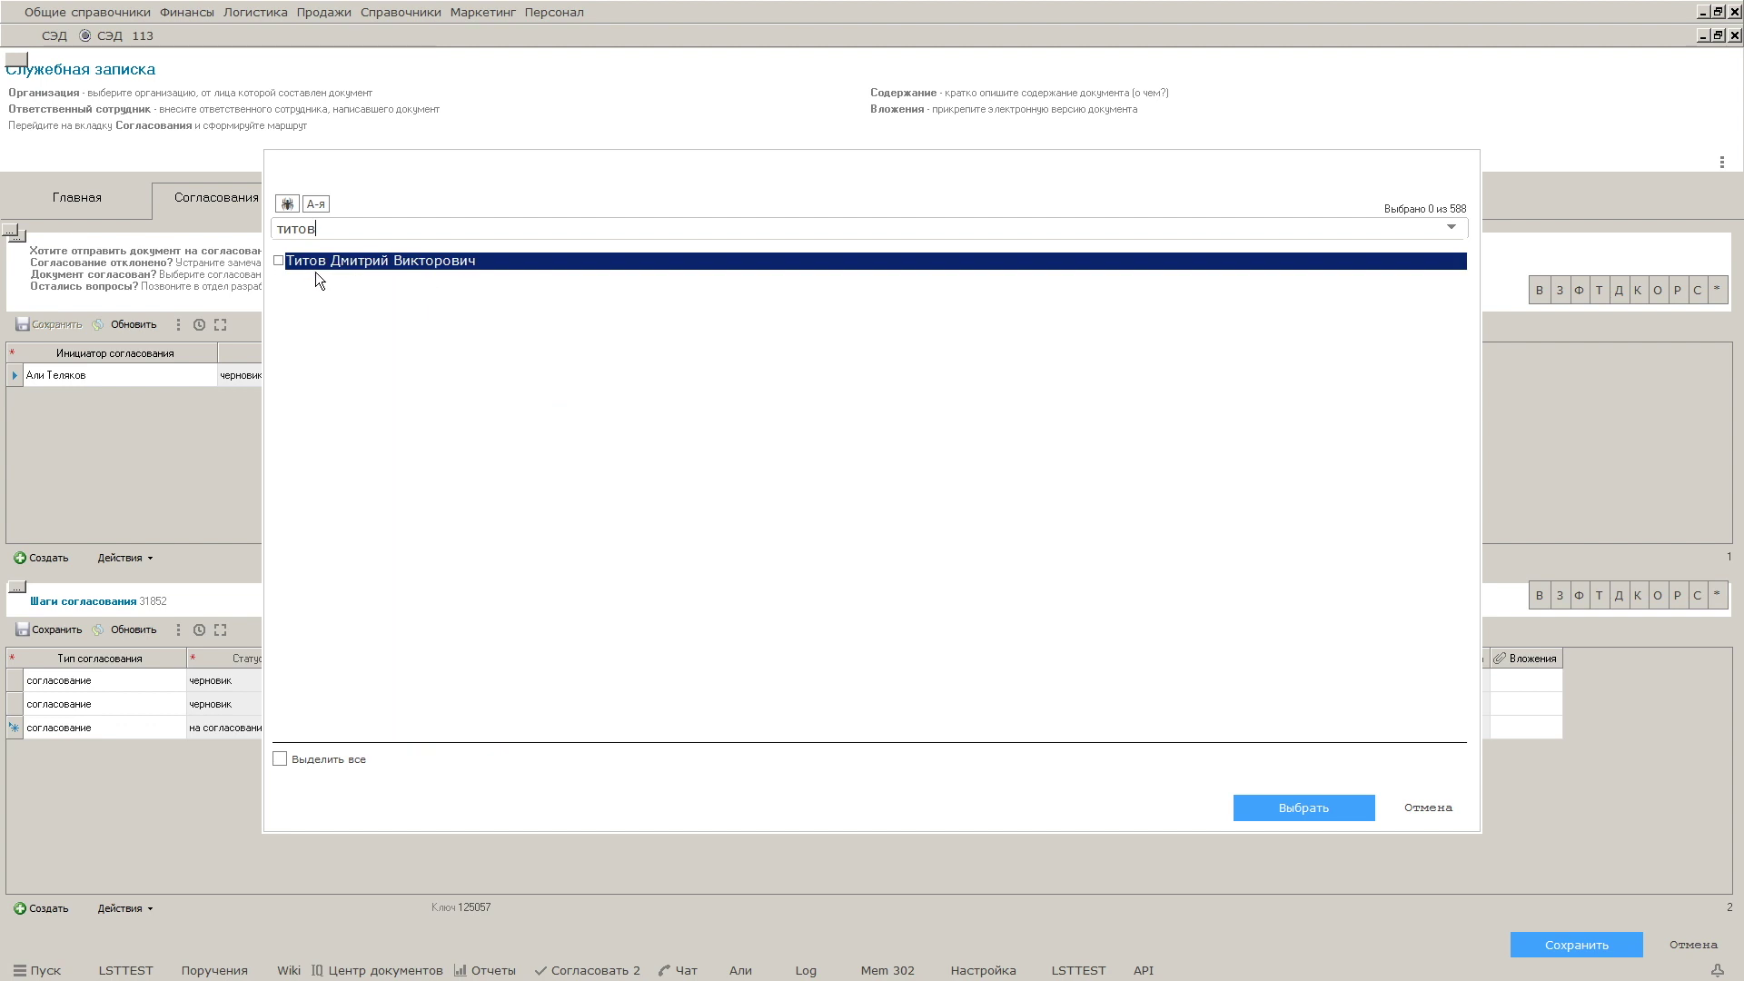
pyautogui.click(279, 261)
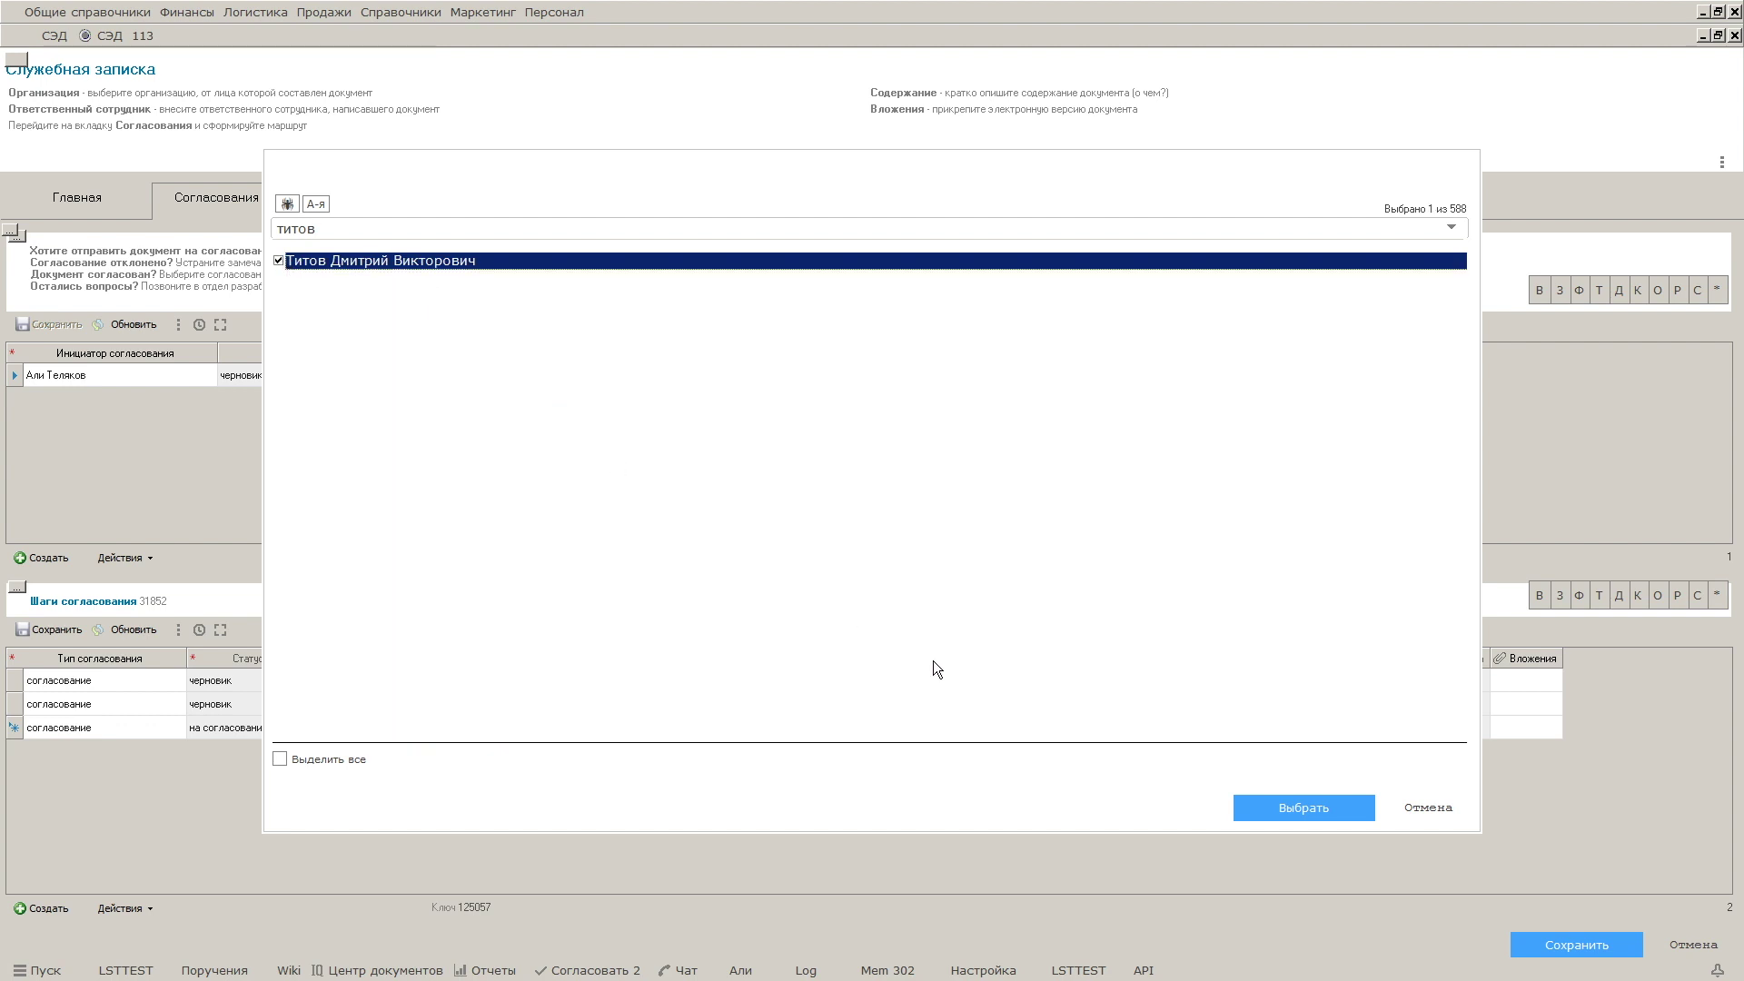
pyautogui.click(1246, 808)
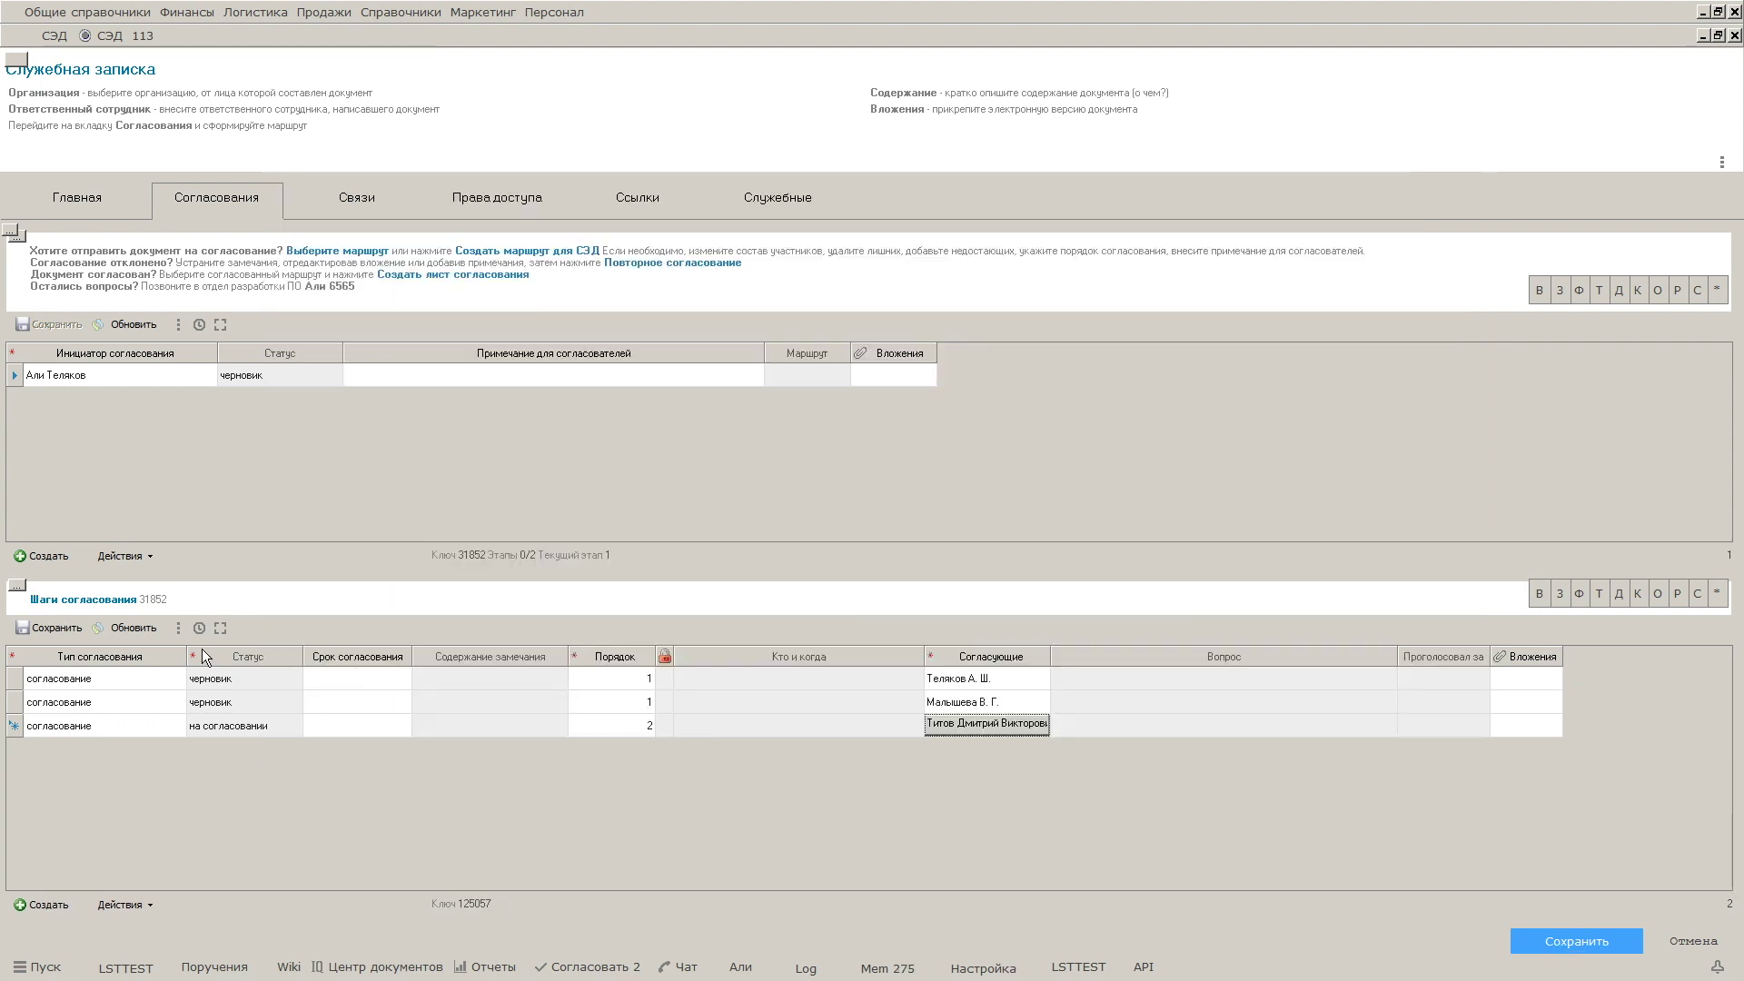
pyautogui.click(56, 635)
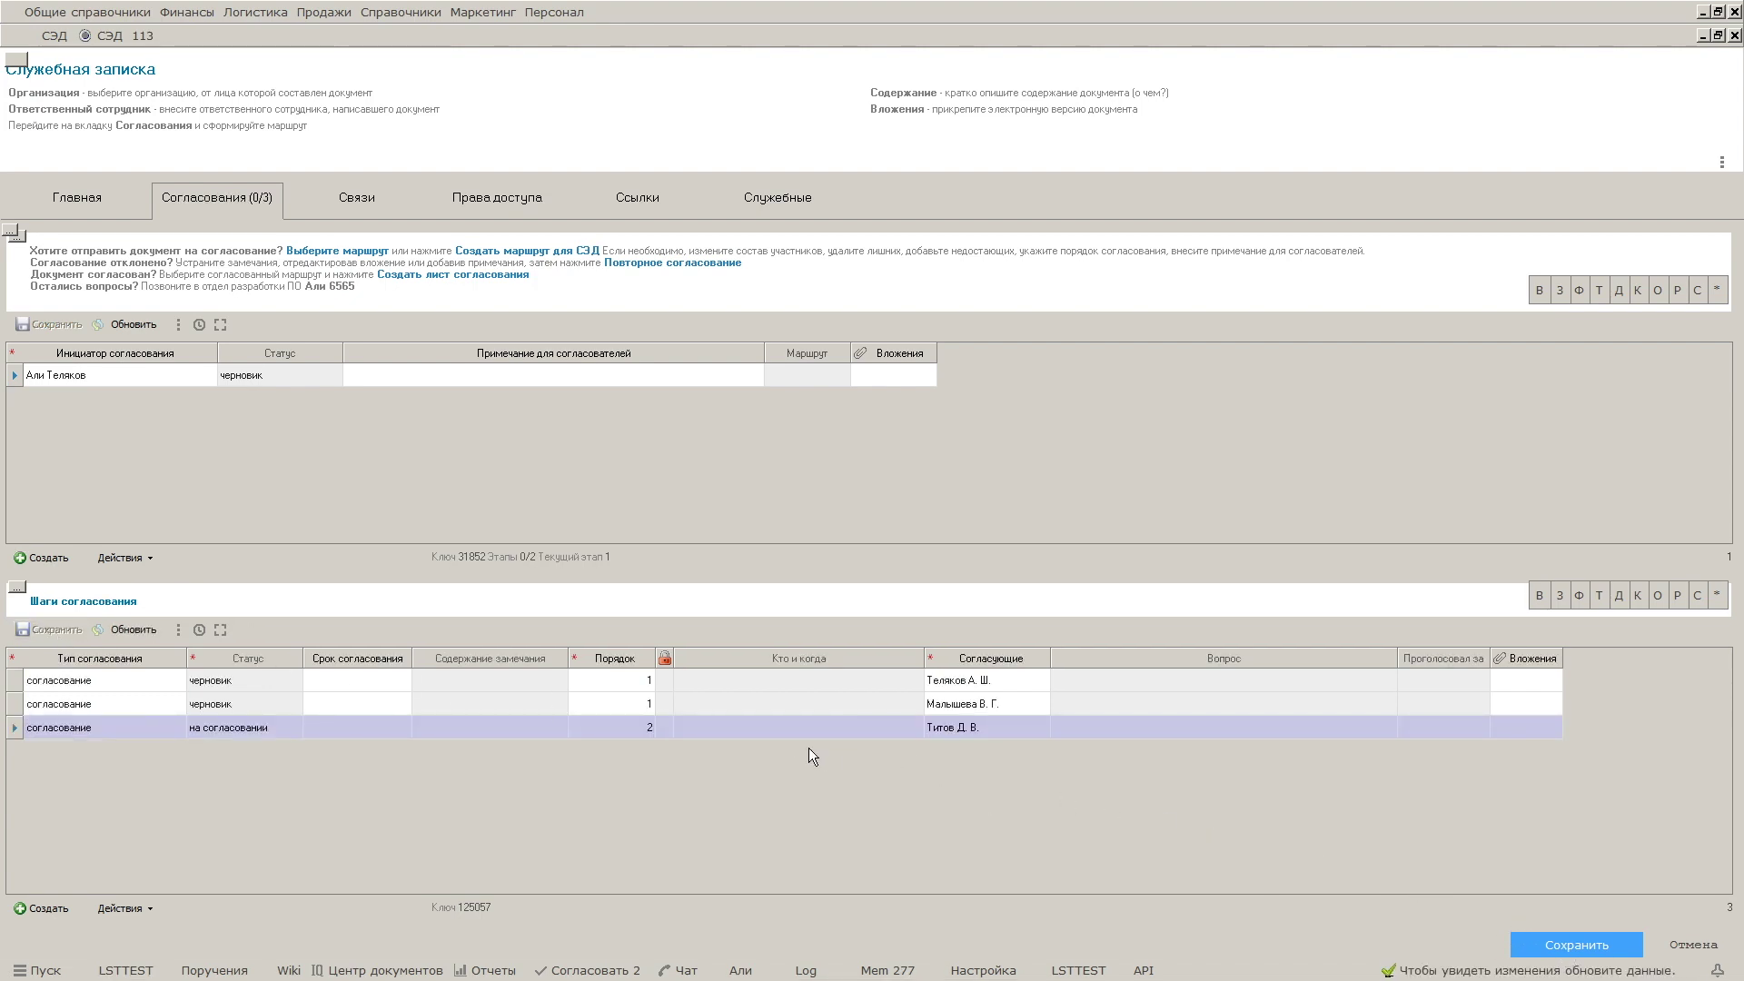
# Step: Set the added approver's order to 1, then save the approval step and the whole memo
pyautogui.click(652, 727)
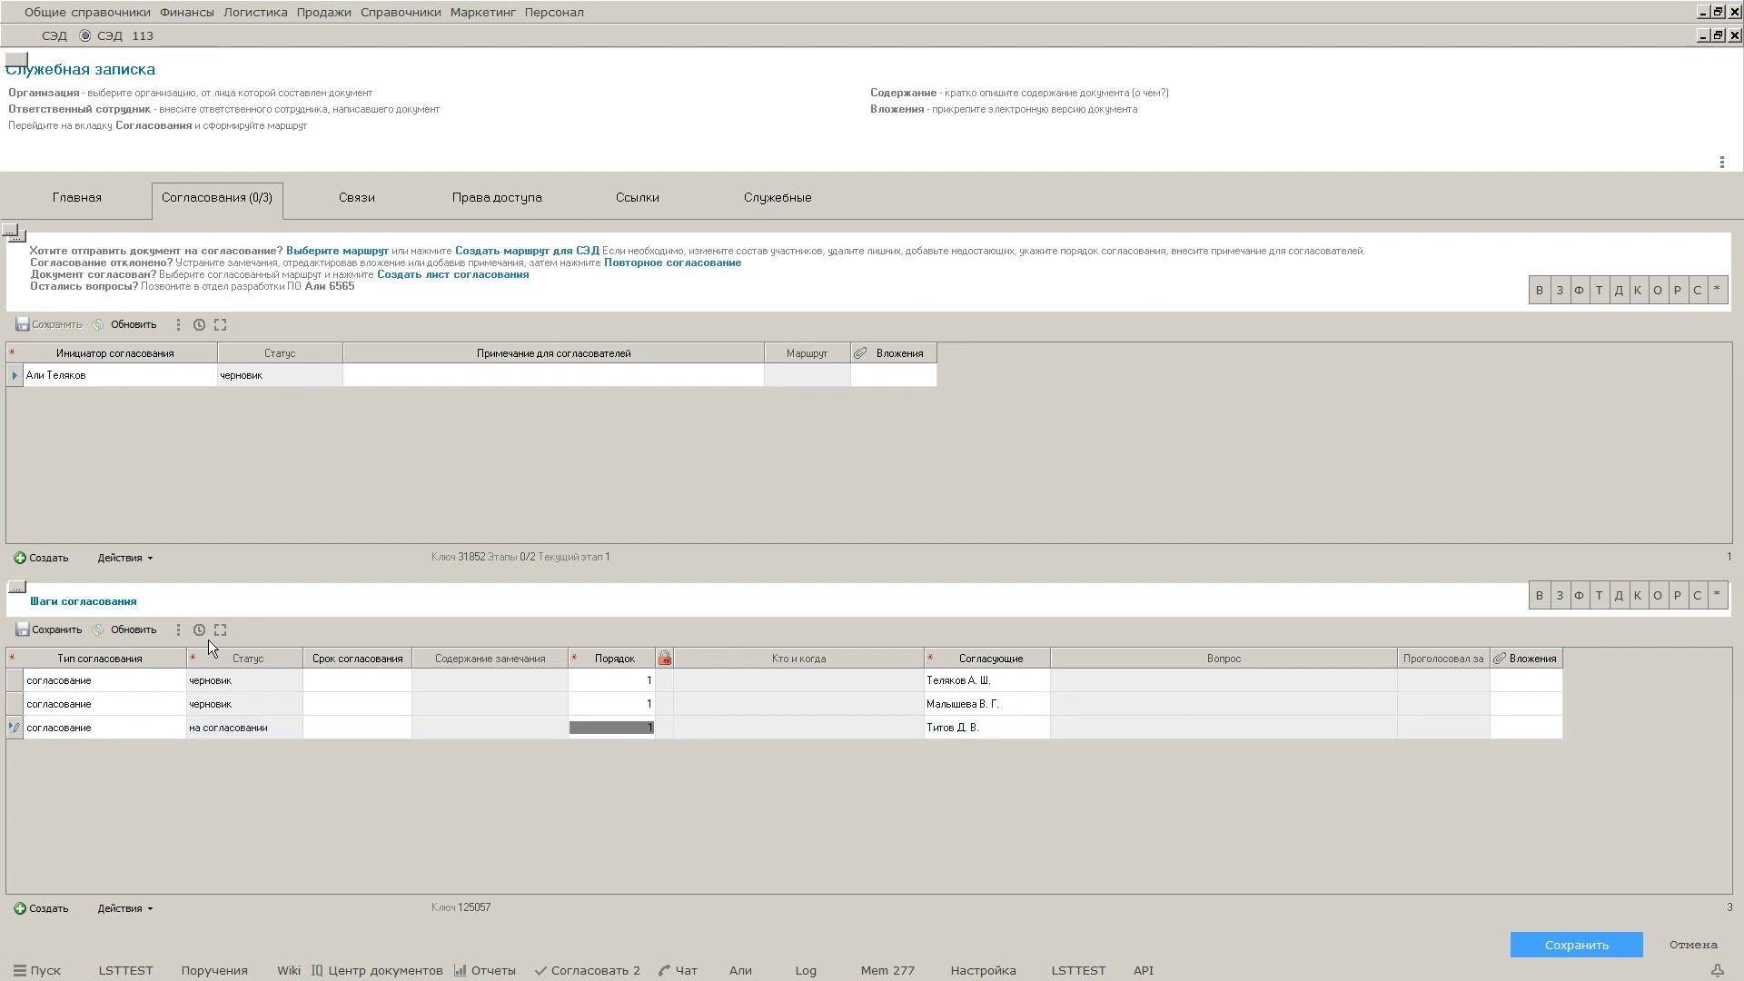
pyautogui.click(54, 623)
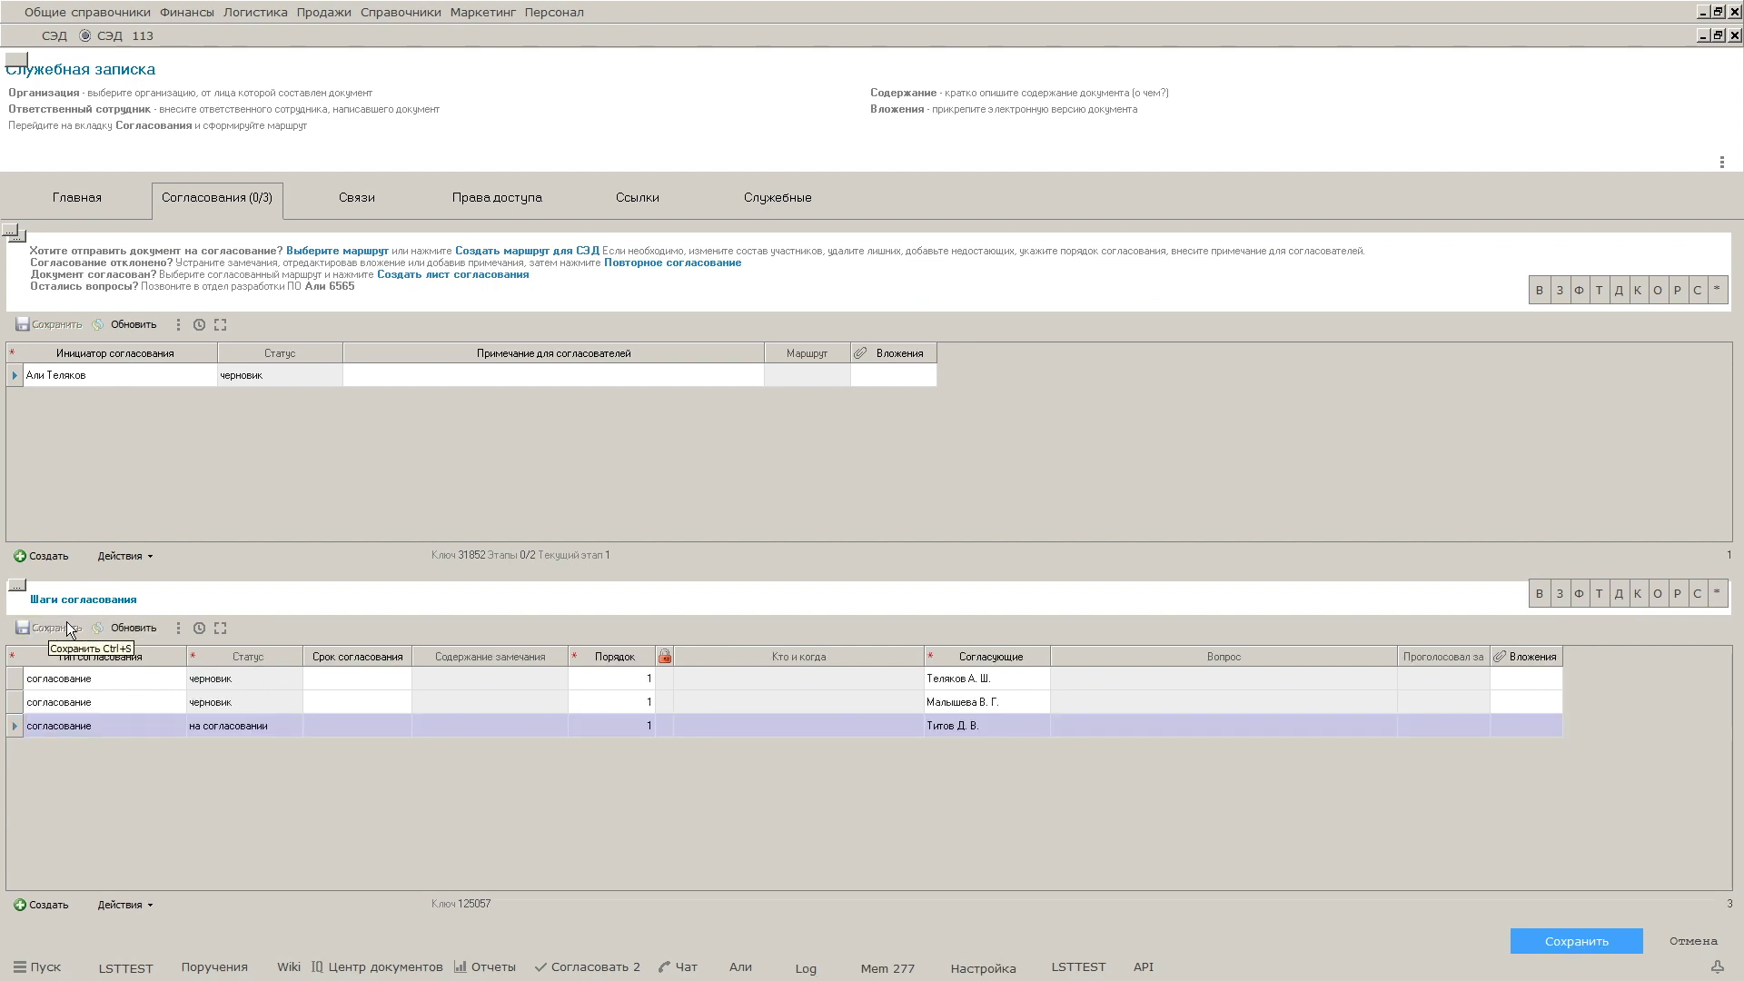
pyautogui.click(1535, 941)
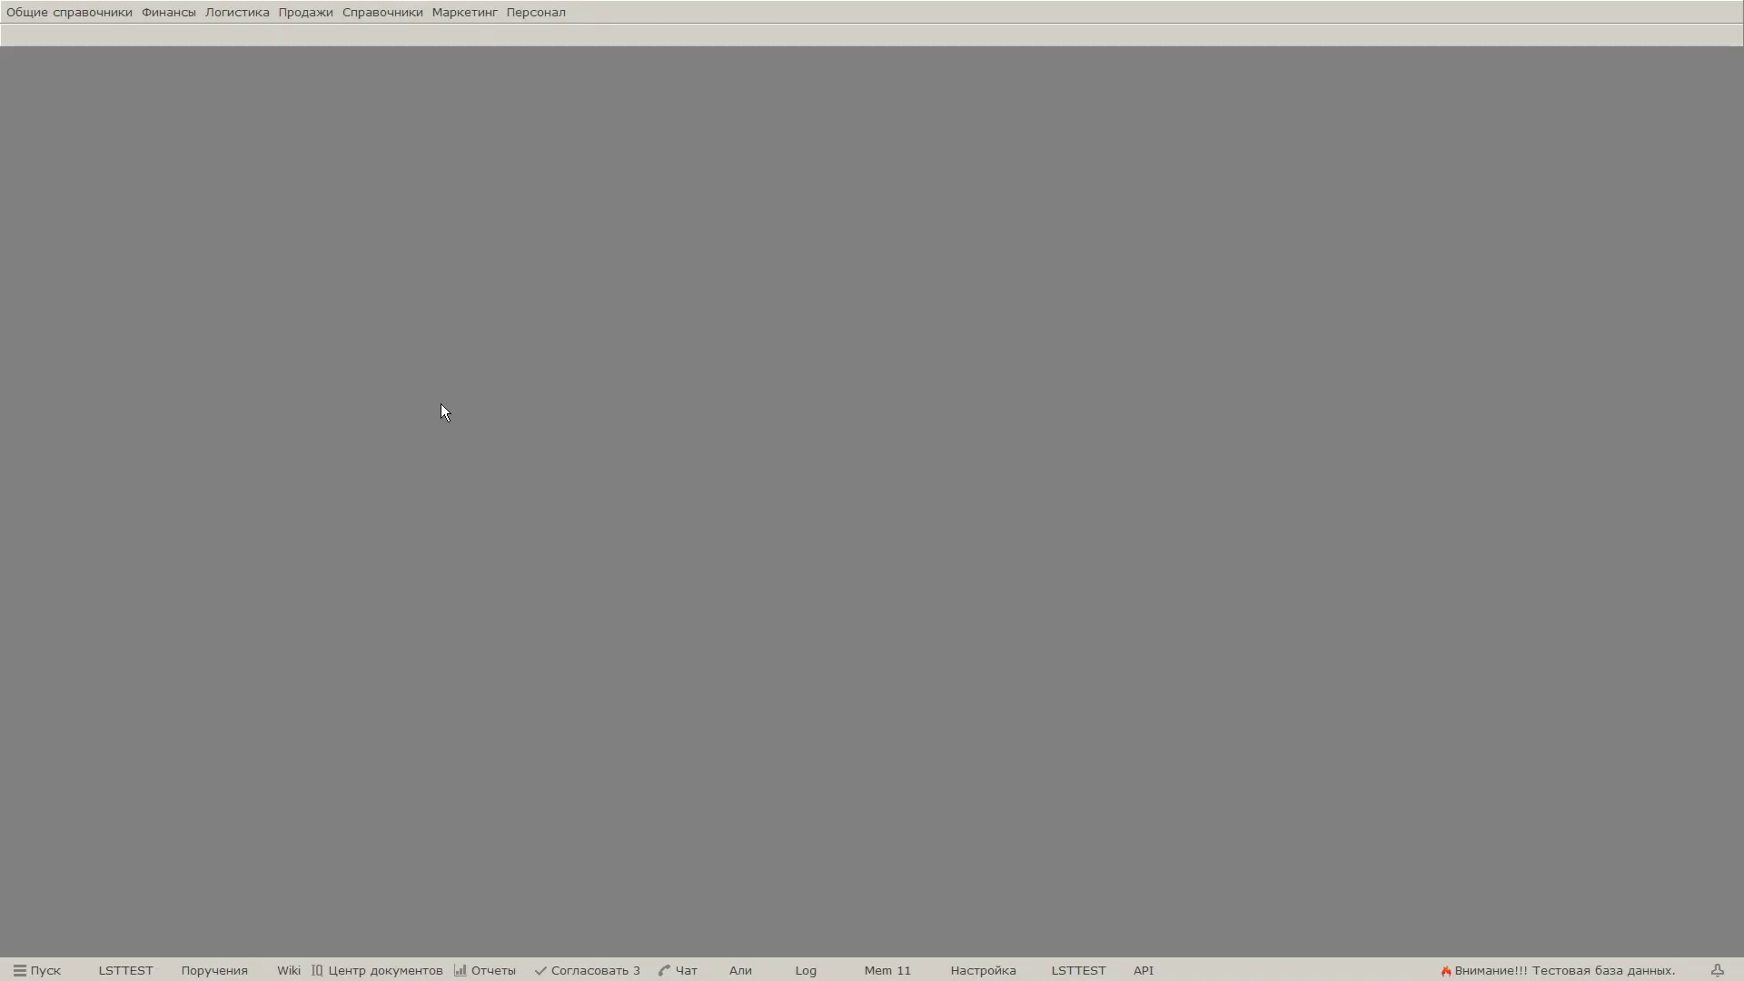
# Step: Open the СЭД document list and create a new document of type Входящее письмо
pyautogui.rightClick(441, 405)
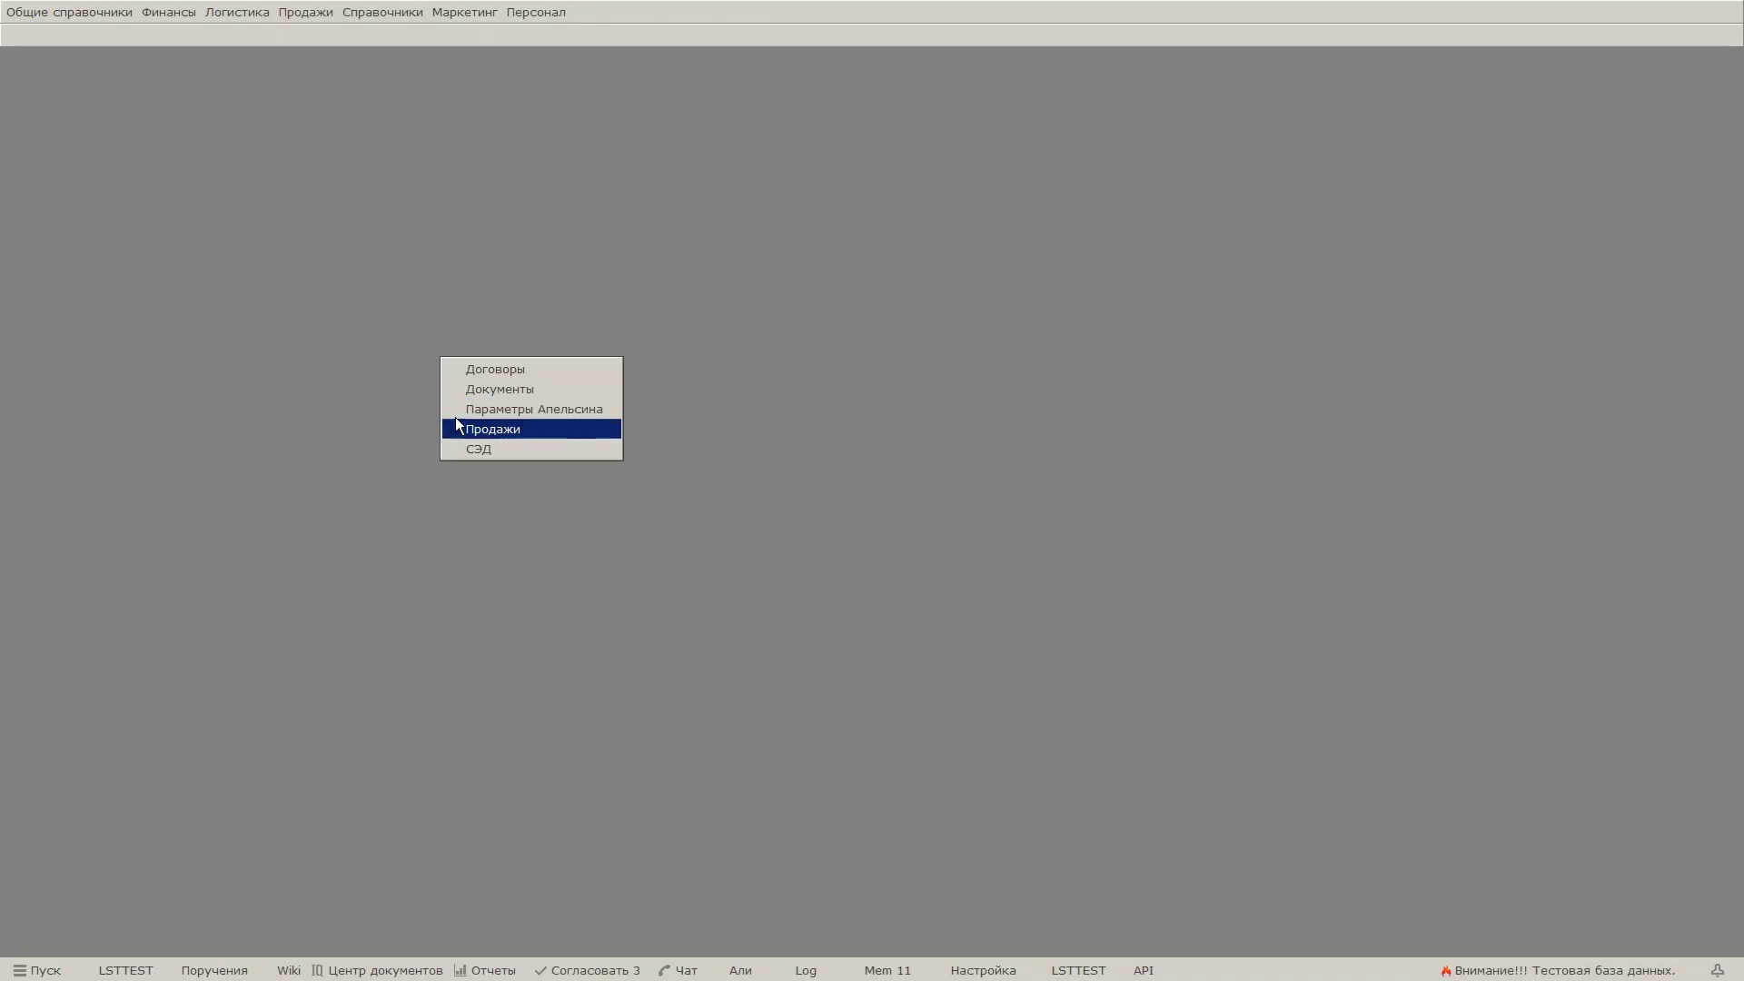
pyautogui.click(472, 449)
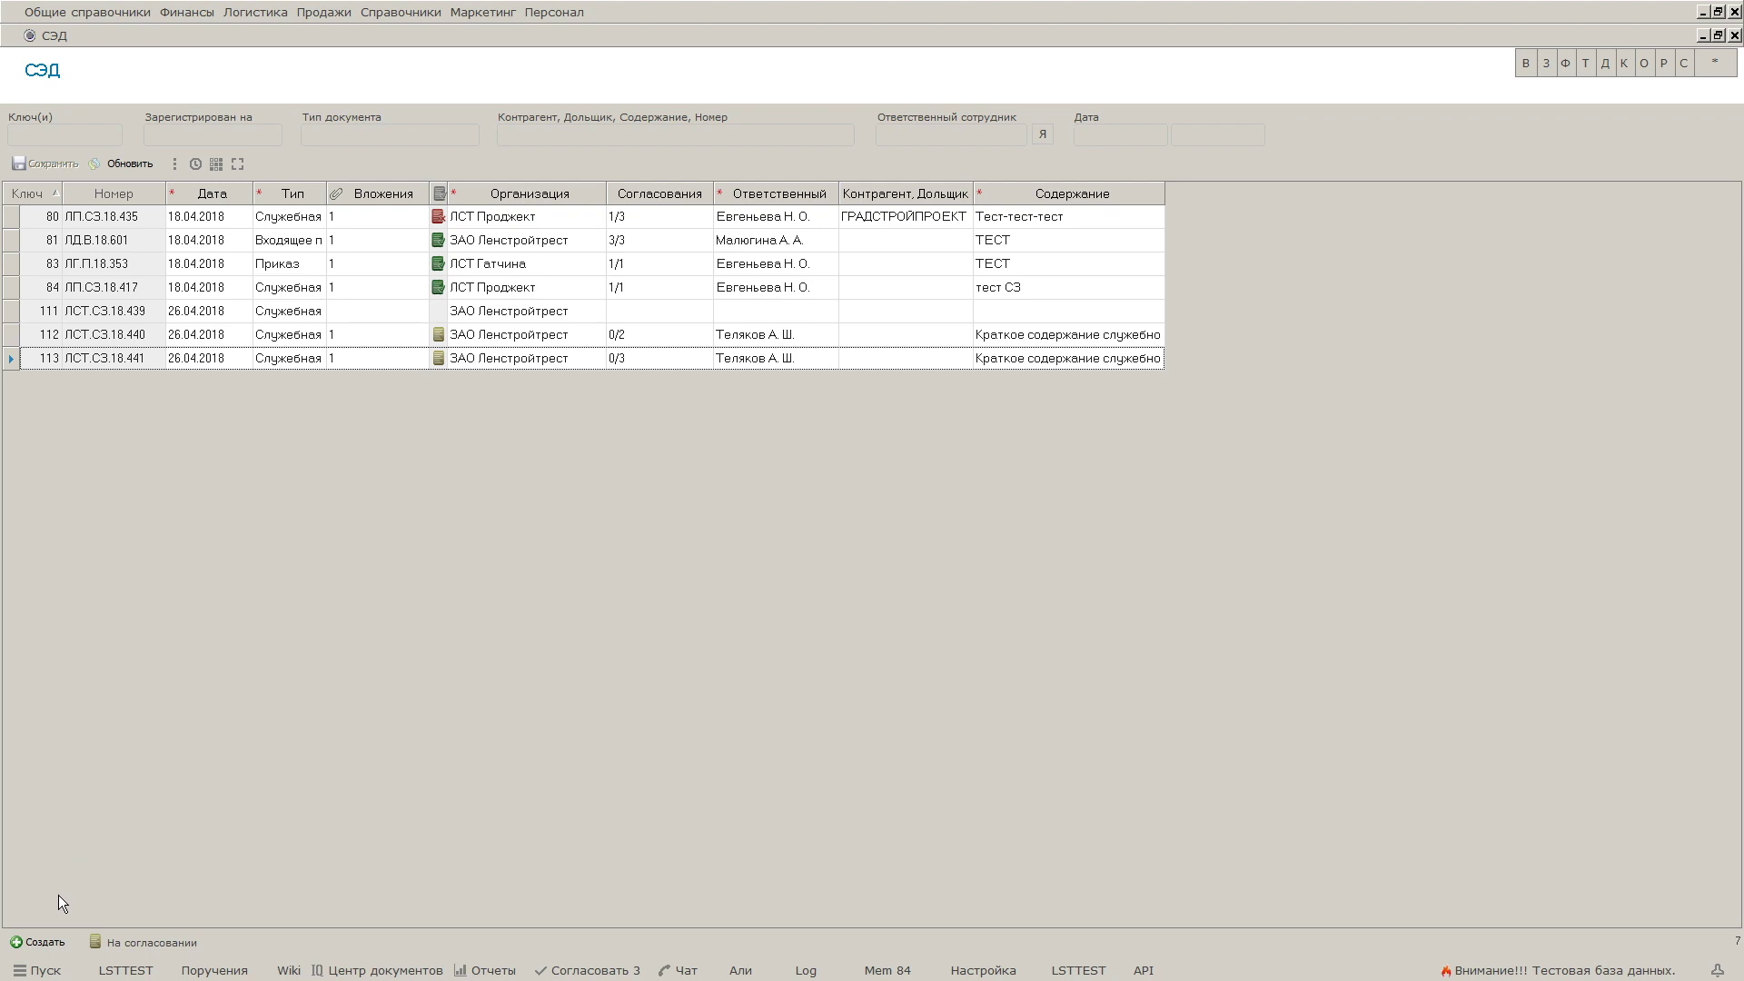
pyautogui.click(40, 941)
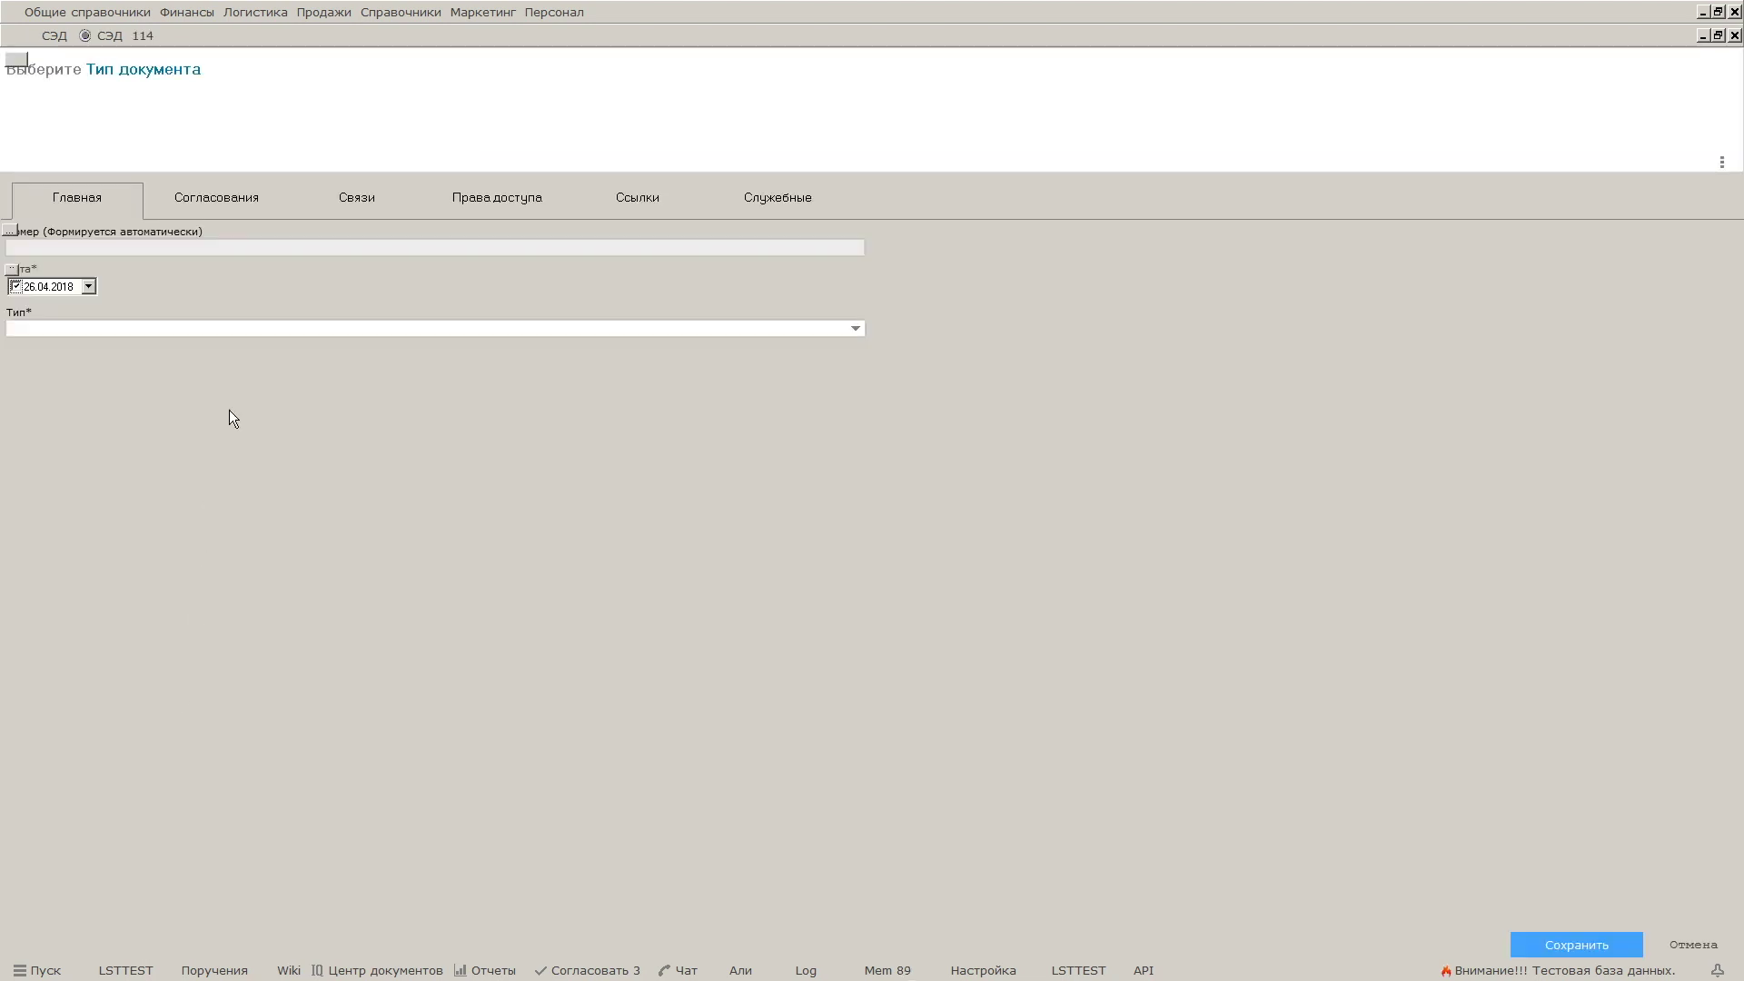
pyautogui.click(242, 333)
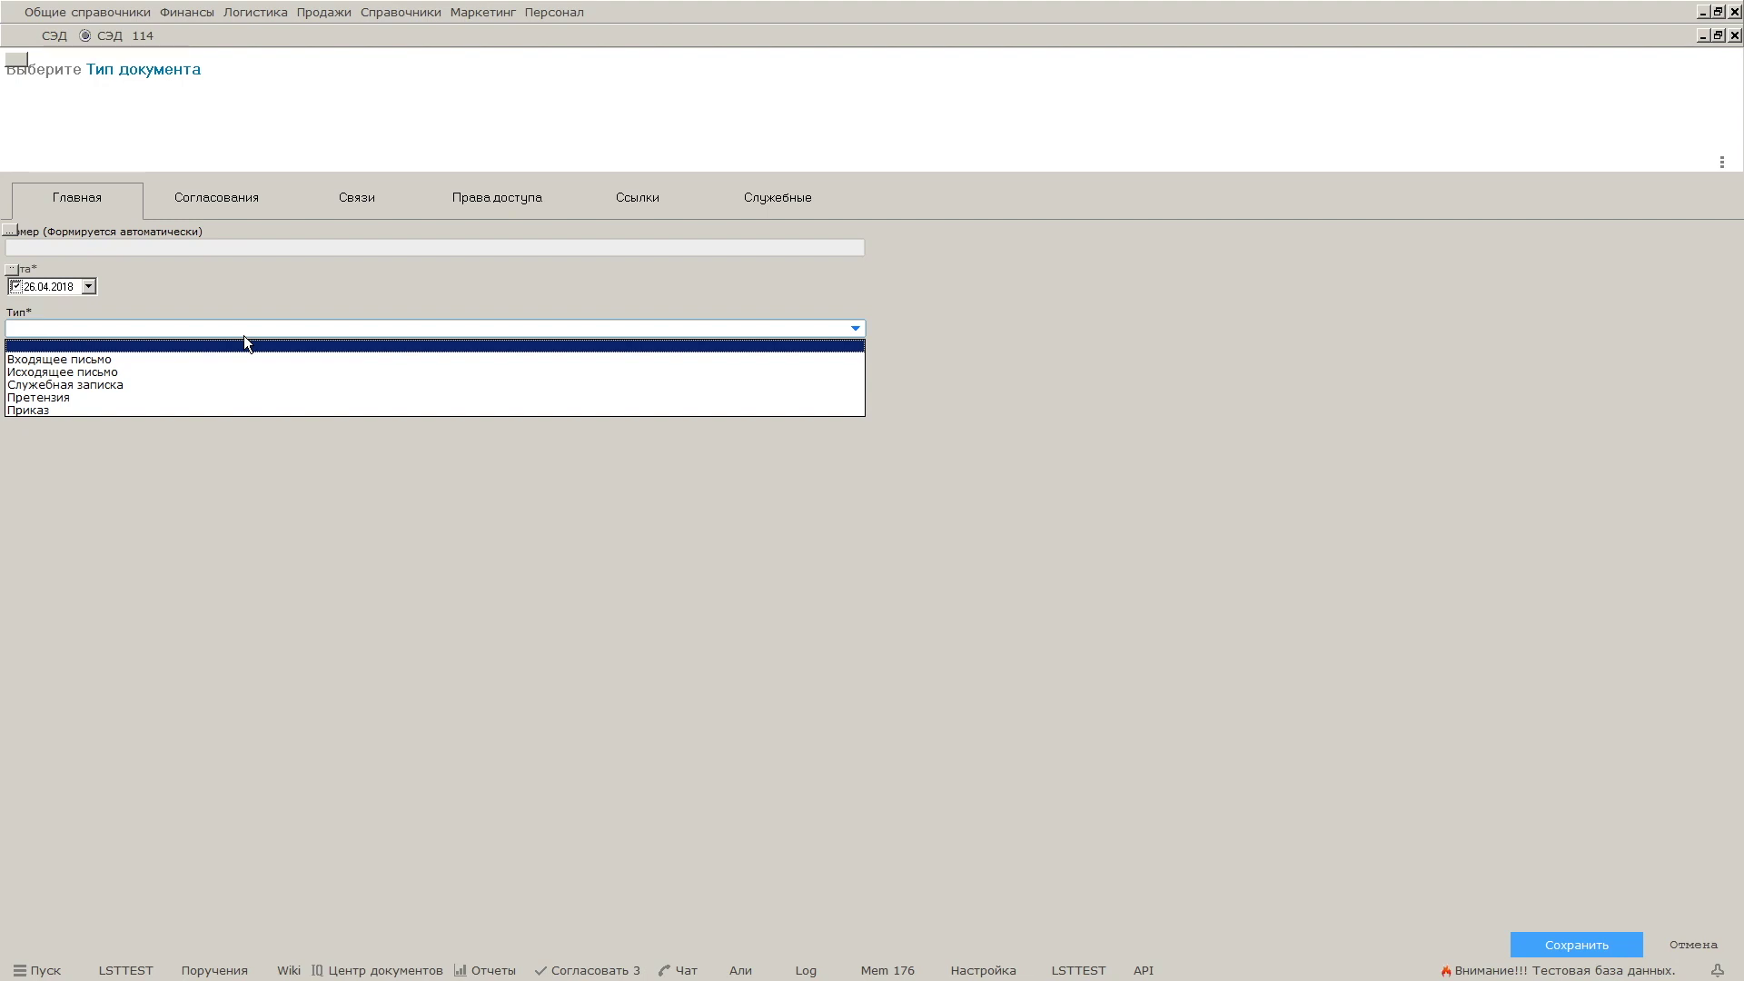
pyautogui.click(217, 359)
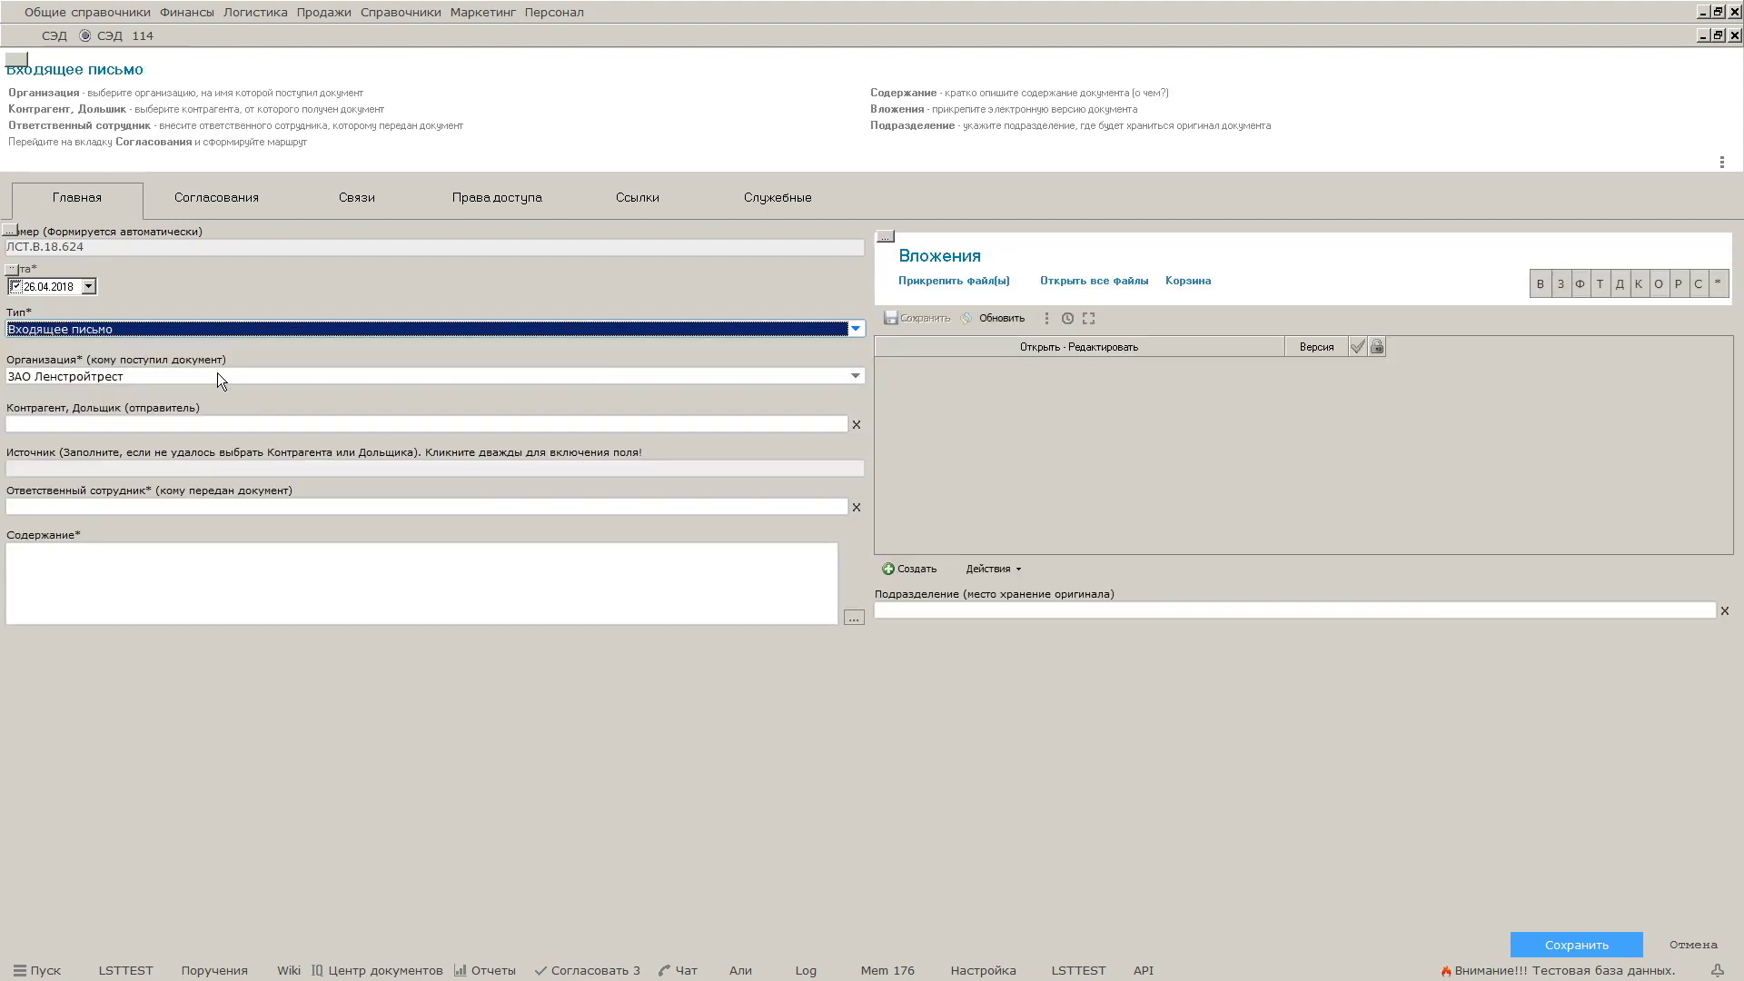
# Step: Set the receiving organization to Центр на Ириновском and choose Русские самоцветы as the sending counterparty
pyautogui.click(218, 377)
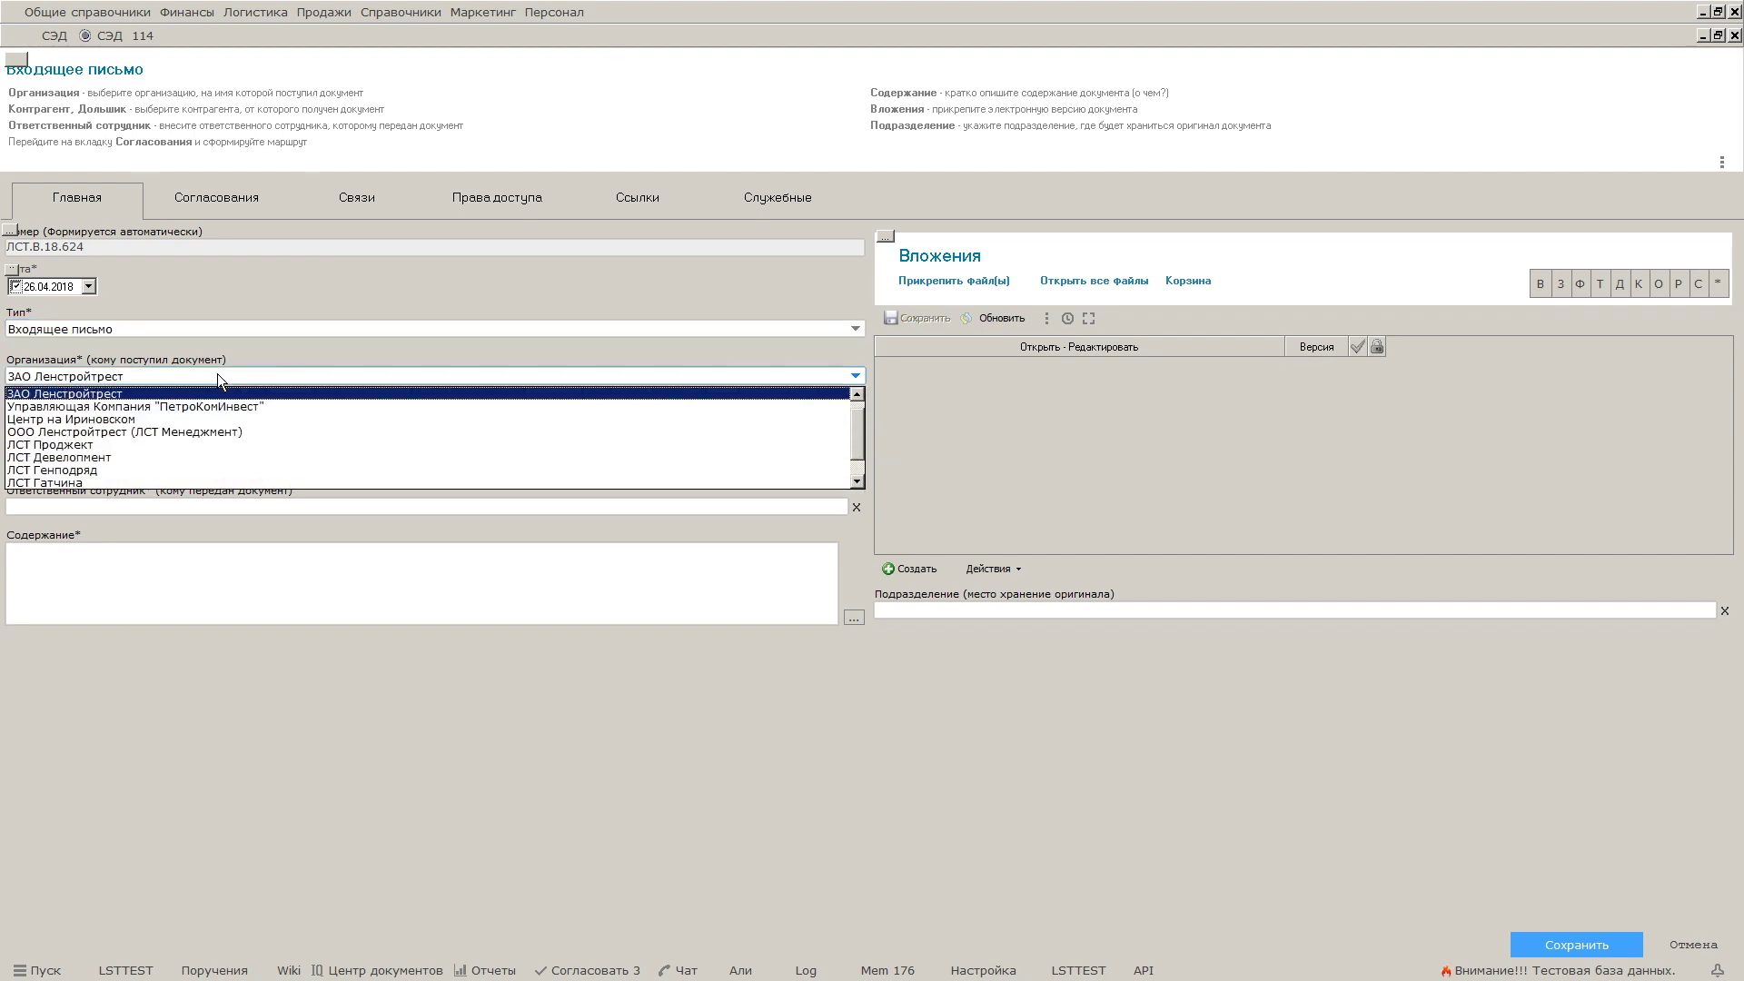
pyautogui.click(162, 419)
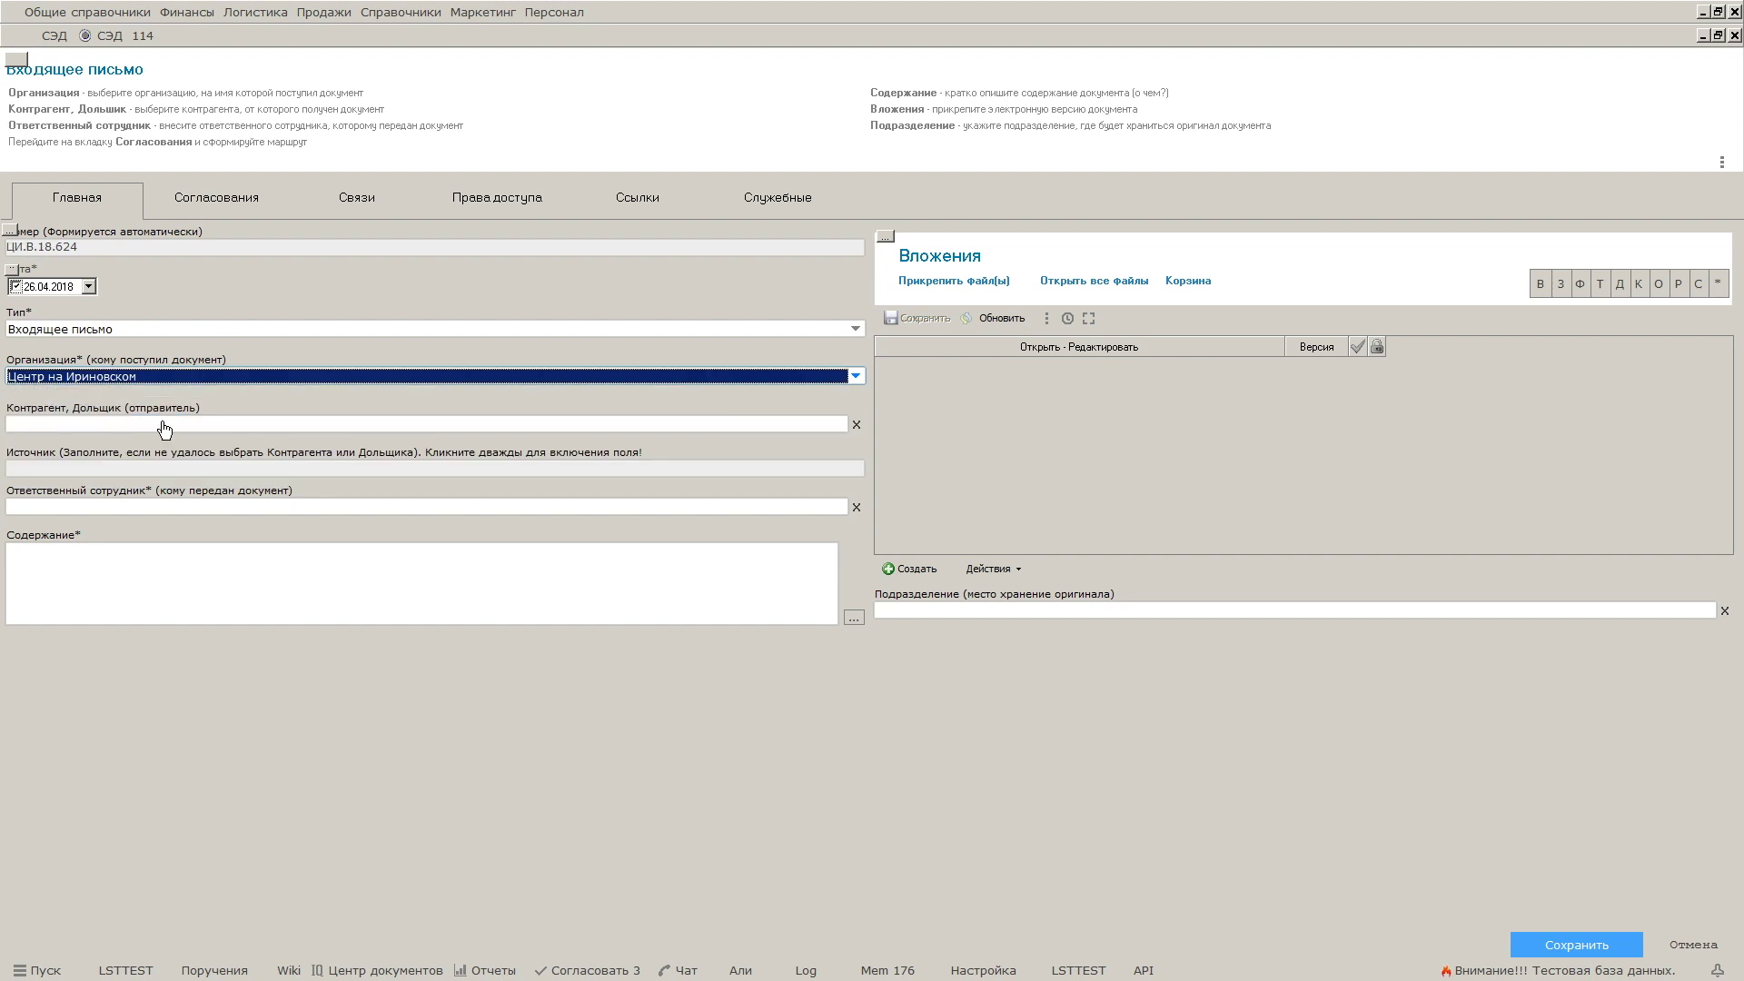
pyautogui.click(163, 425)
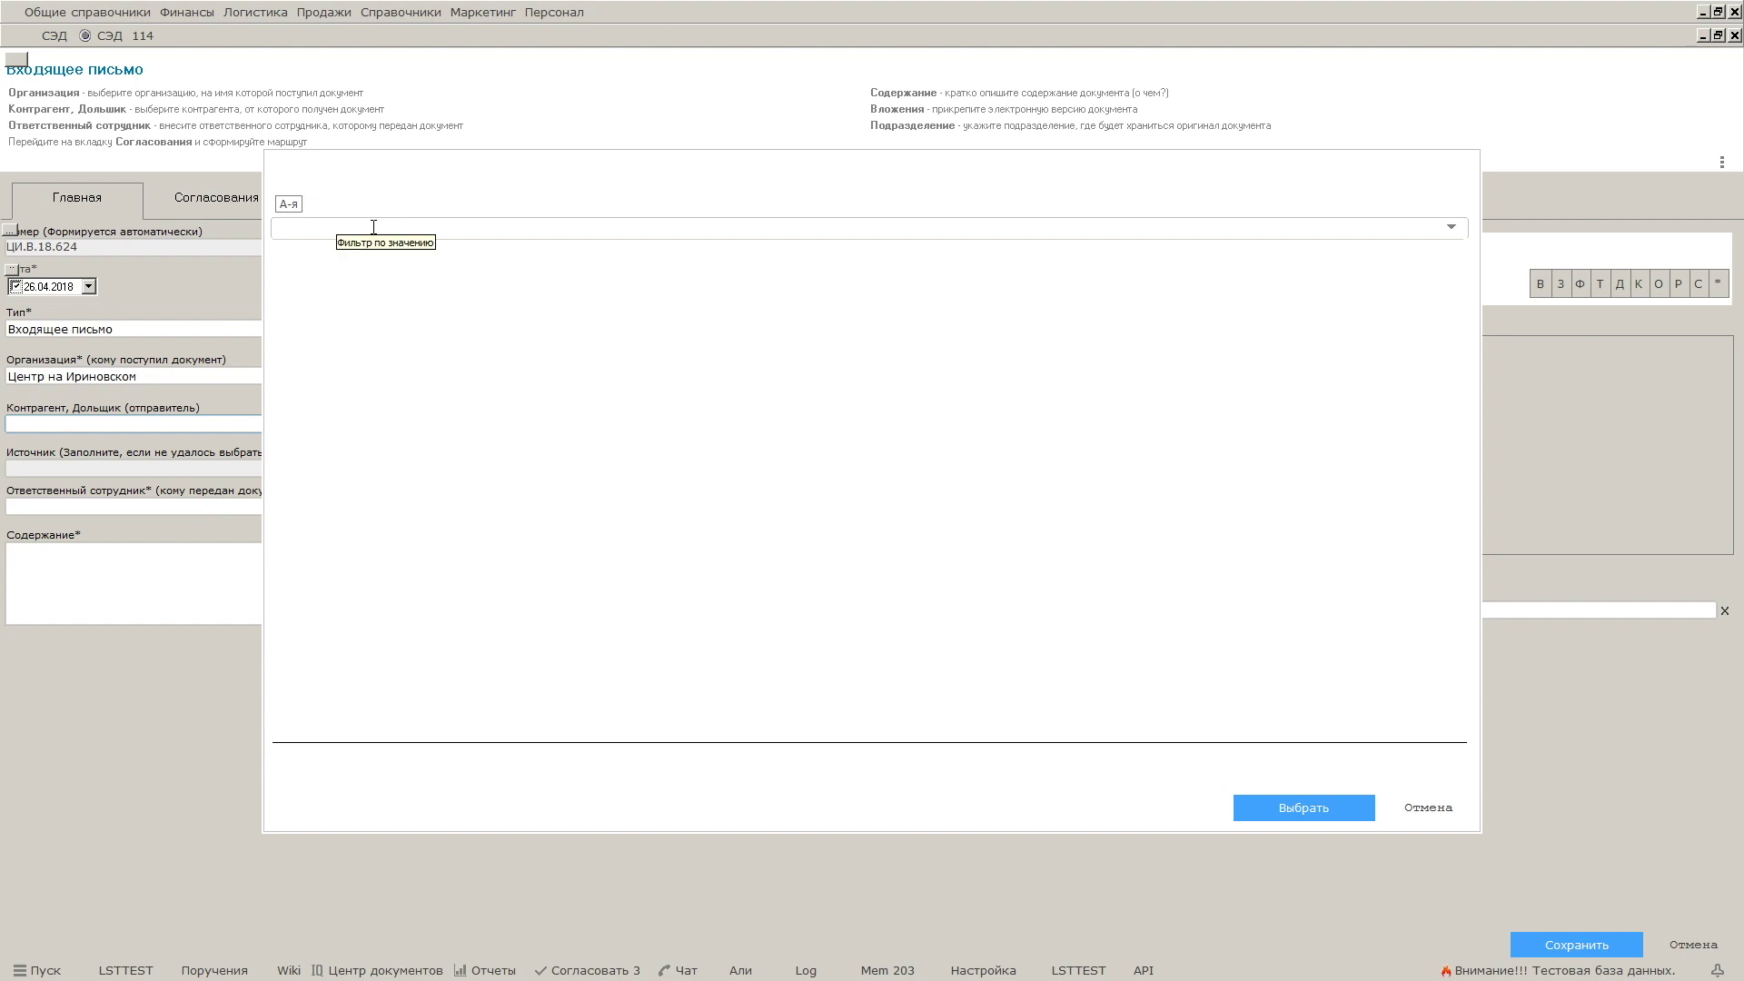
pyautogui.write('Русски')
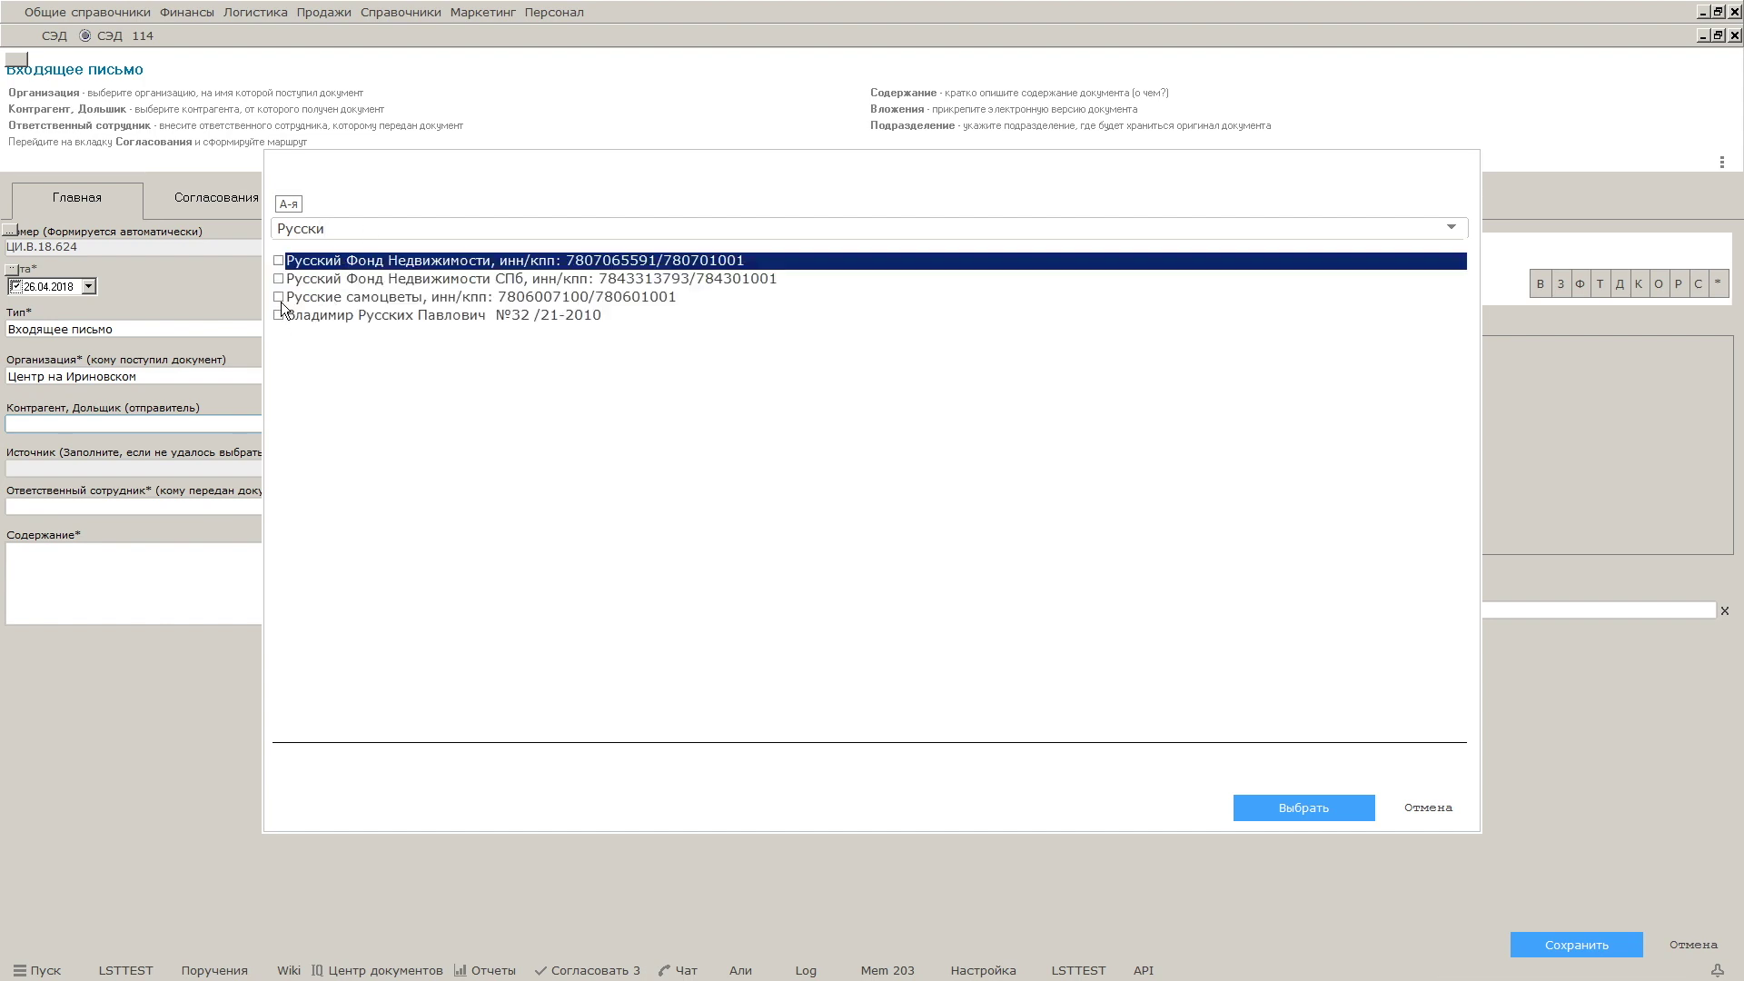
pyautogui.click(279, 297)
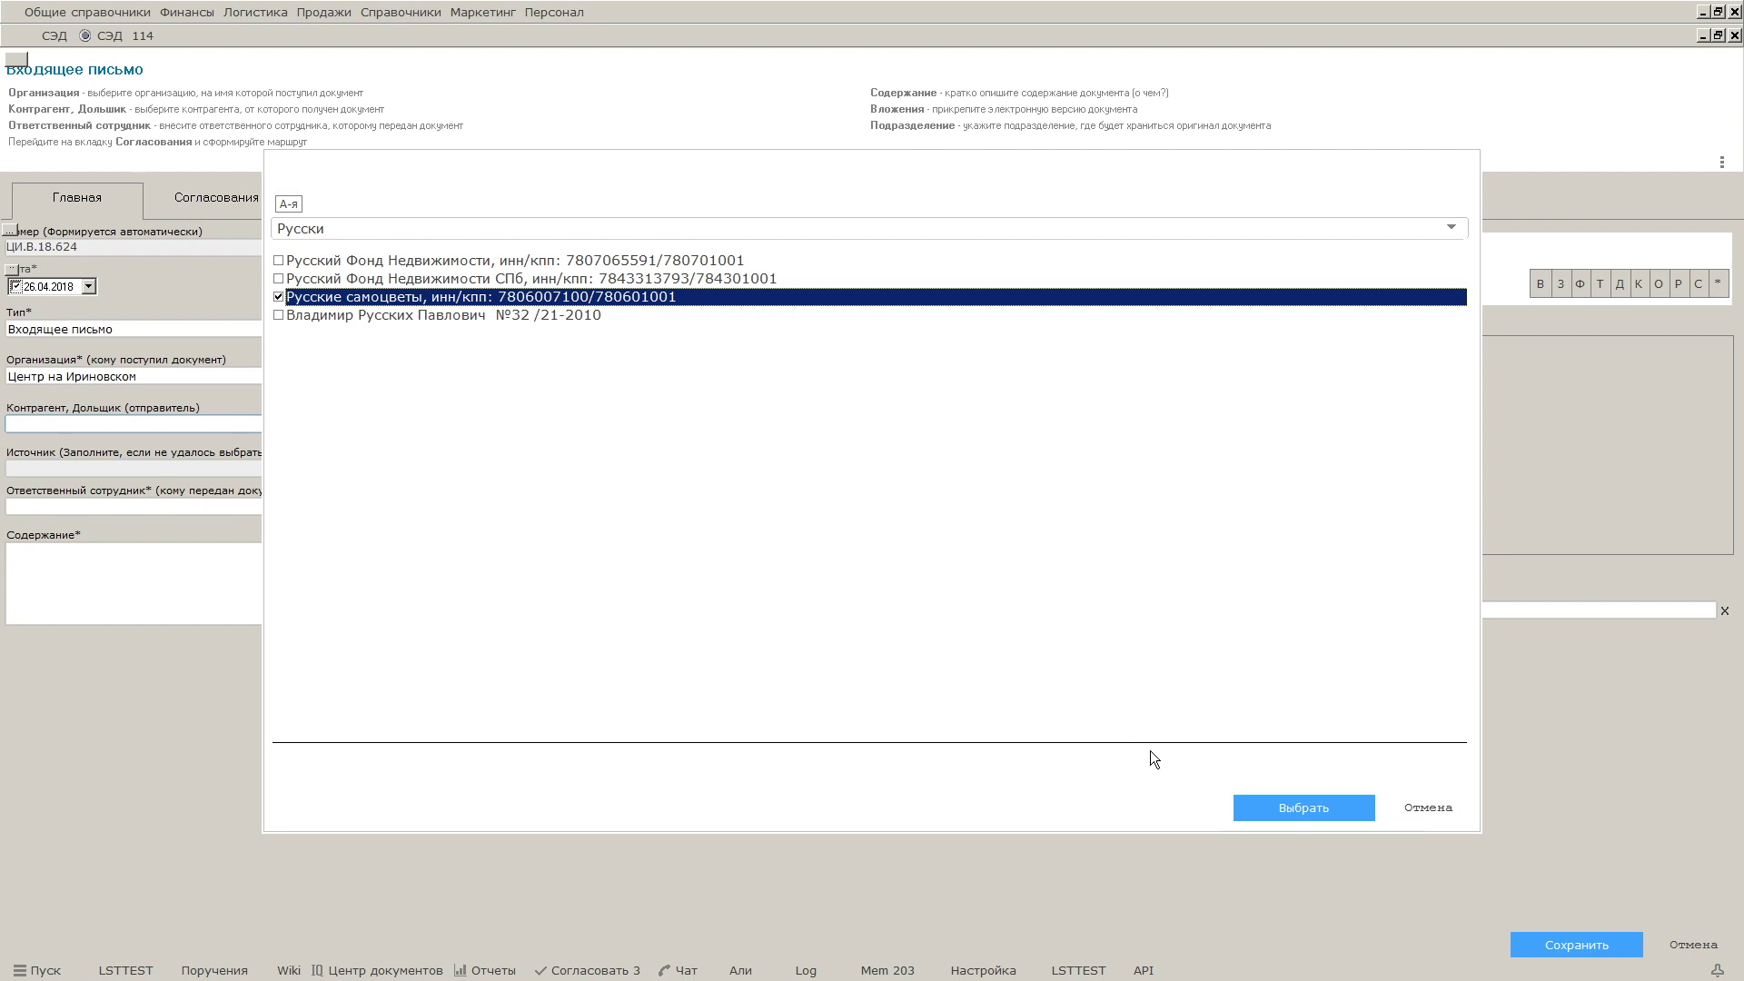
pyautogui.click(1275, 811)
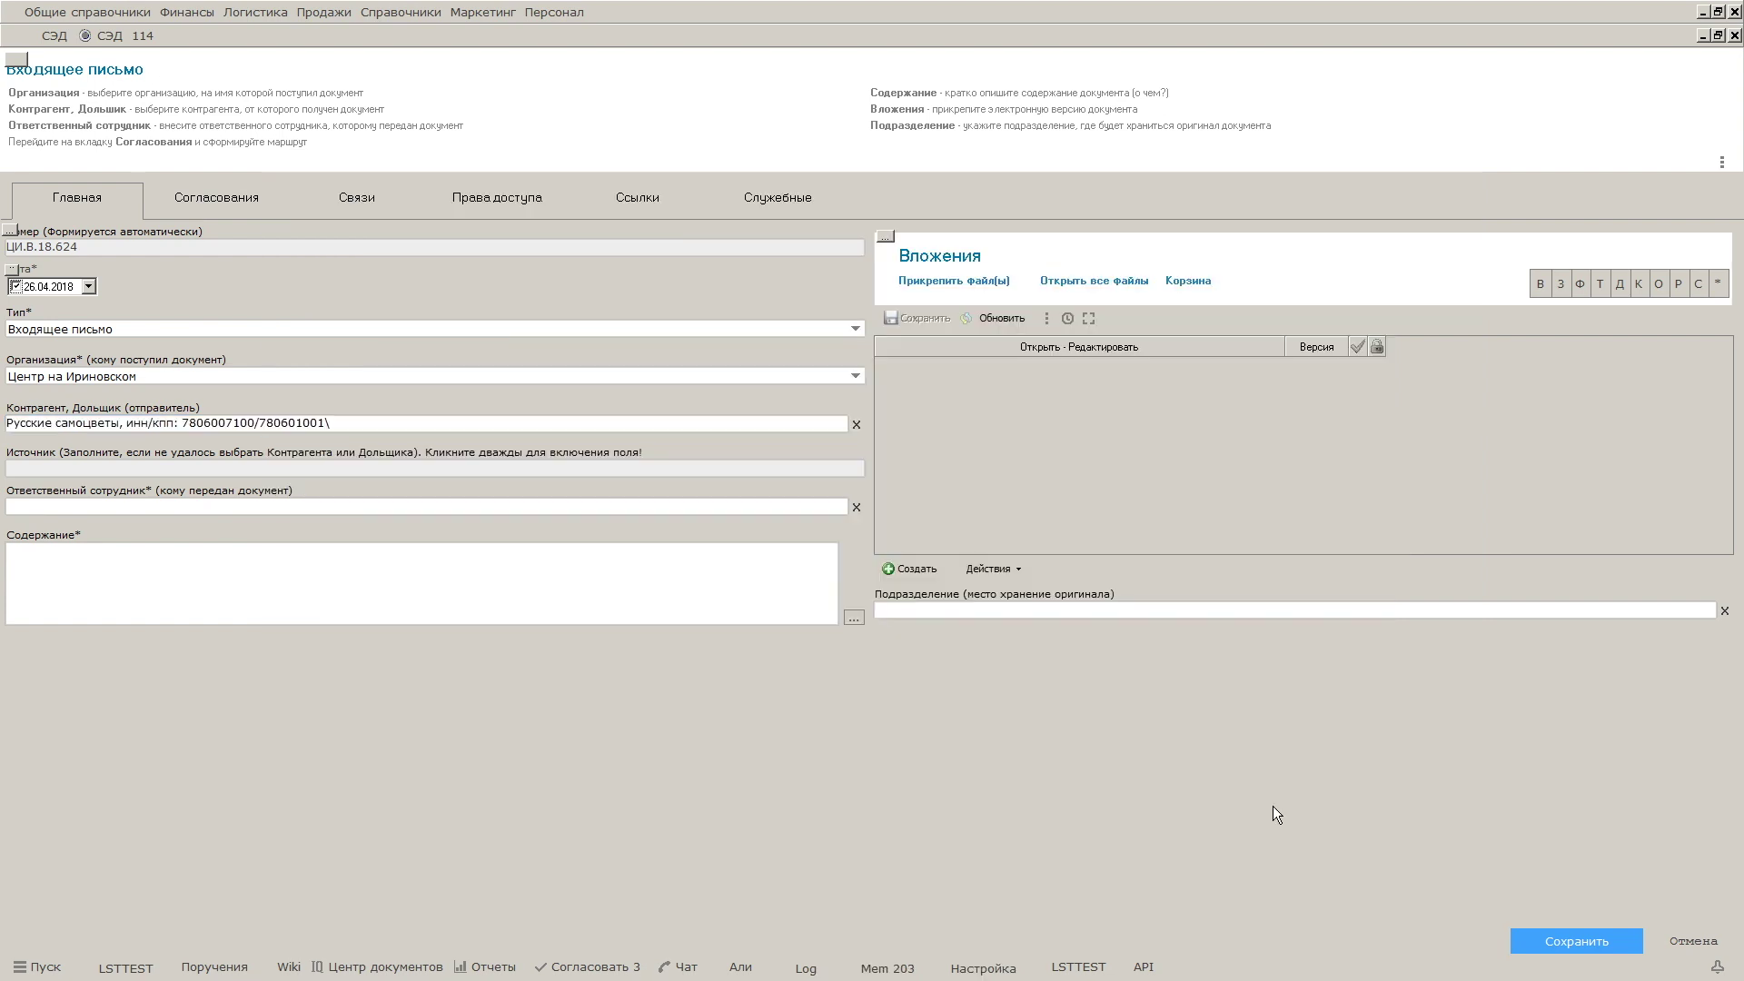
# Step: Find the responsible employee by surname and assign them as the recipient of the incoming letter
pyautogui.doubleClick(249, 515)
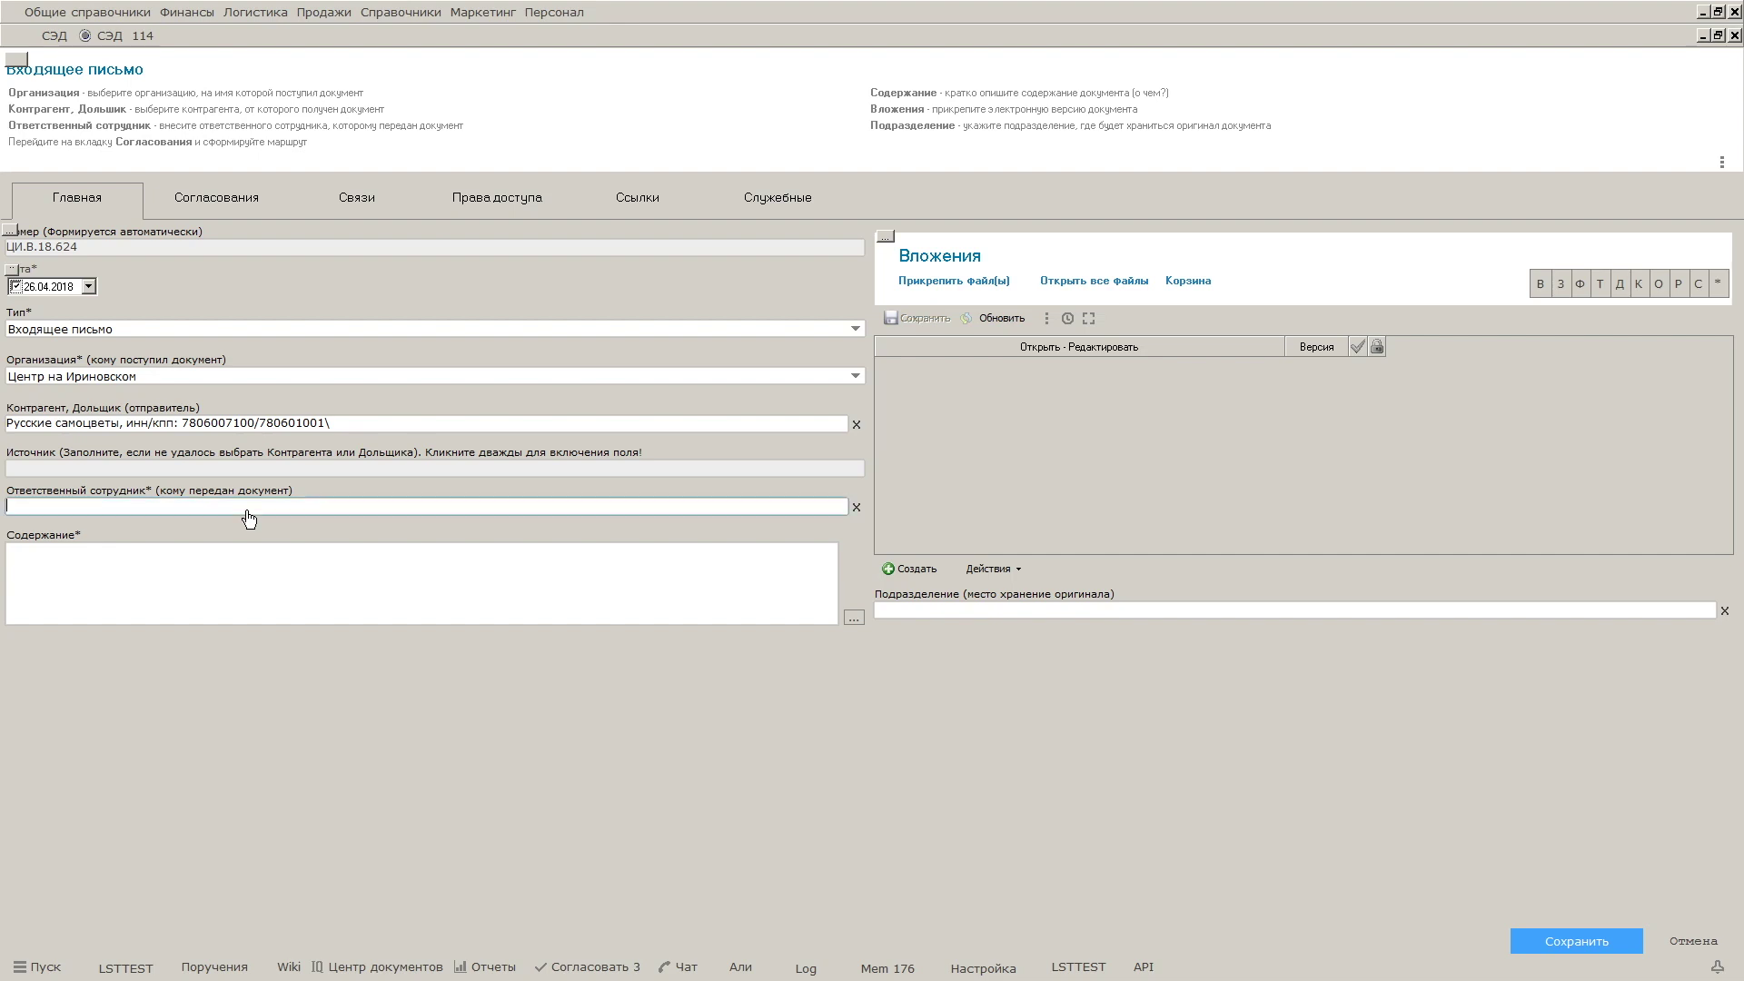
pyautogui.write('Теляков')
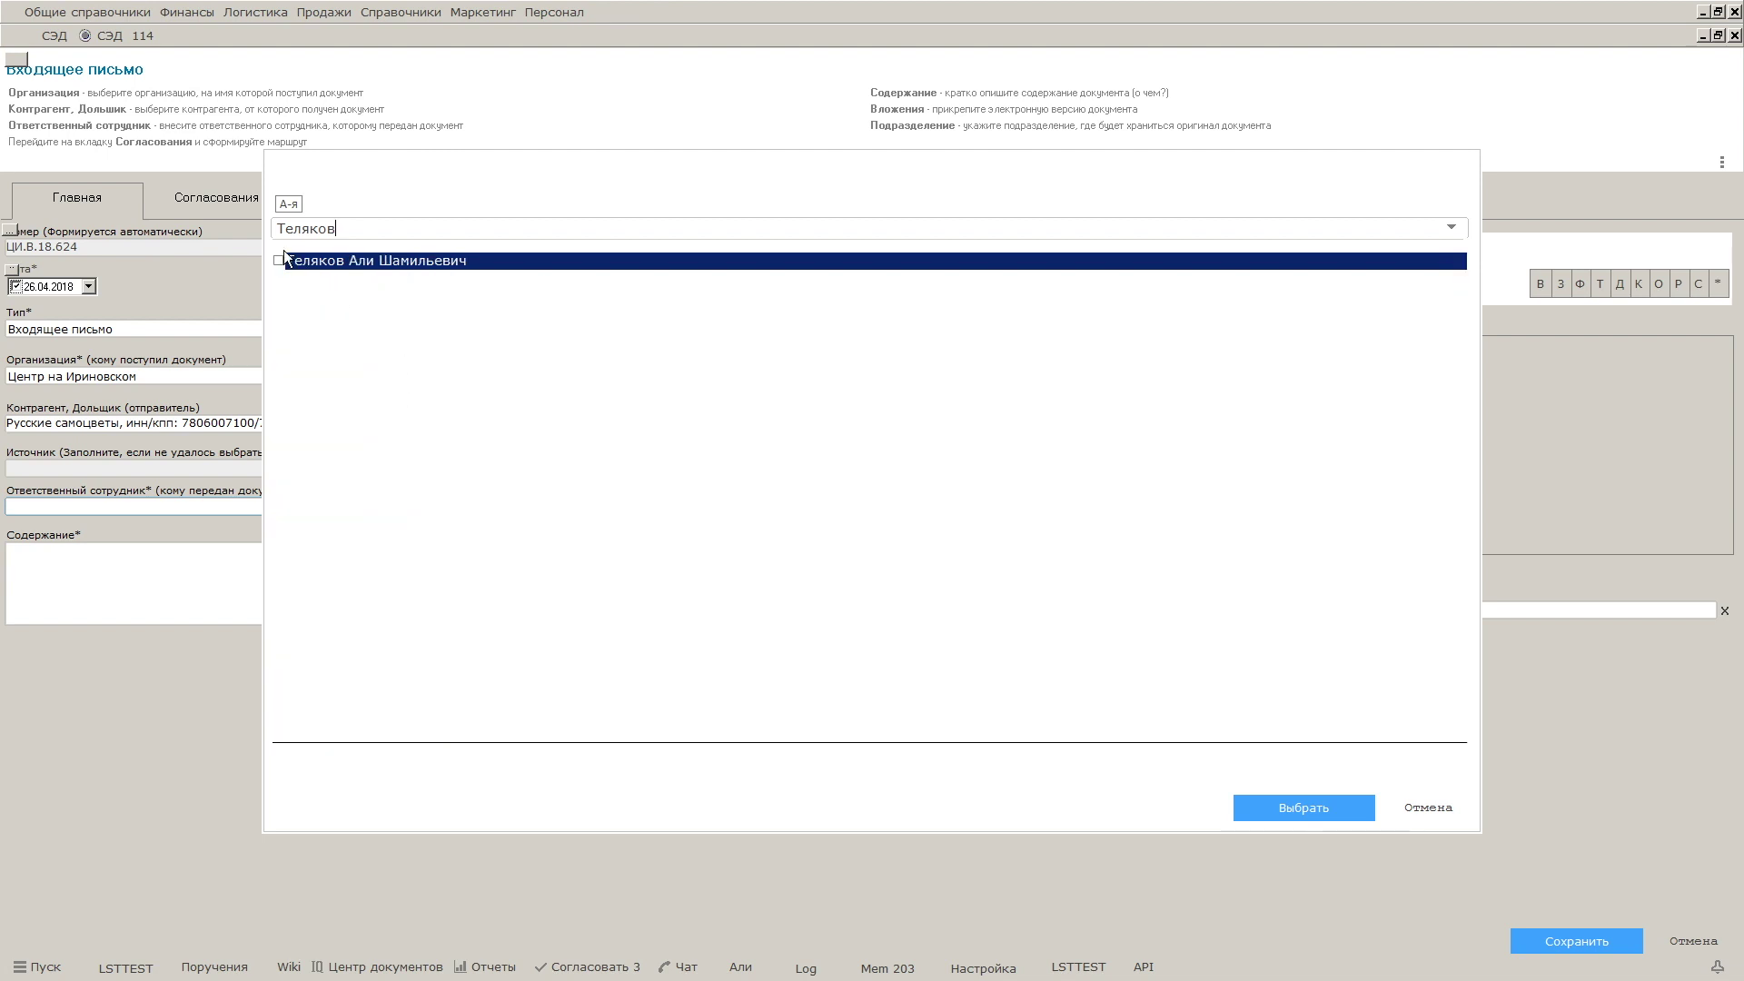
pyautogui.click(280, 262)
pyautogui.click(1258, 807)
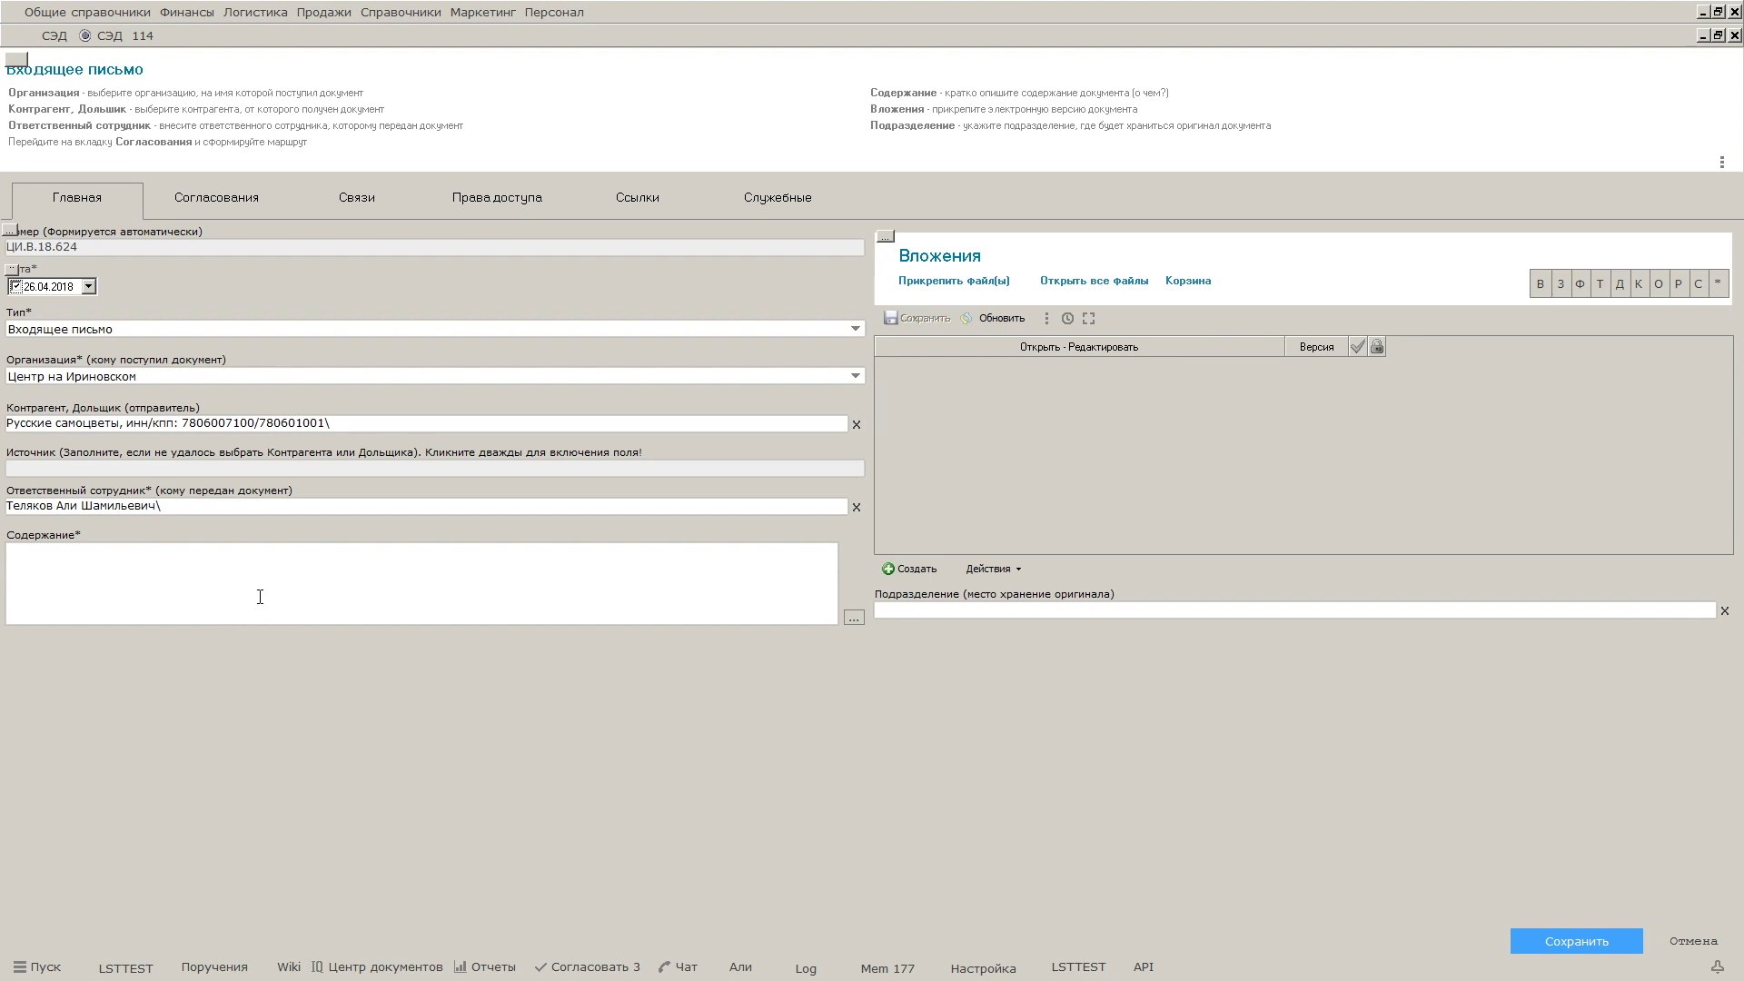
# Step: Enter "Коммерческое предложение" as the letter's content and attach the Входящее письмо document from drive D:
pyautogui.click(228, 584)
pyautogui.write('Коммер')
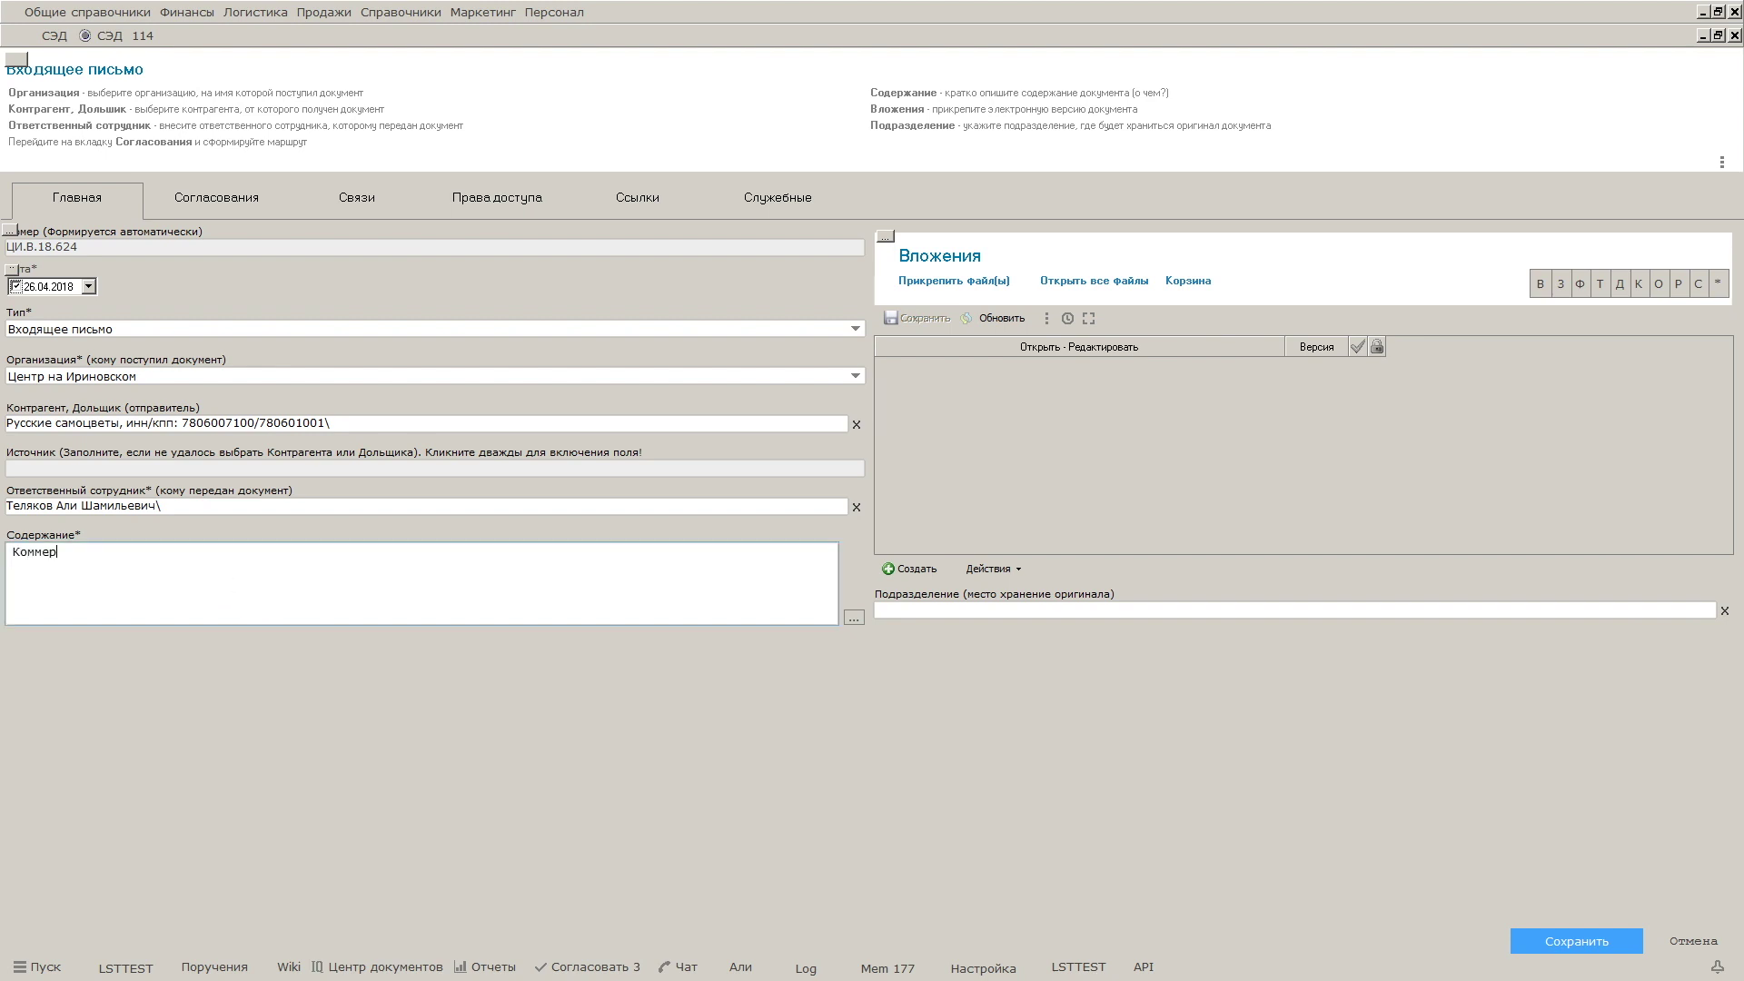
pyautogui.write('ческое предложение')
pyautogui.click(745, 287)
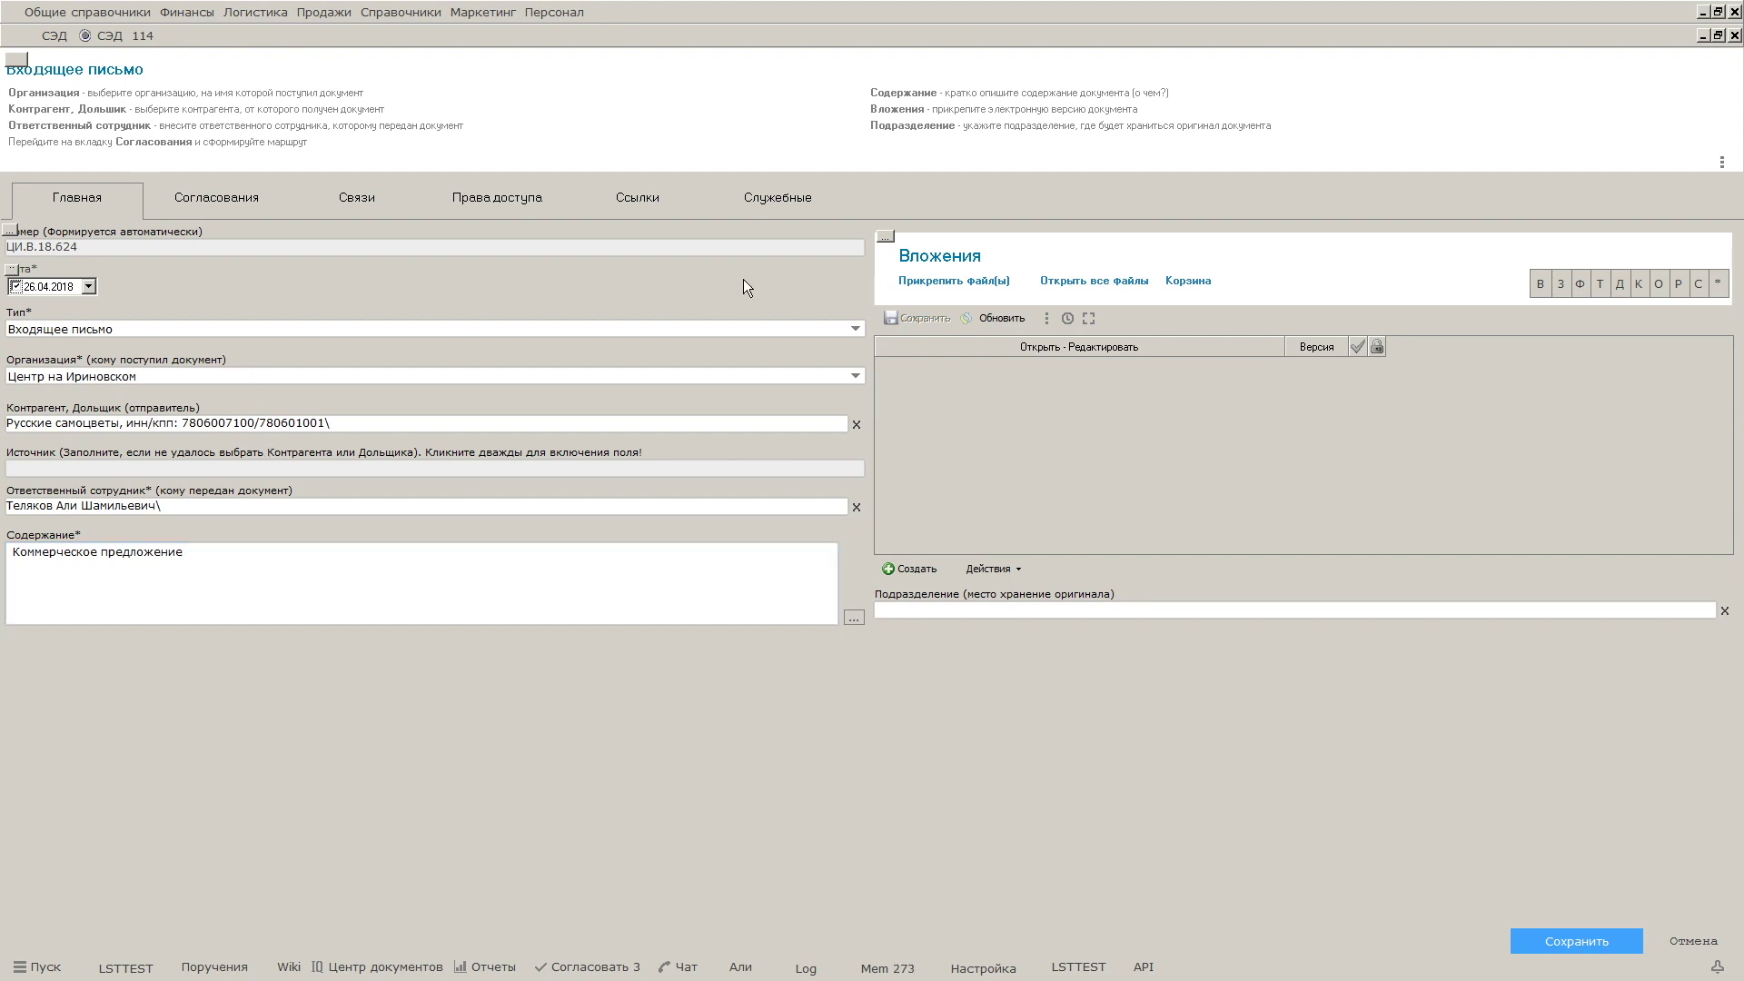
pyautogui.click(913, 285)
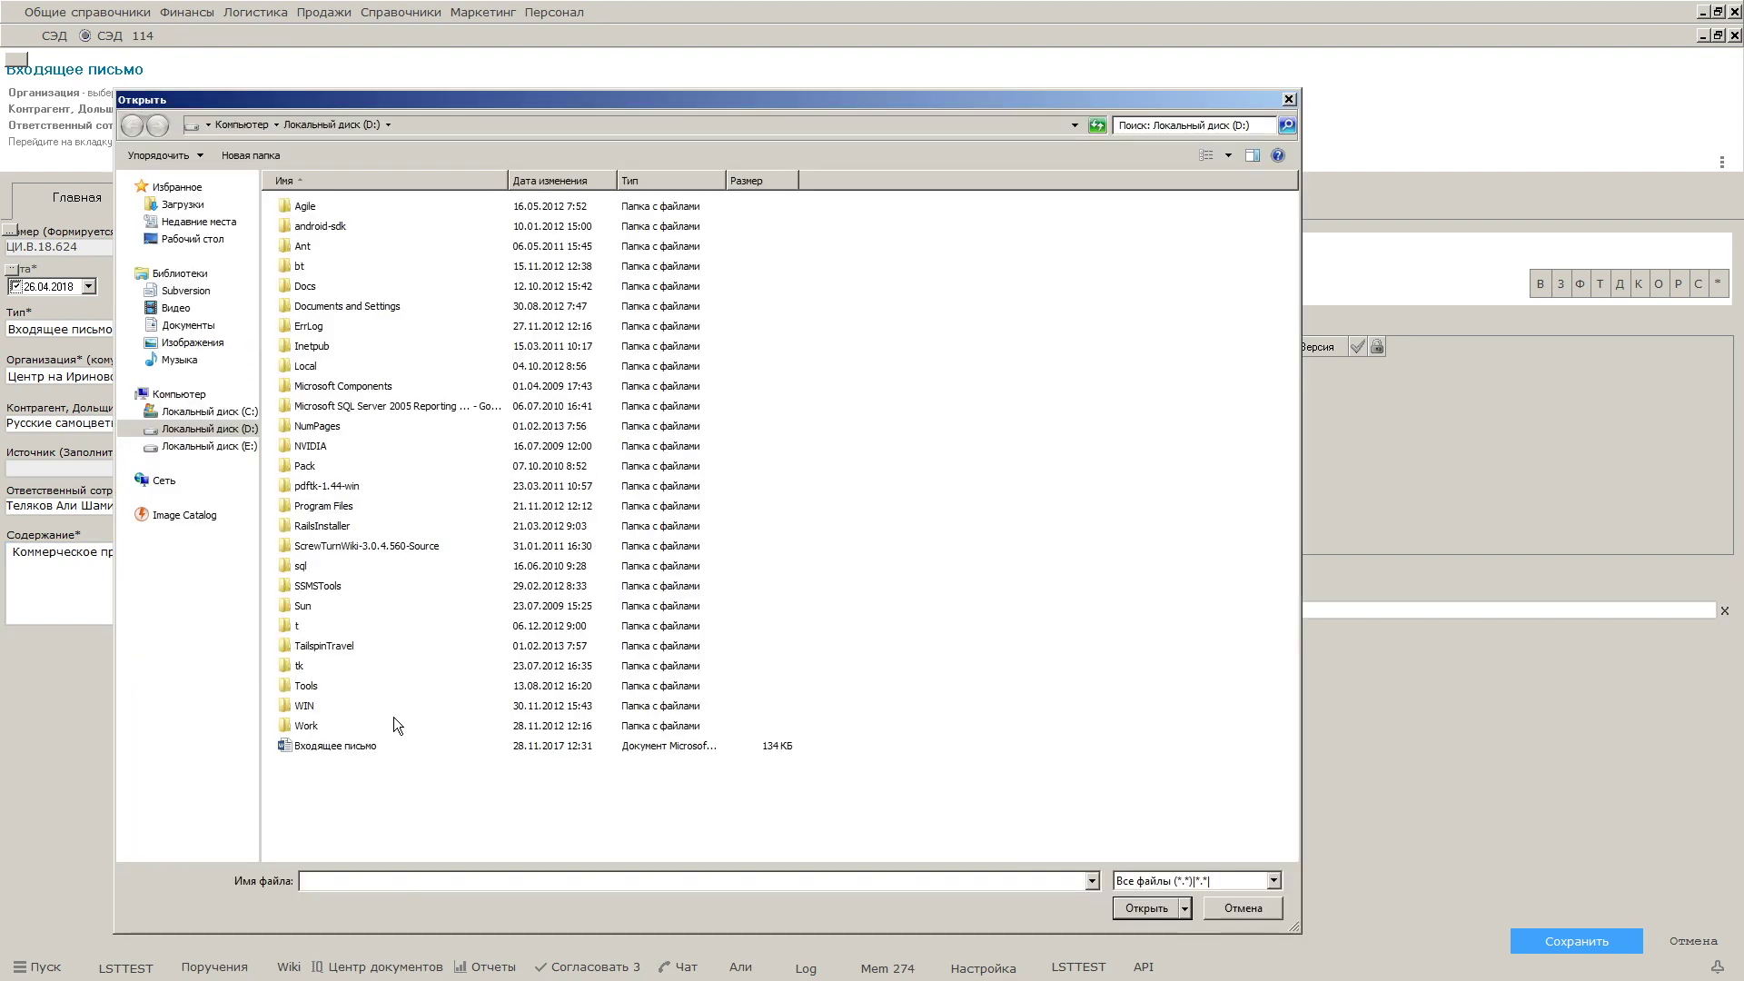
pyautogui.click(359, 746)
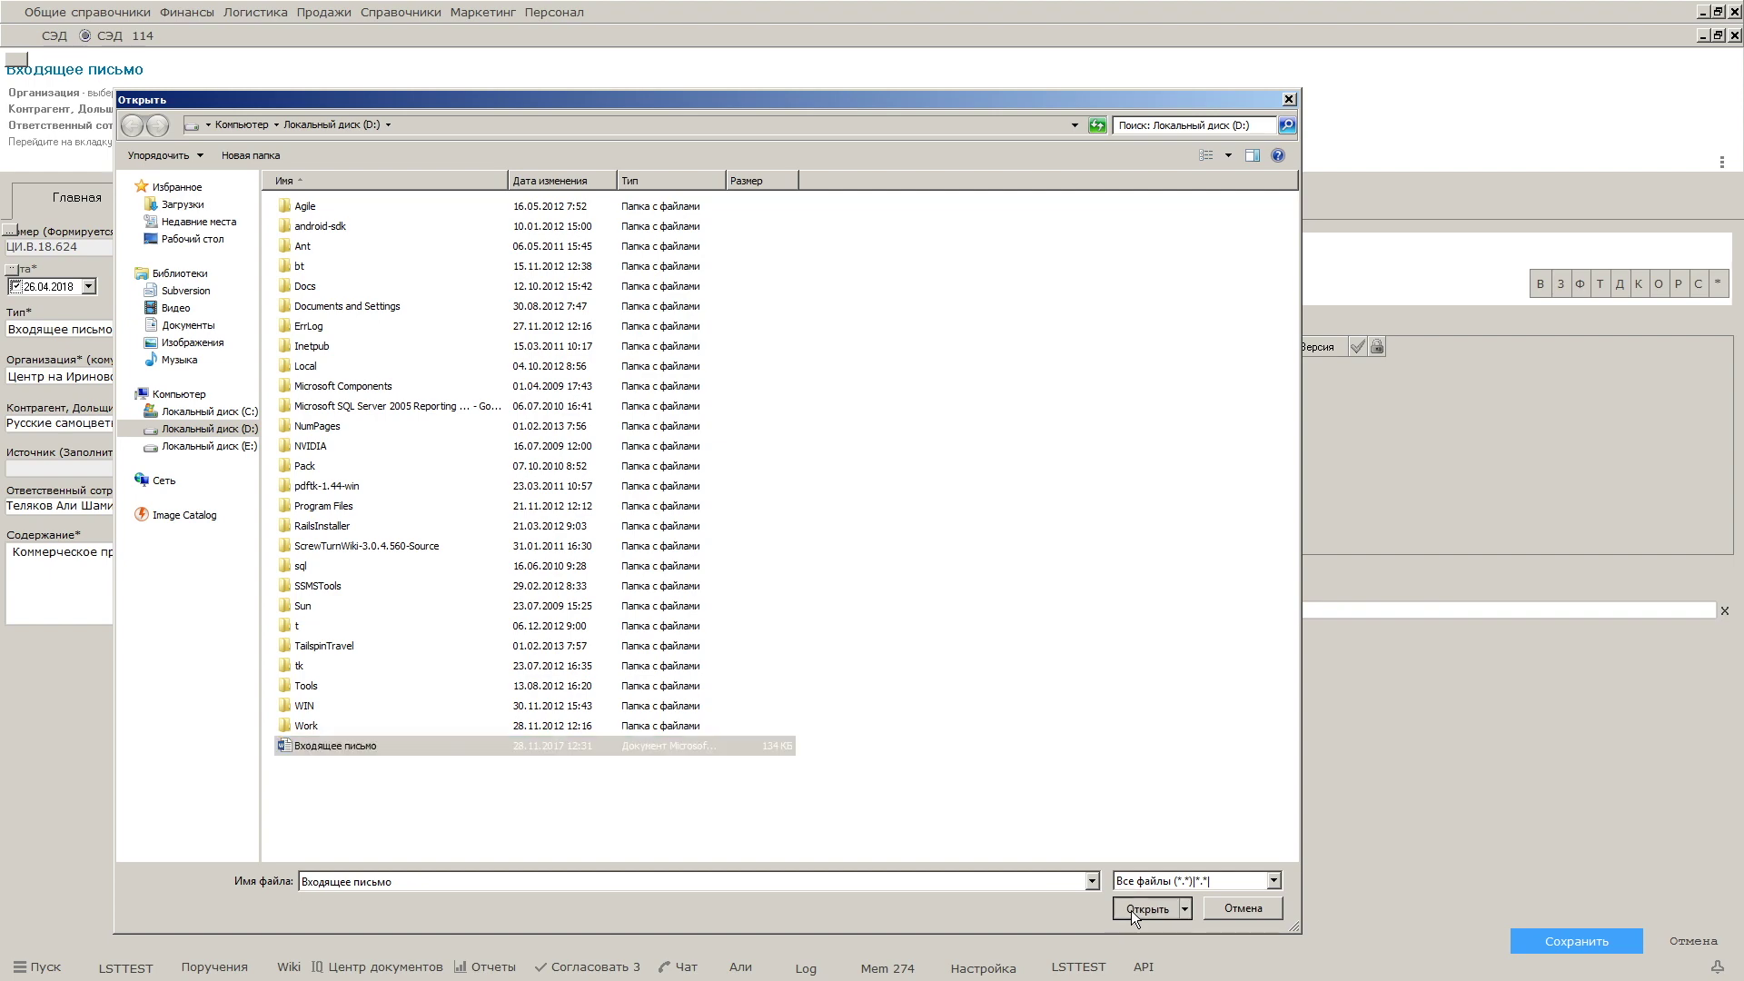
pyautogui.click(1131, 910)
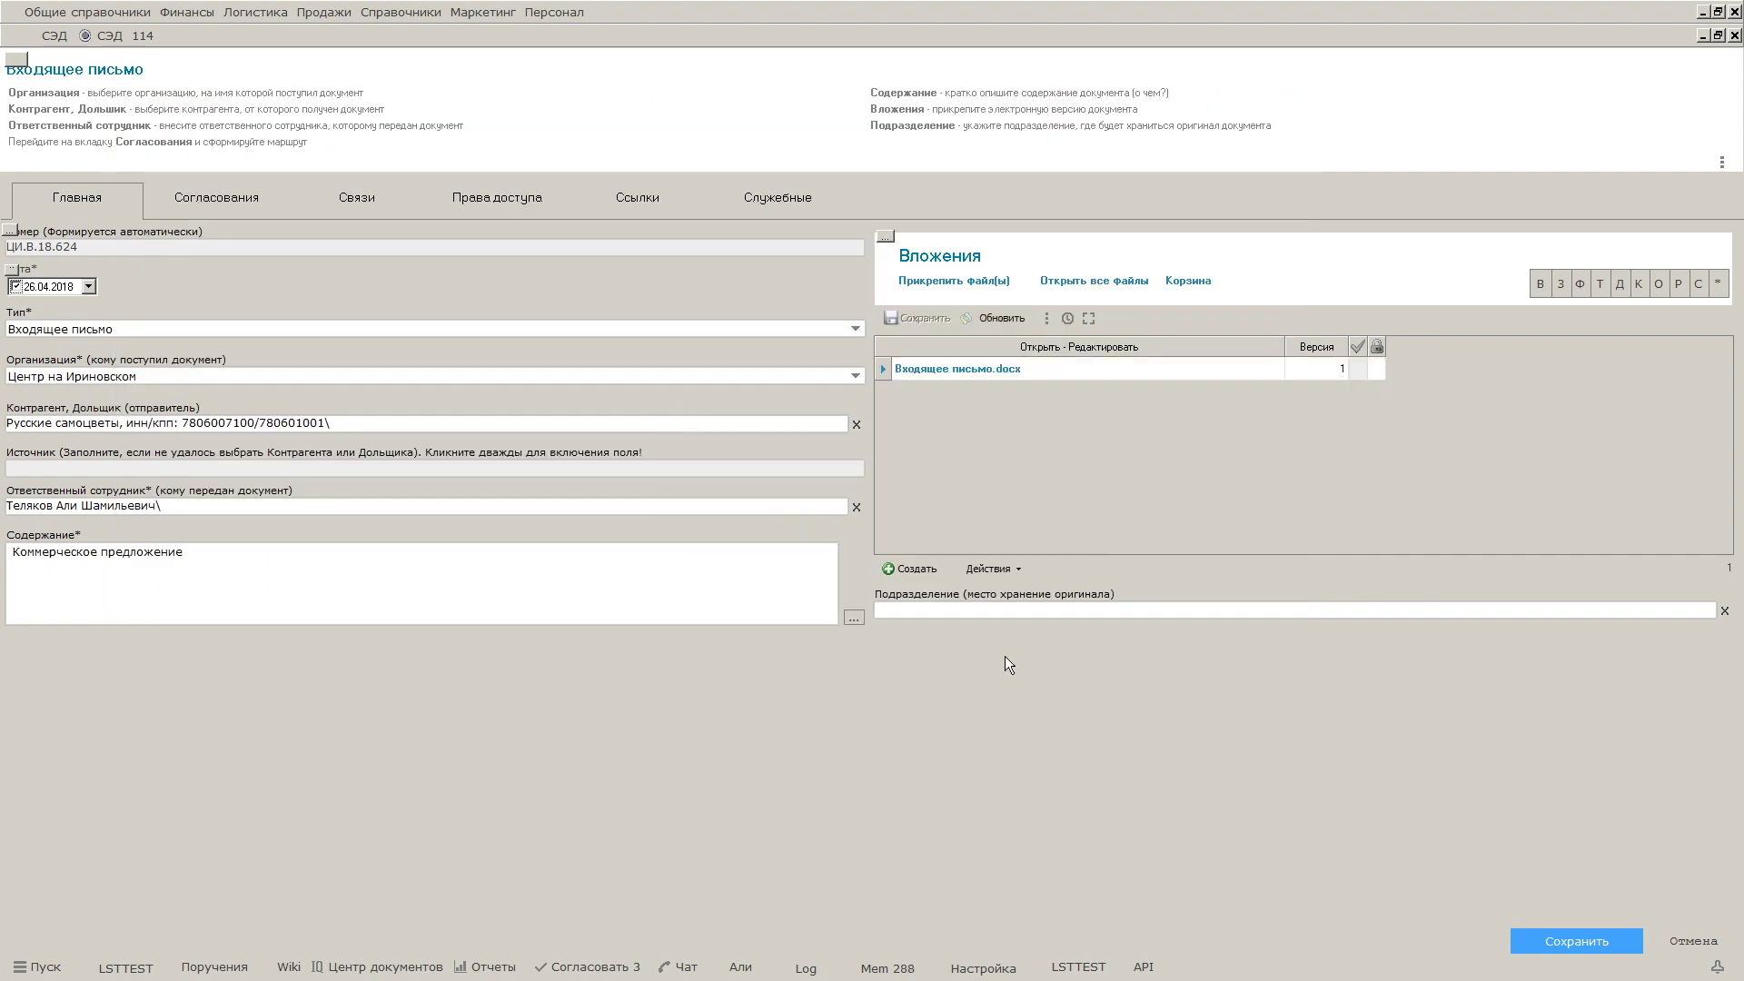
# Step: Create the СЭД approval route for the incoming letter and save the document
pyautogui.click(235, 215)
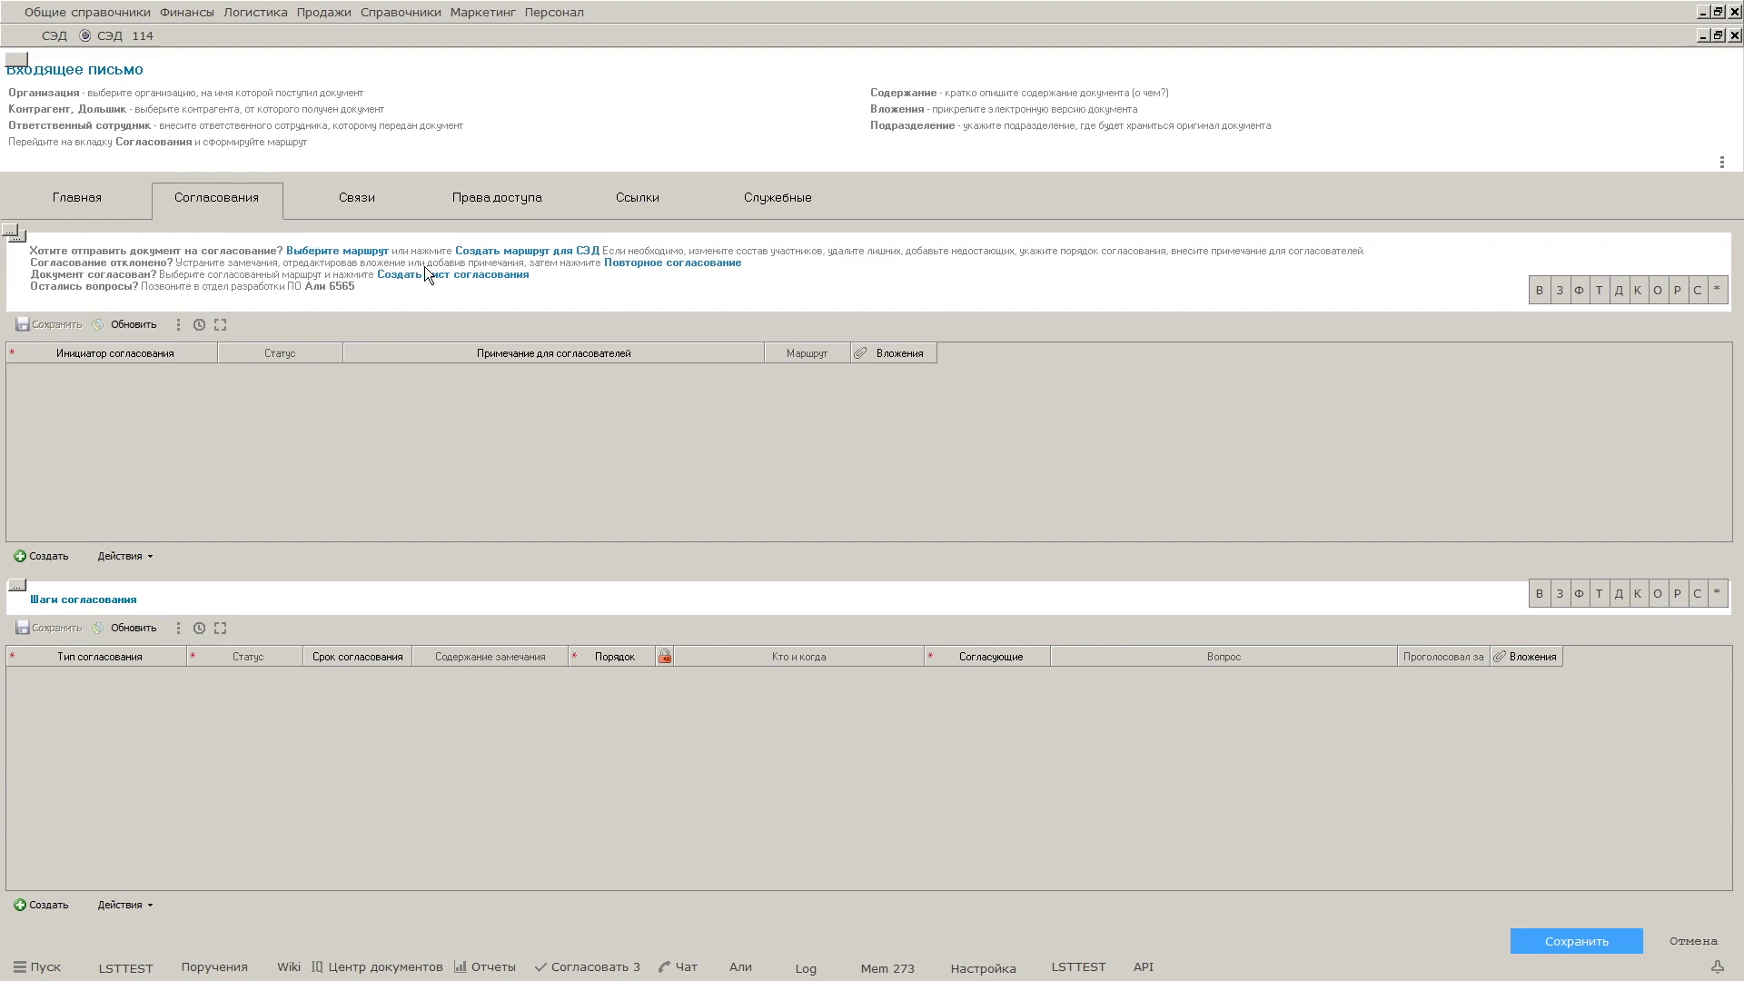
pyautogui.click(479, 261)
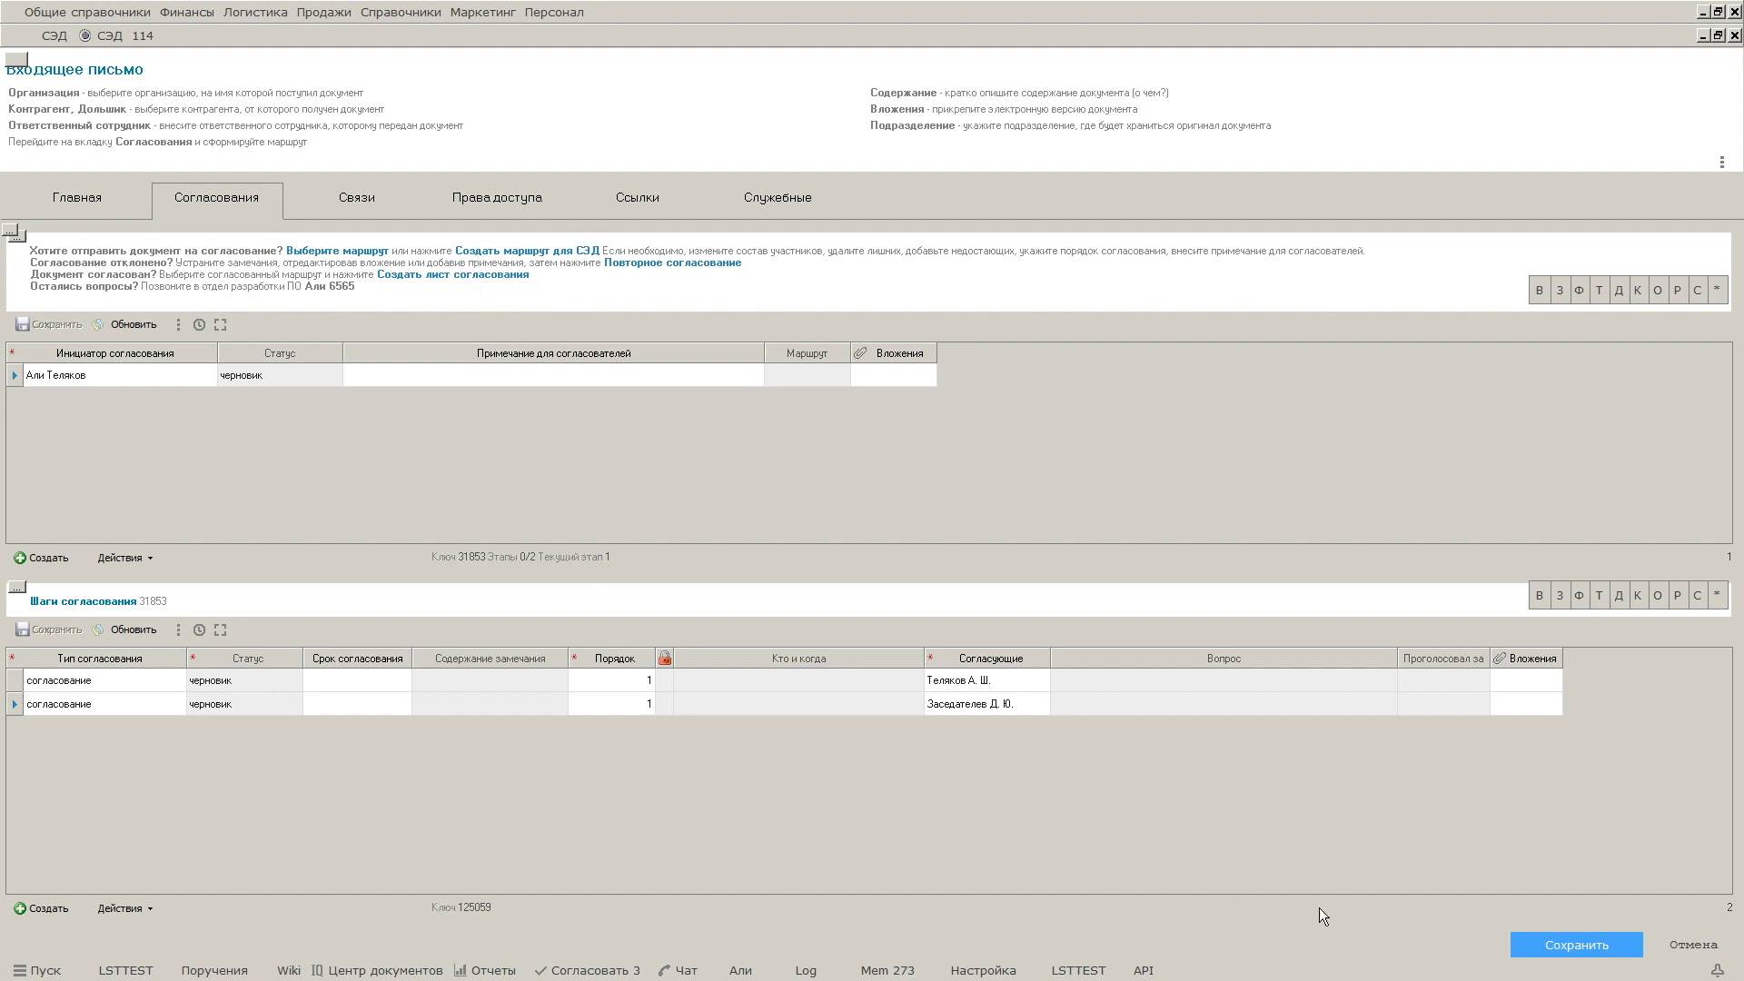
pyautogui.click(1538, 947)
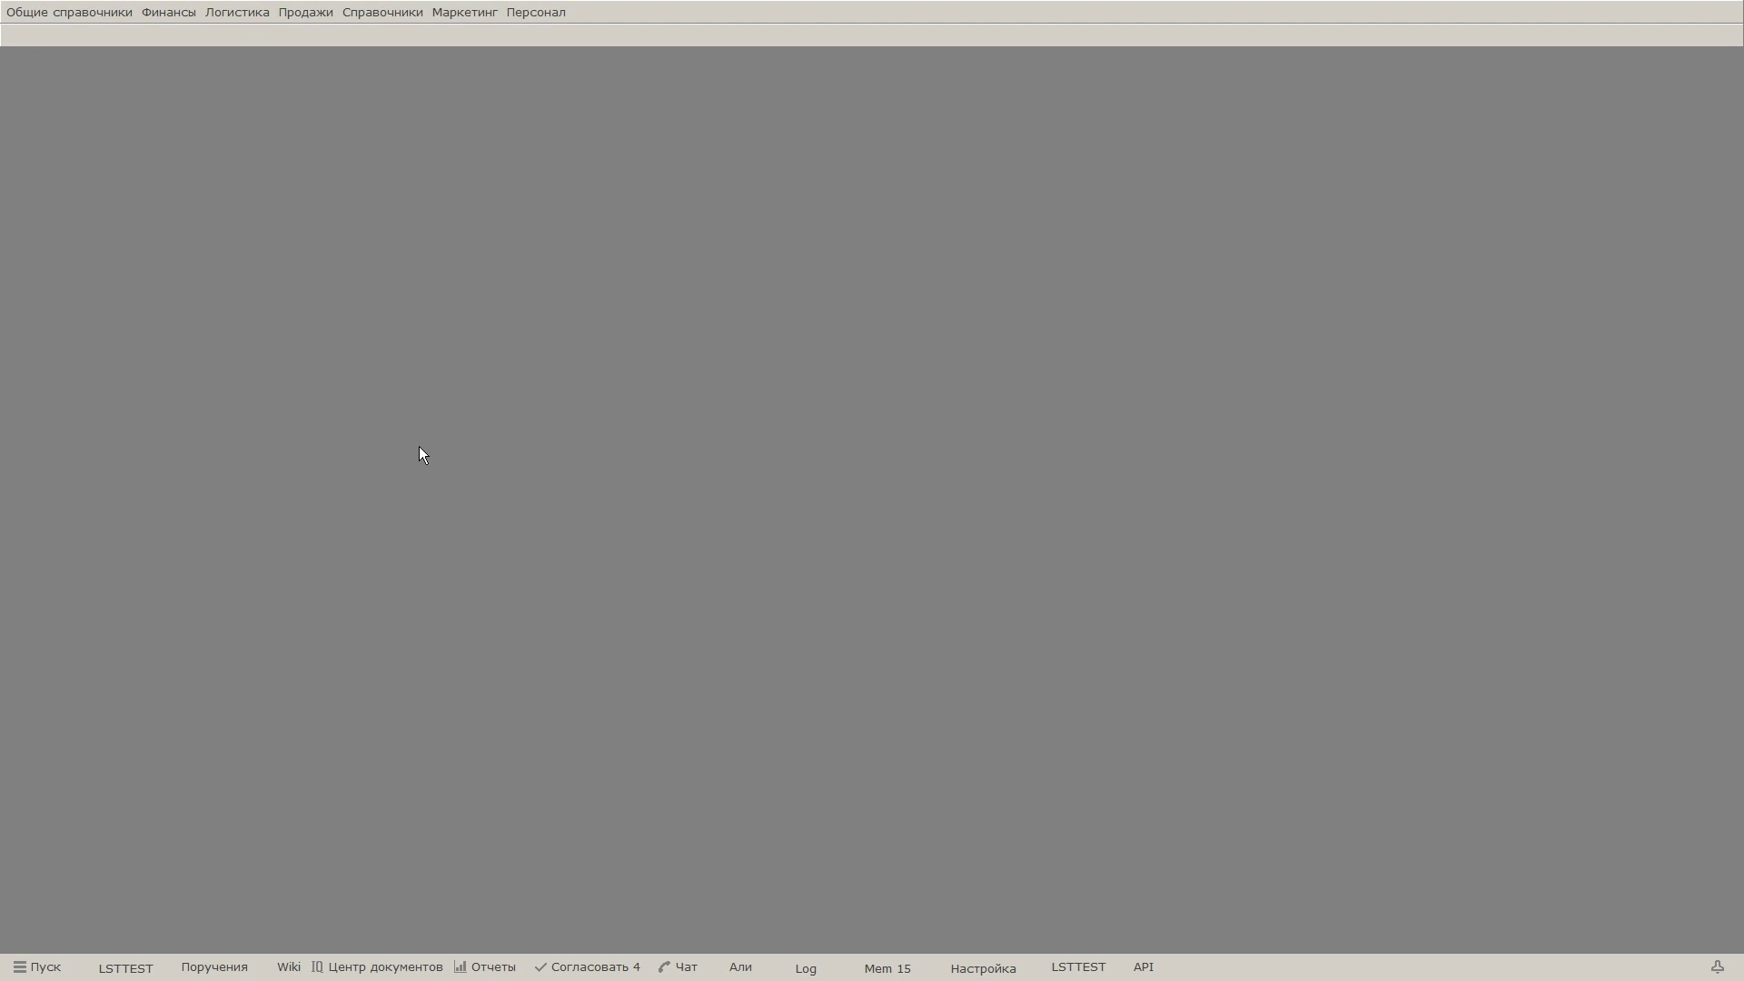
# Step: Open the СЭД document list and create a new document of type Исходящее письмо
pyautogui.rightClick(421, 449)
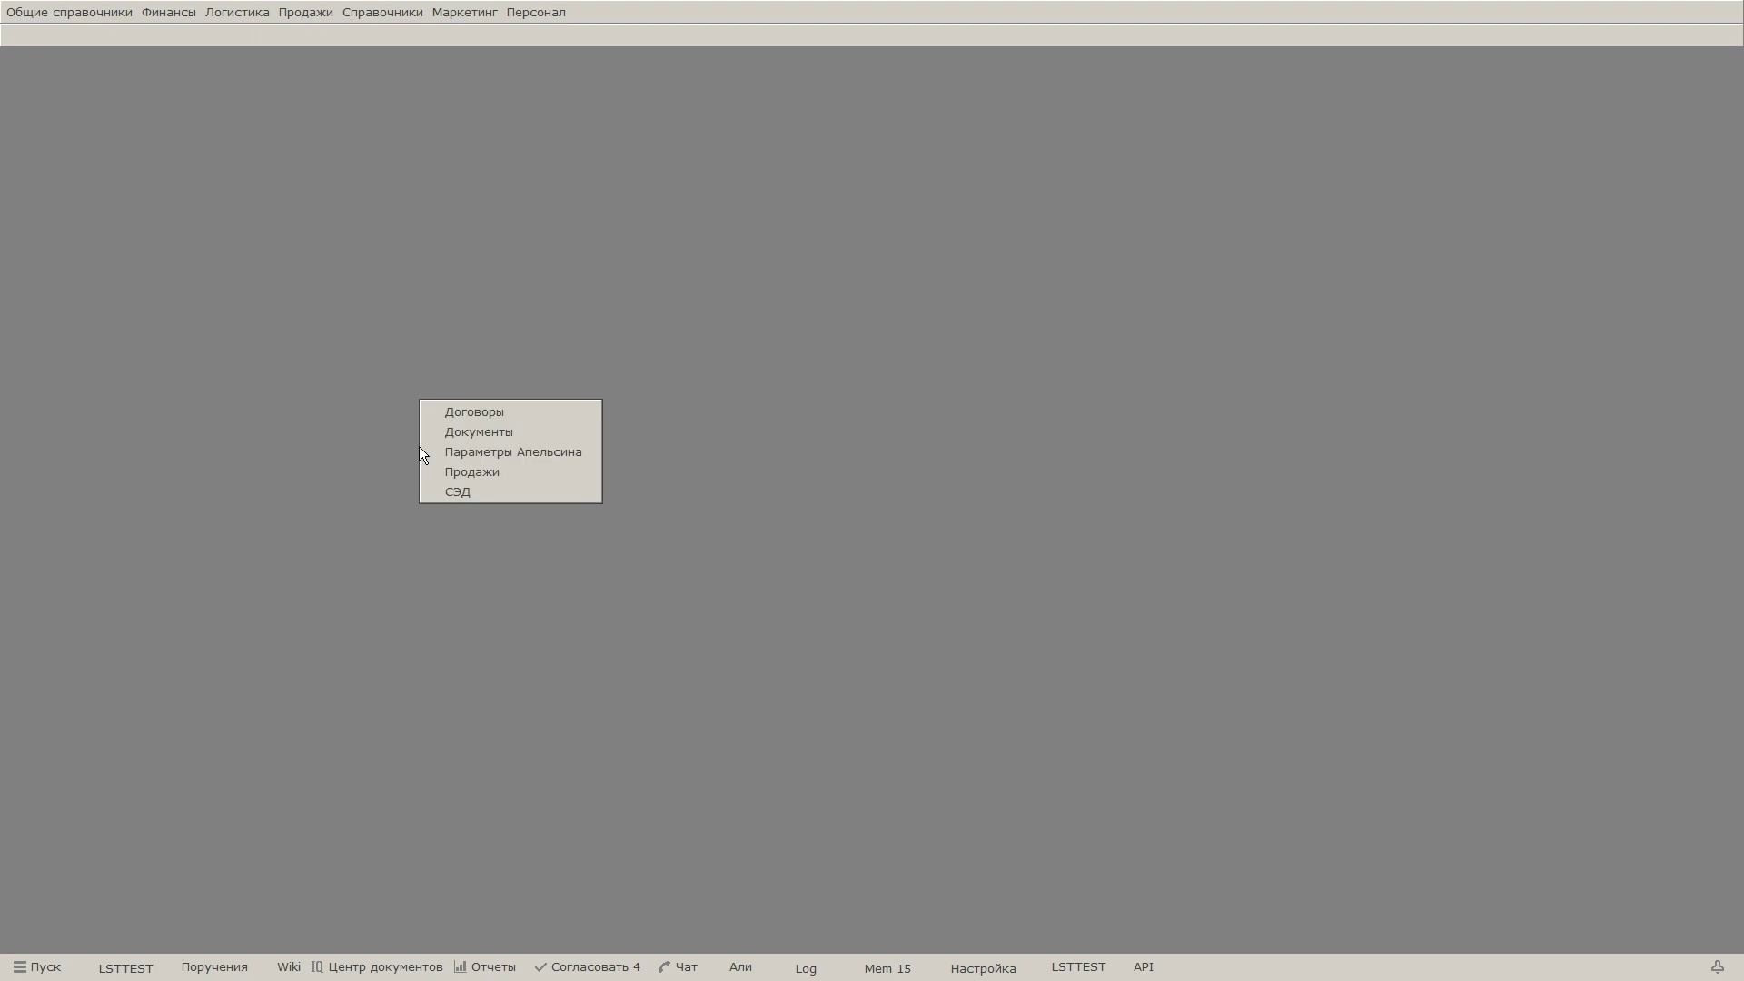
pyautogui.click(452, 492)
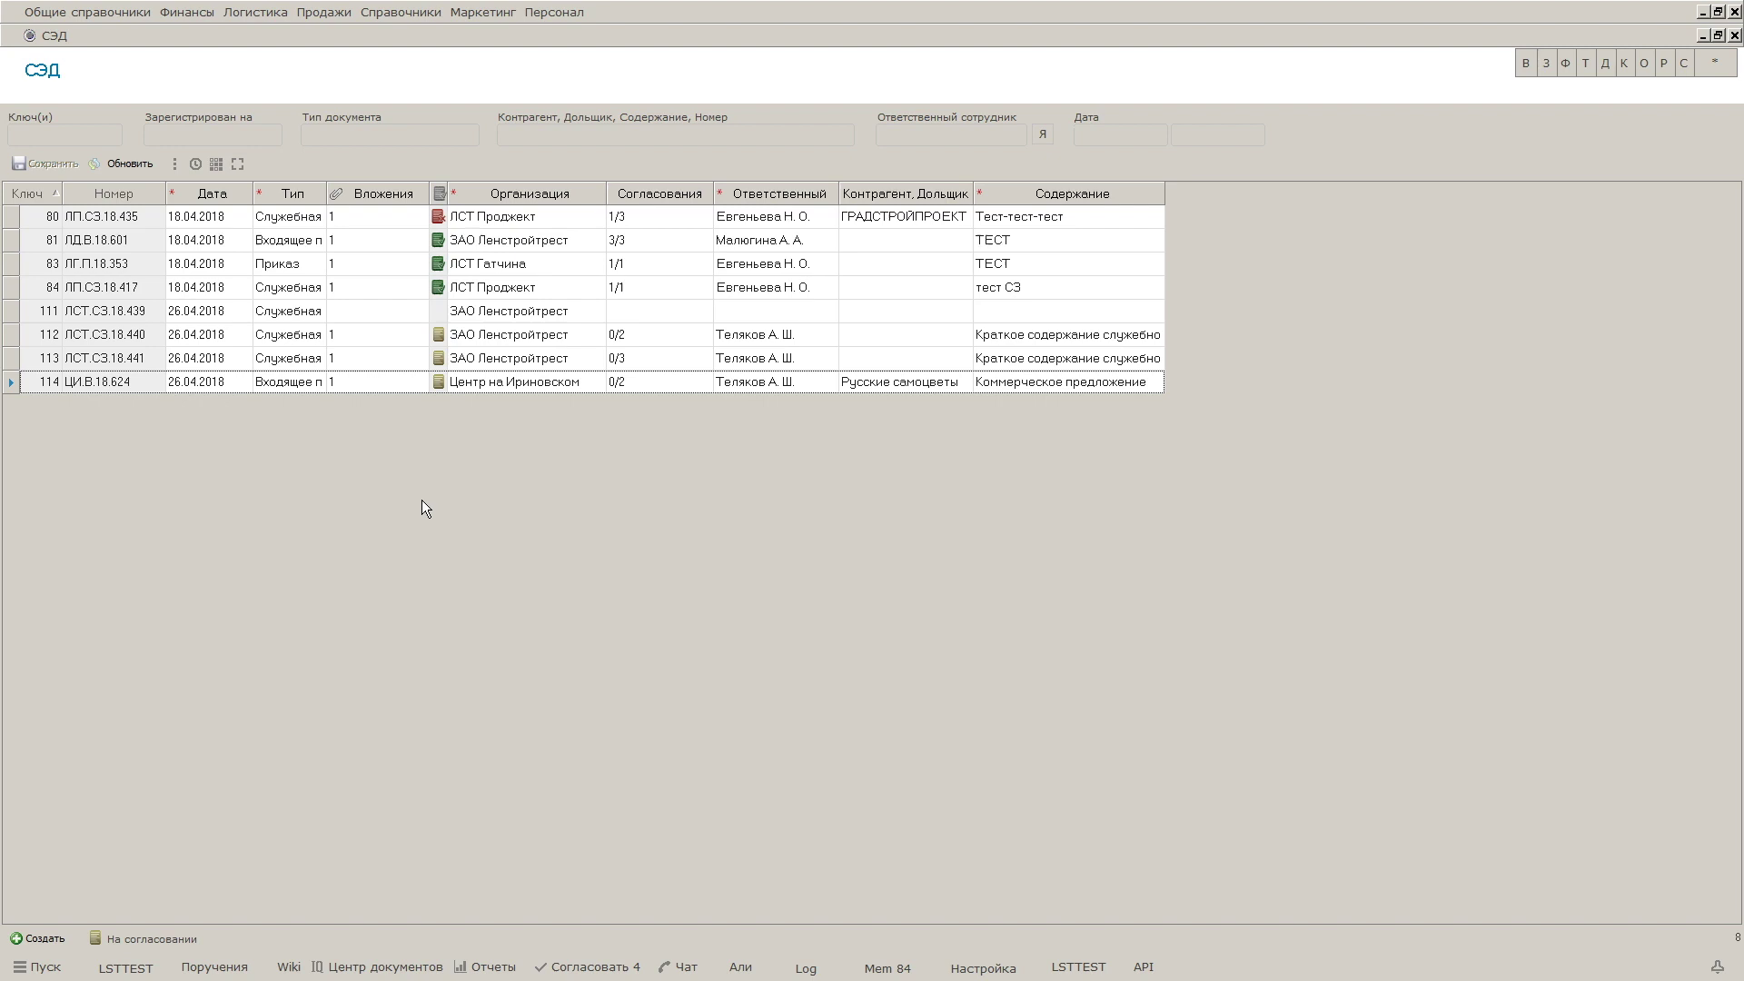
pyautogui.click(45, 938)
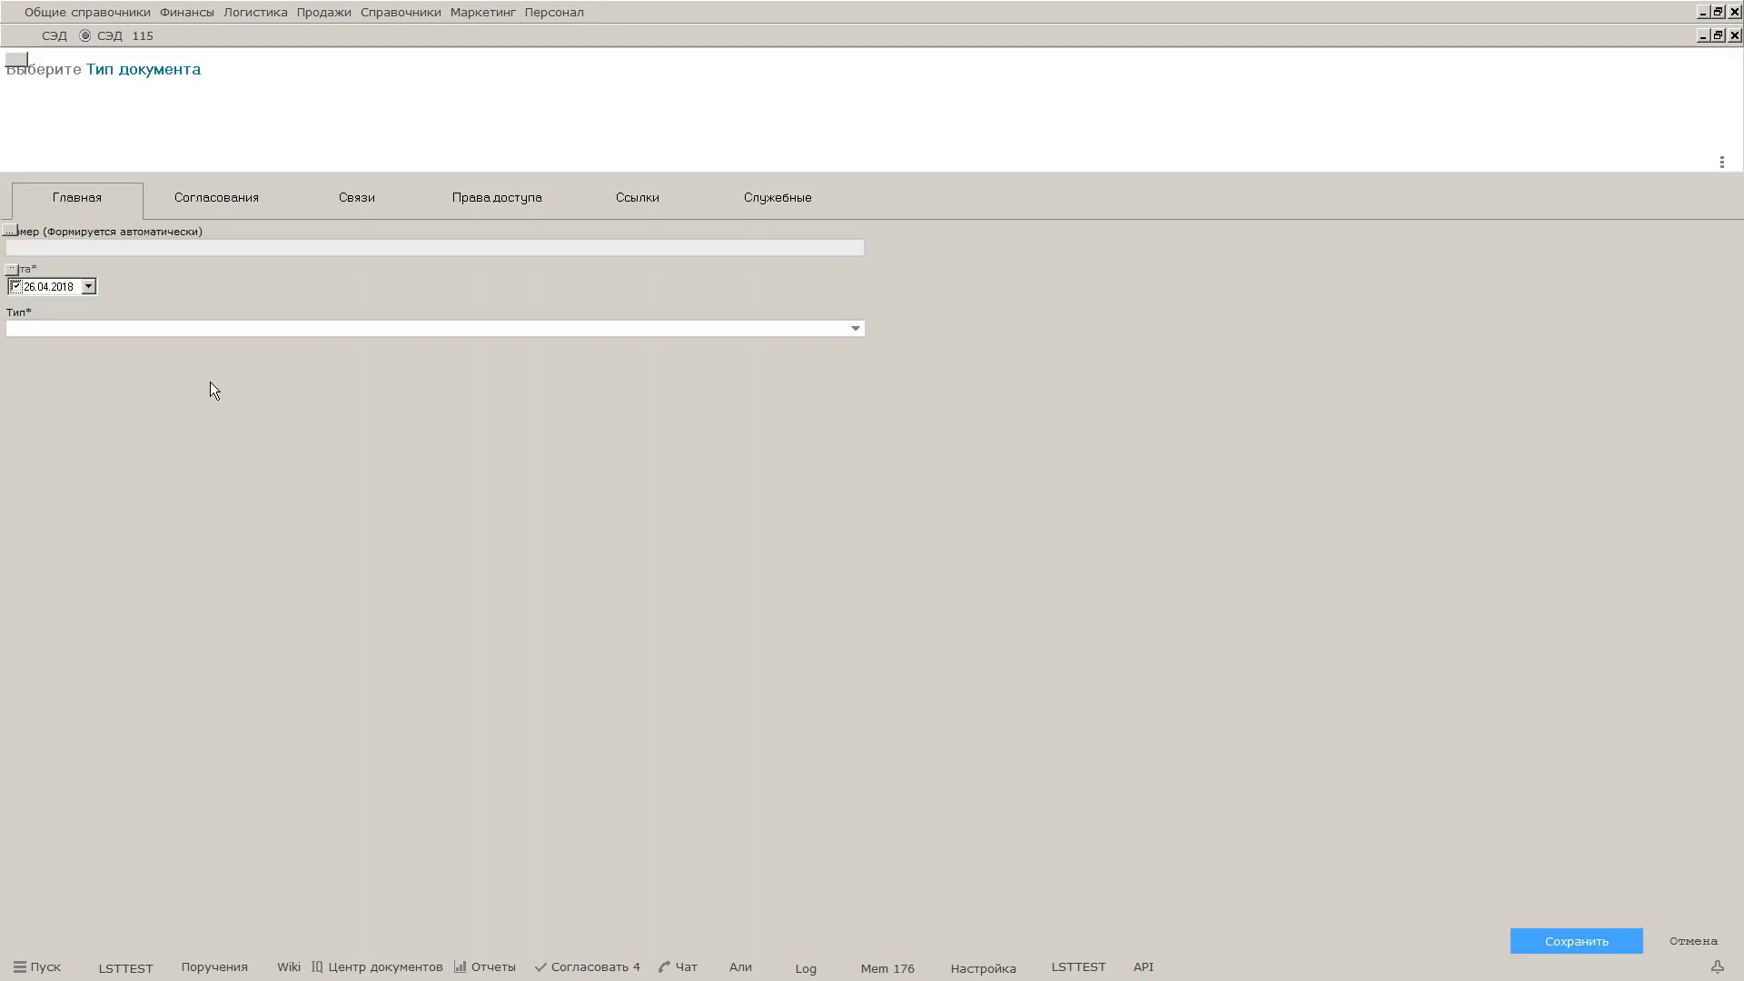
pyautogui.click(216, 325)
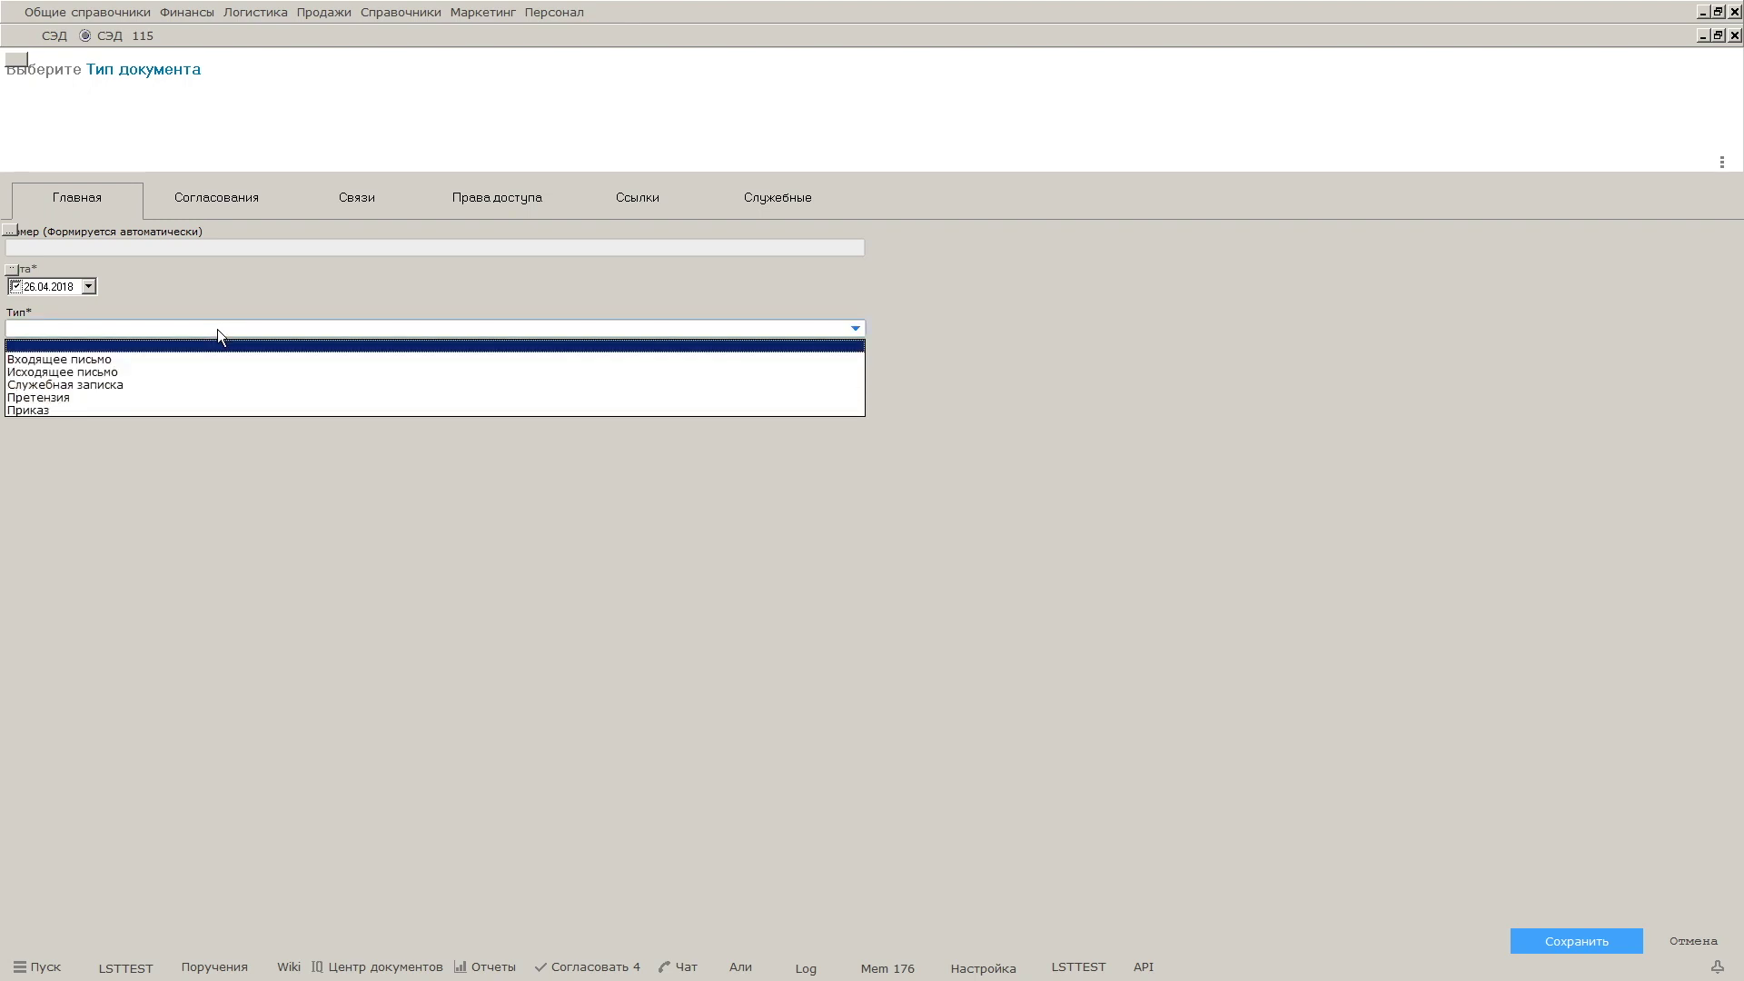
pyautogui.click(180, 371)
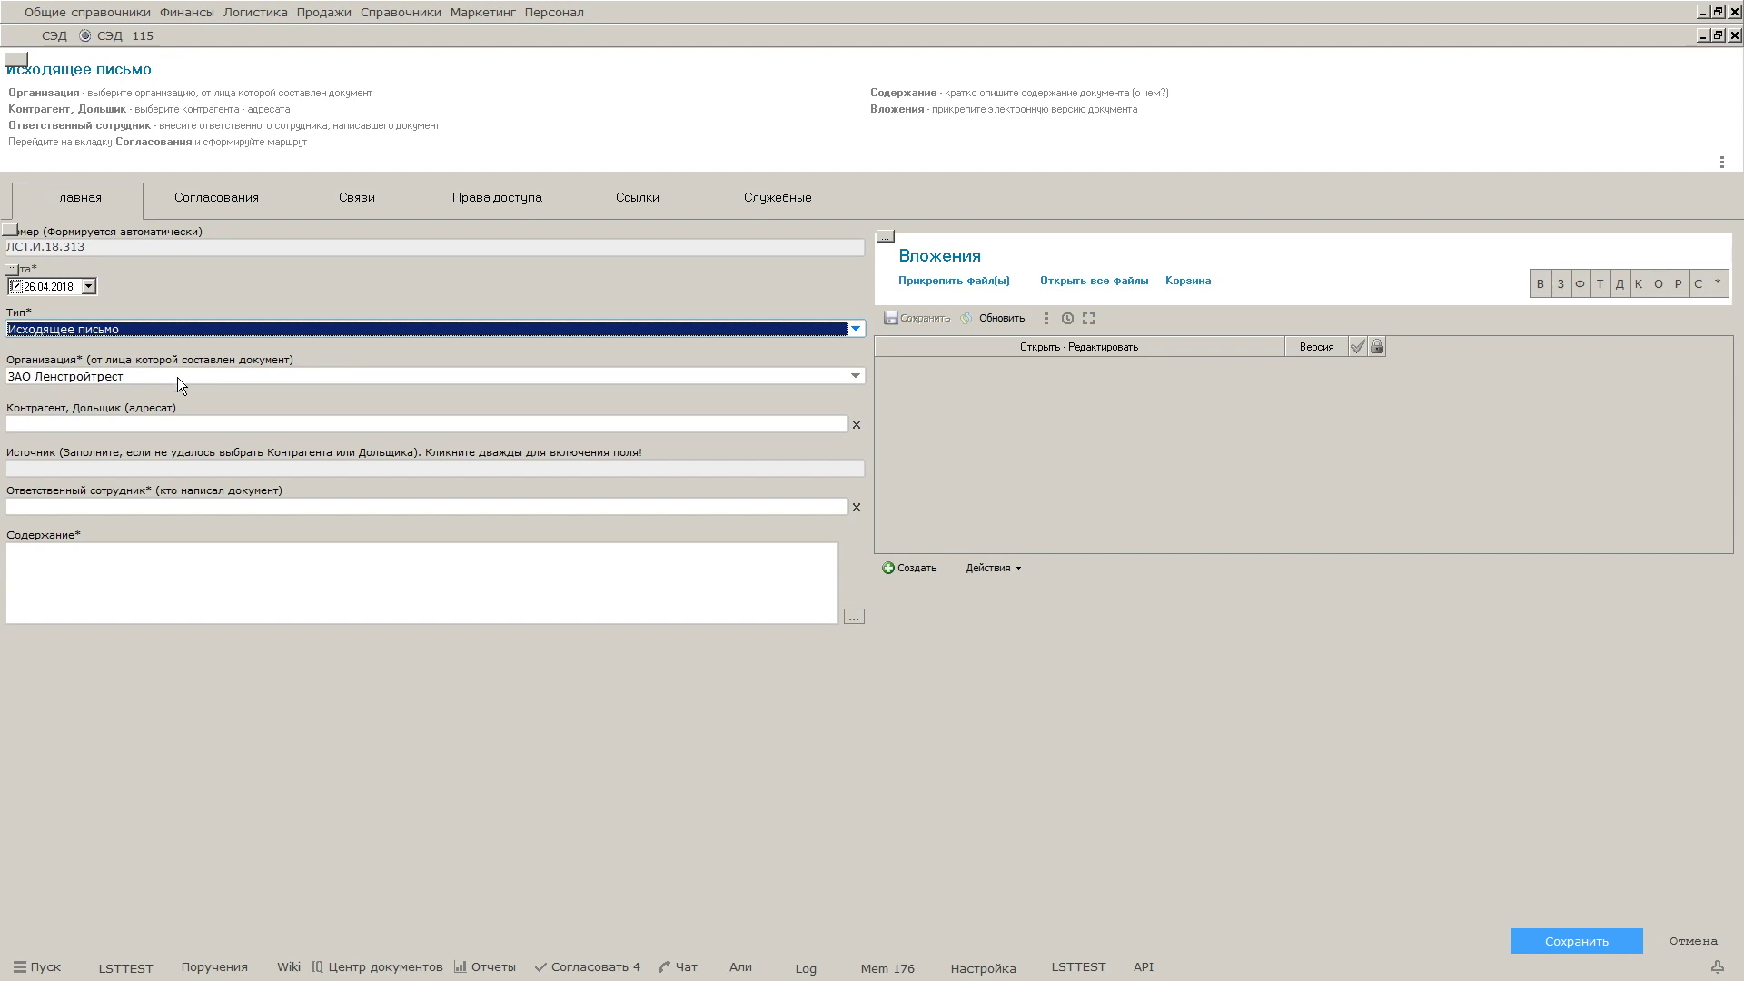
# Step: Set the issuing organization to Центр на Ириновском and choose Русские самоцветы as the addressee counterparty
pyautogui.click(177, 377)
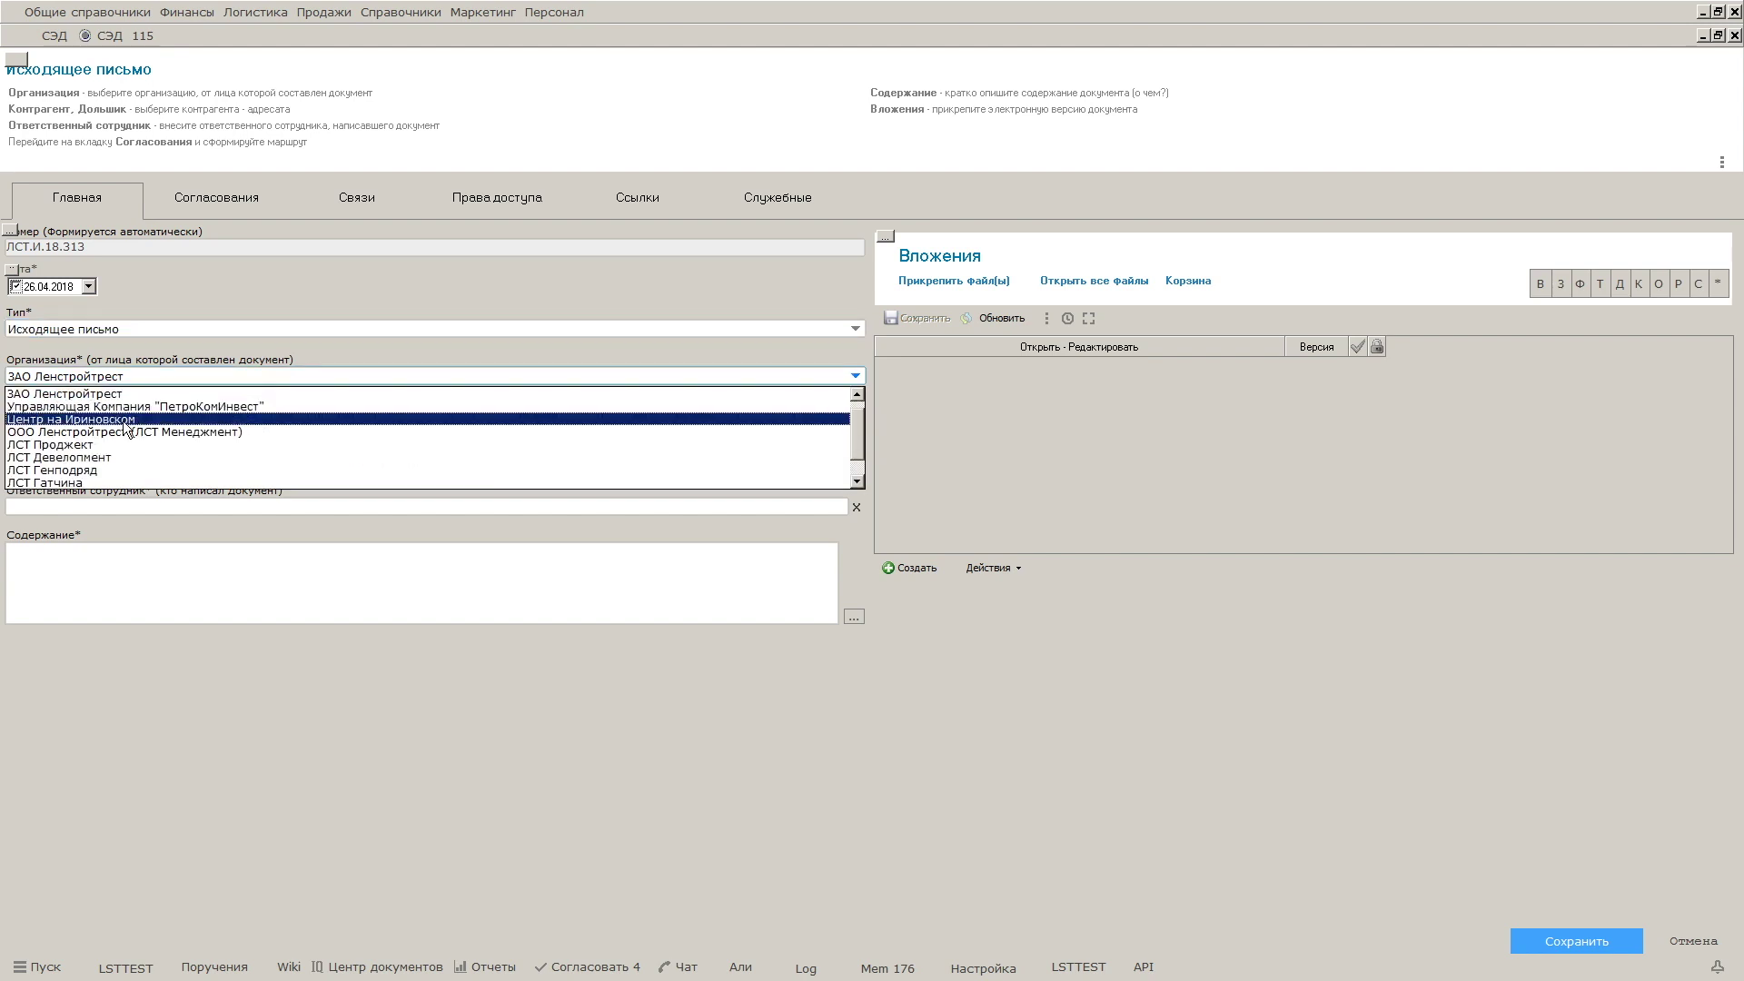
pyautogui.click(128, 420)
pyautogui.click(125, 425)
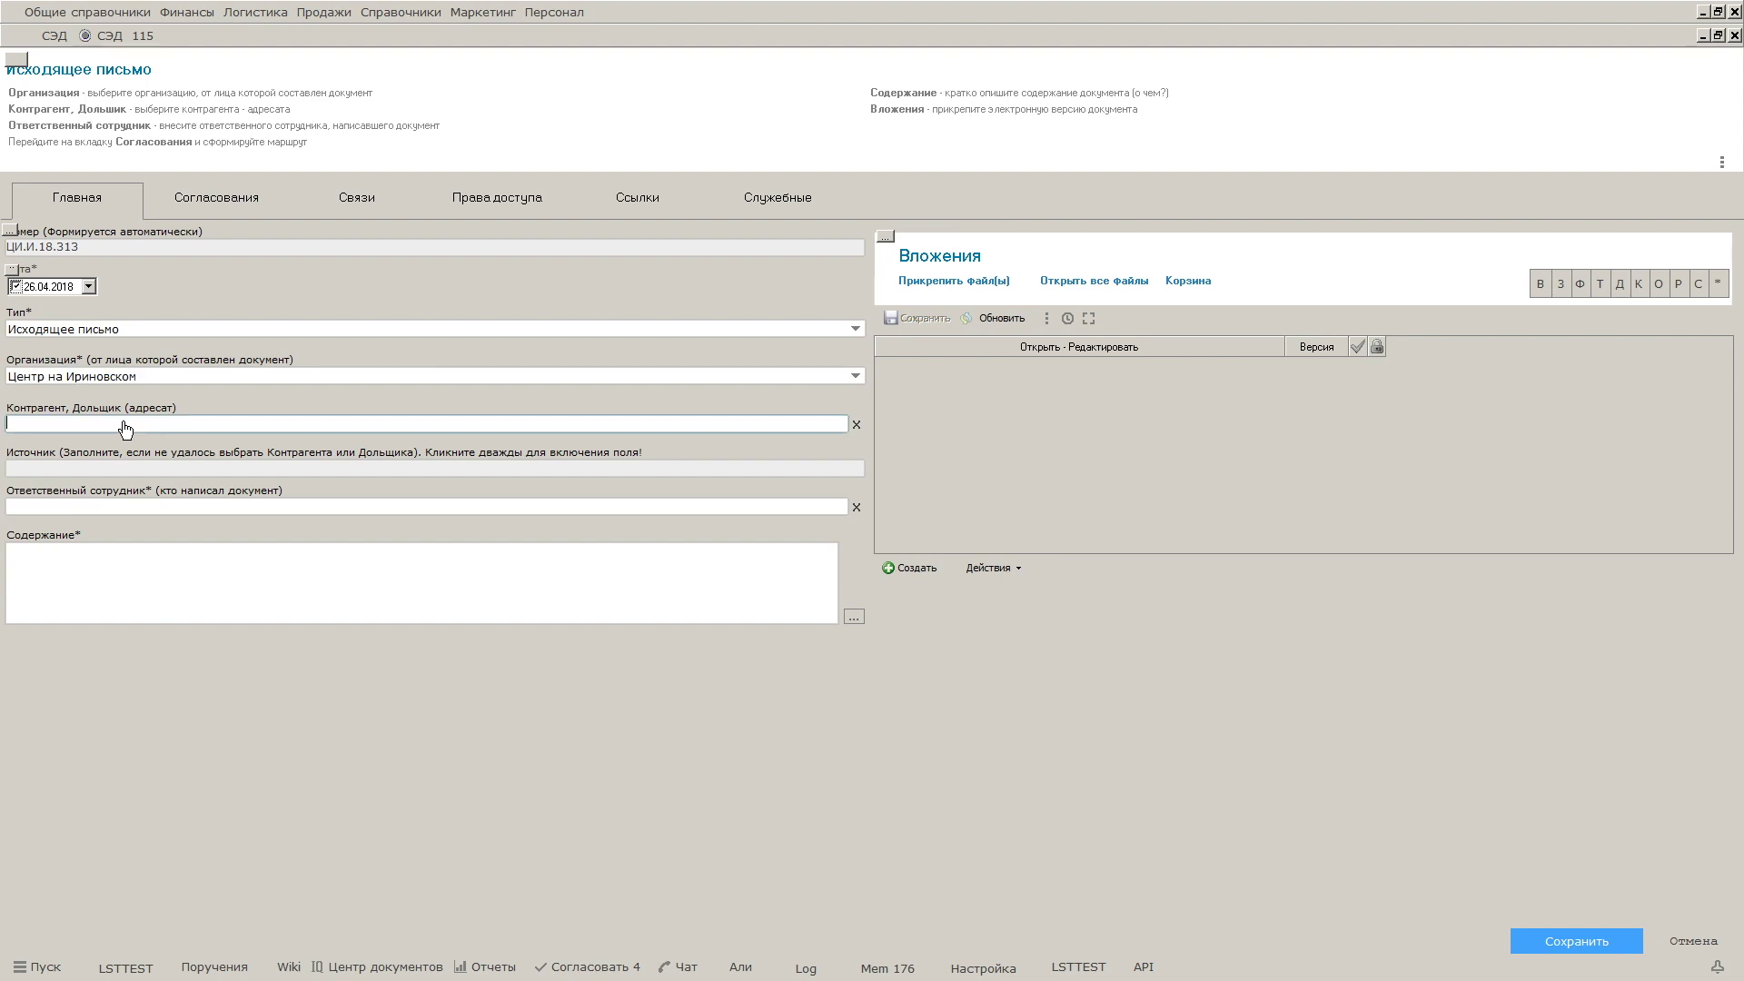
pyautogui.write('Русские')
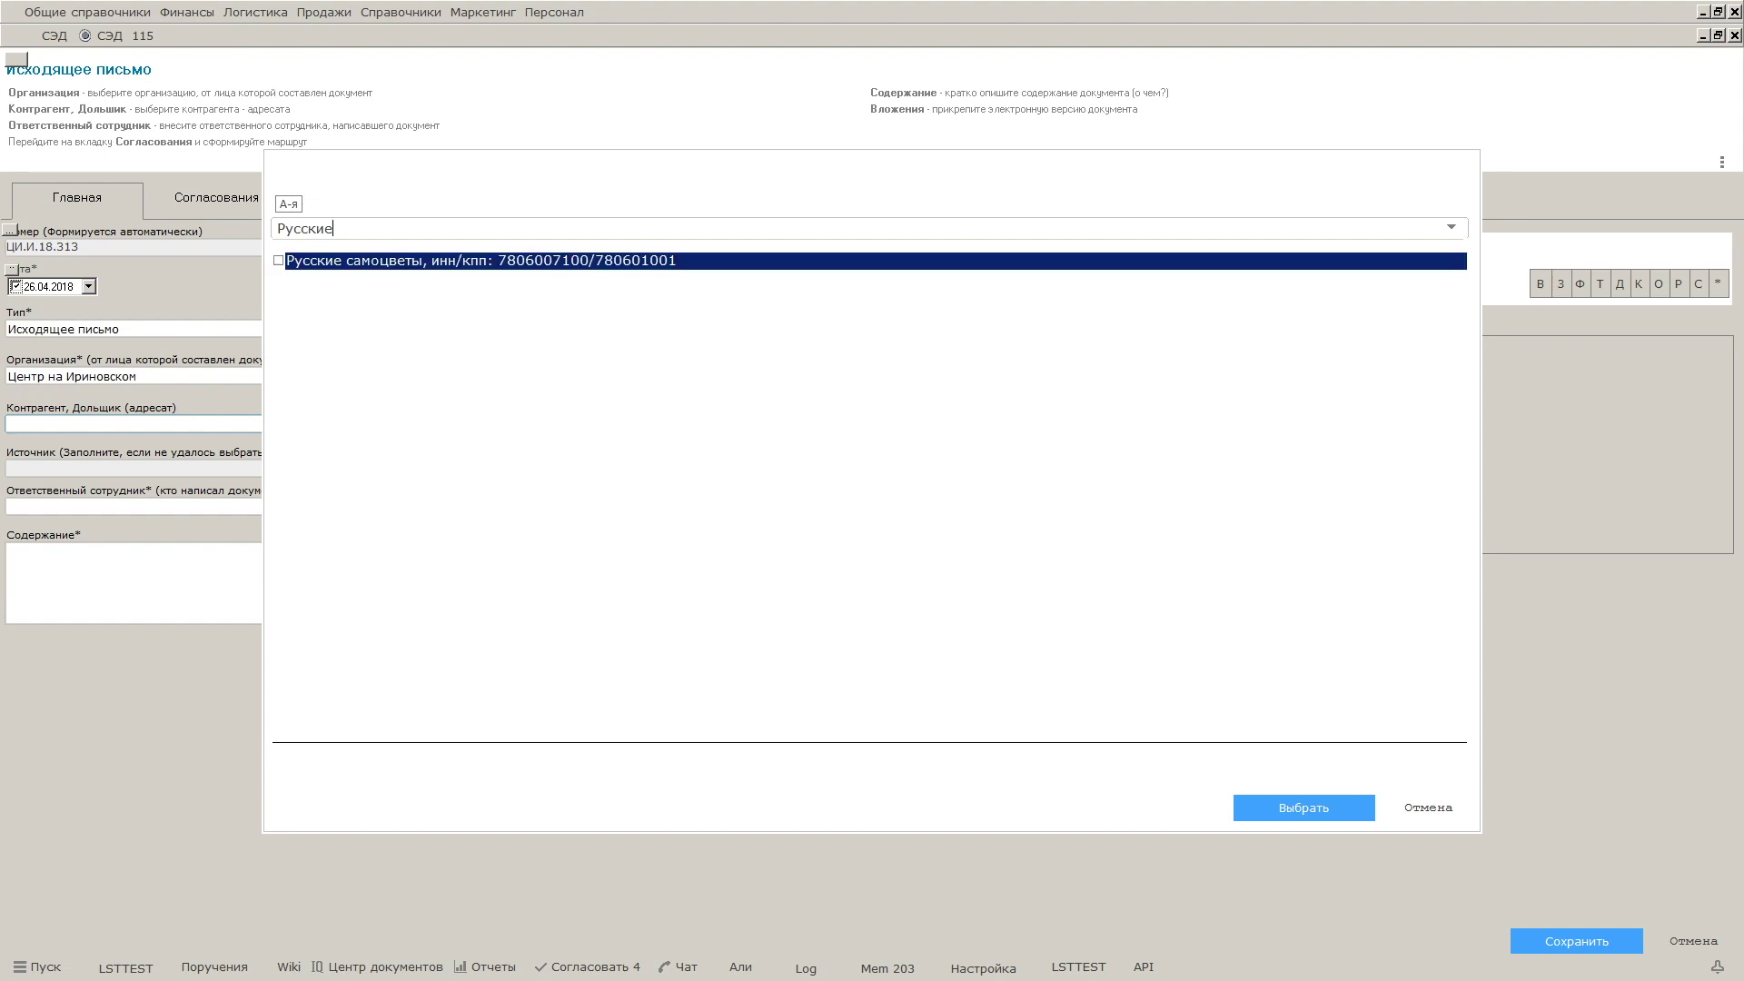
pyautogui.click(278, 261)
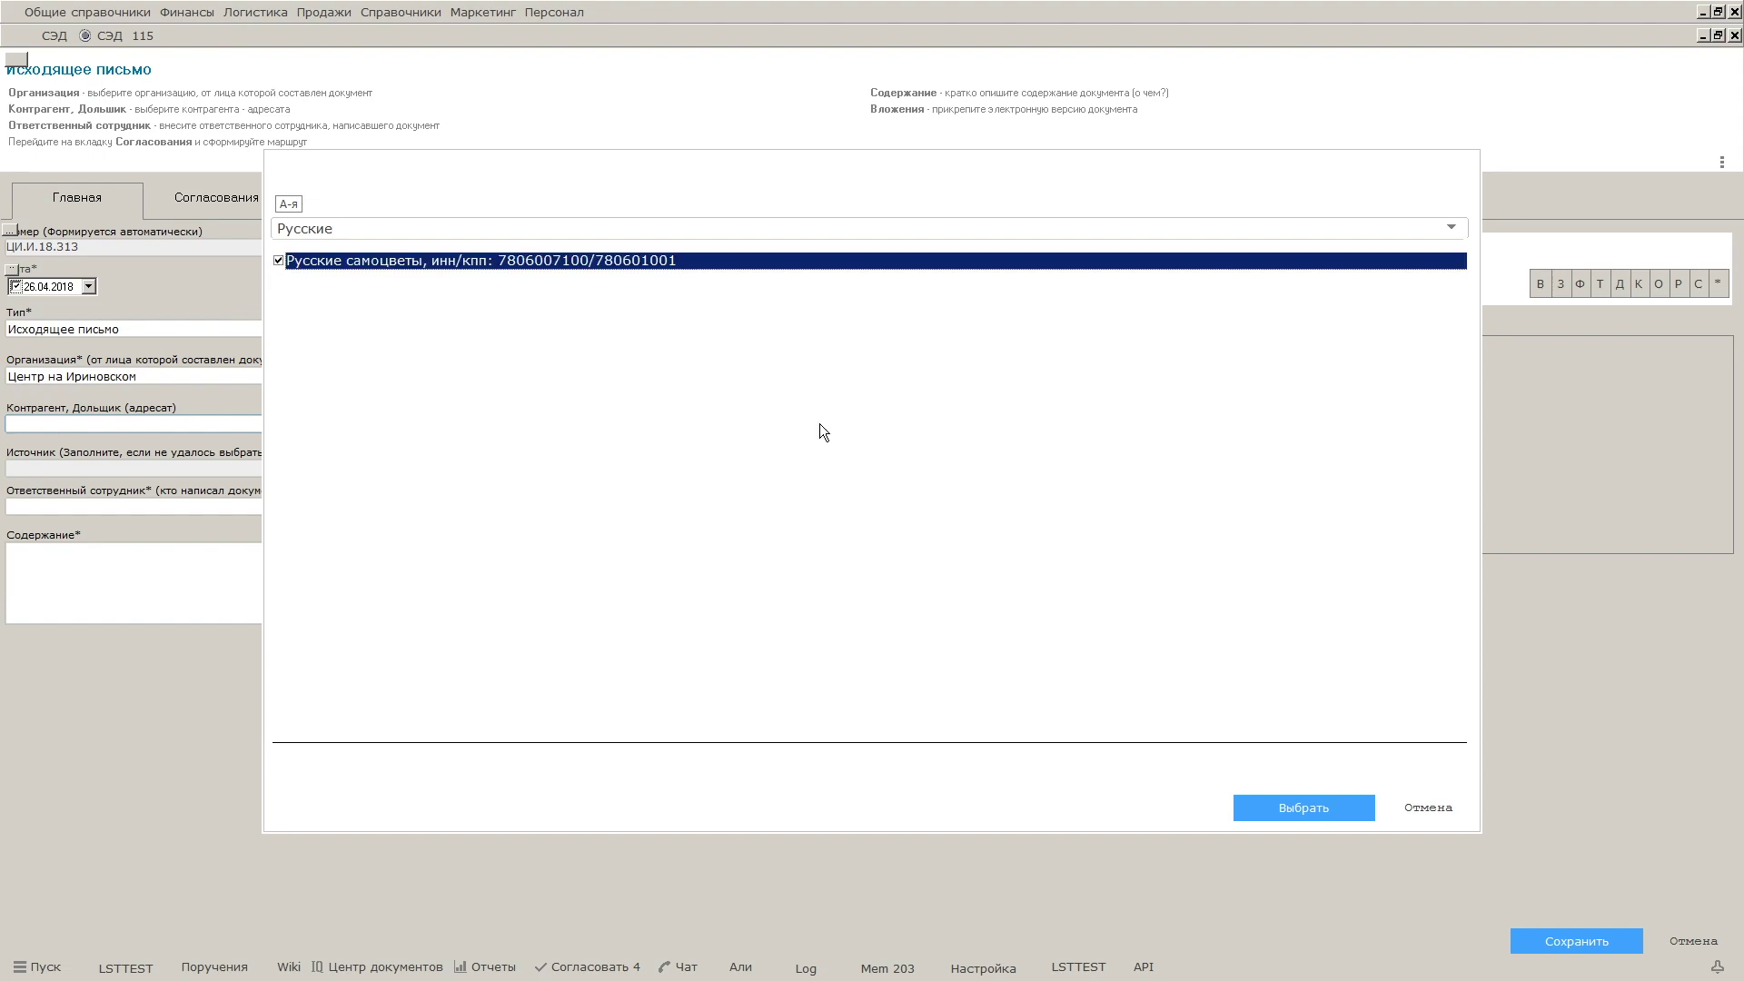
pyautogui.click(1255, 811)
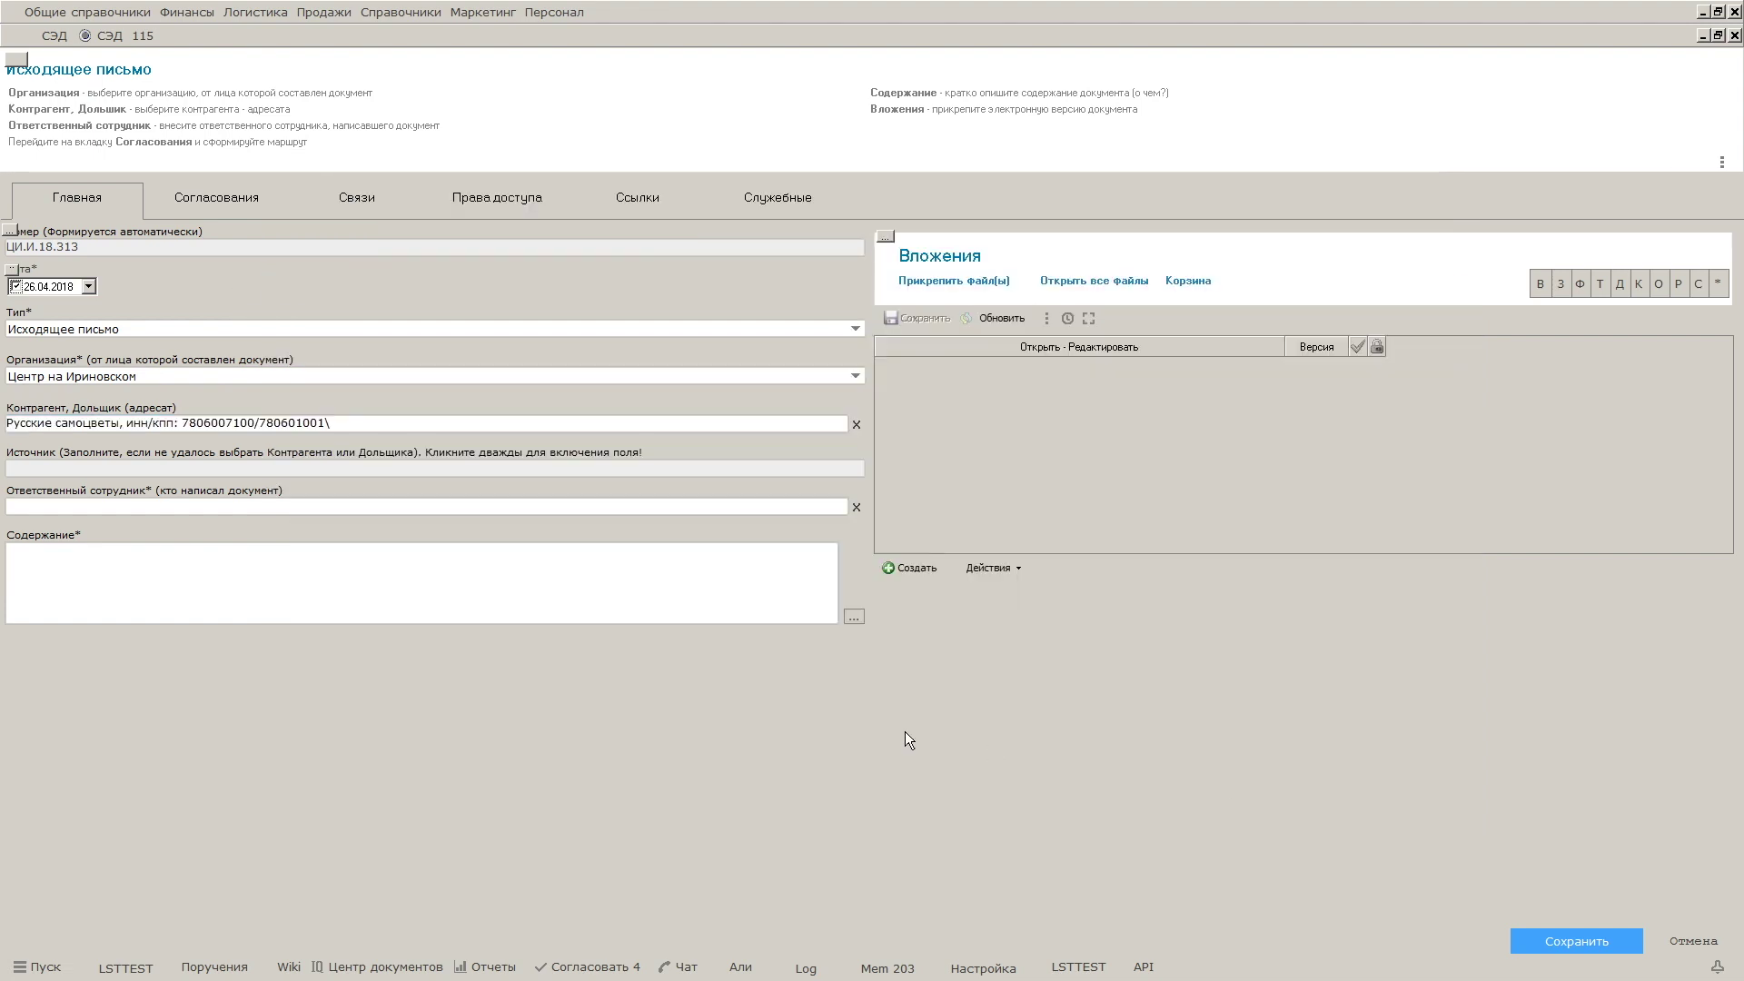
# Step: Find the responsible employee by surname and assign them as the author of the outgoing letter
pyautogui.click(421, 506)
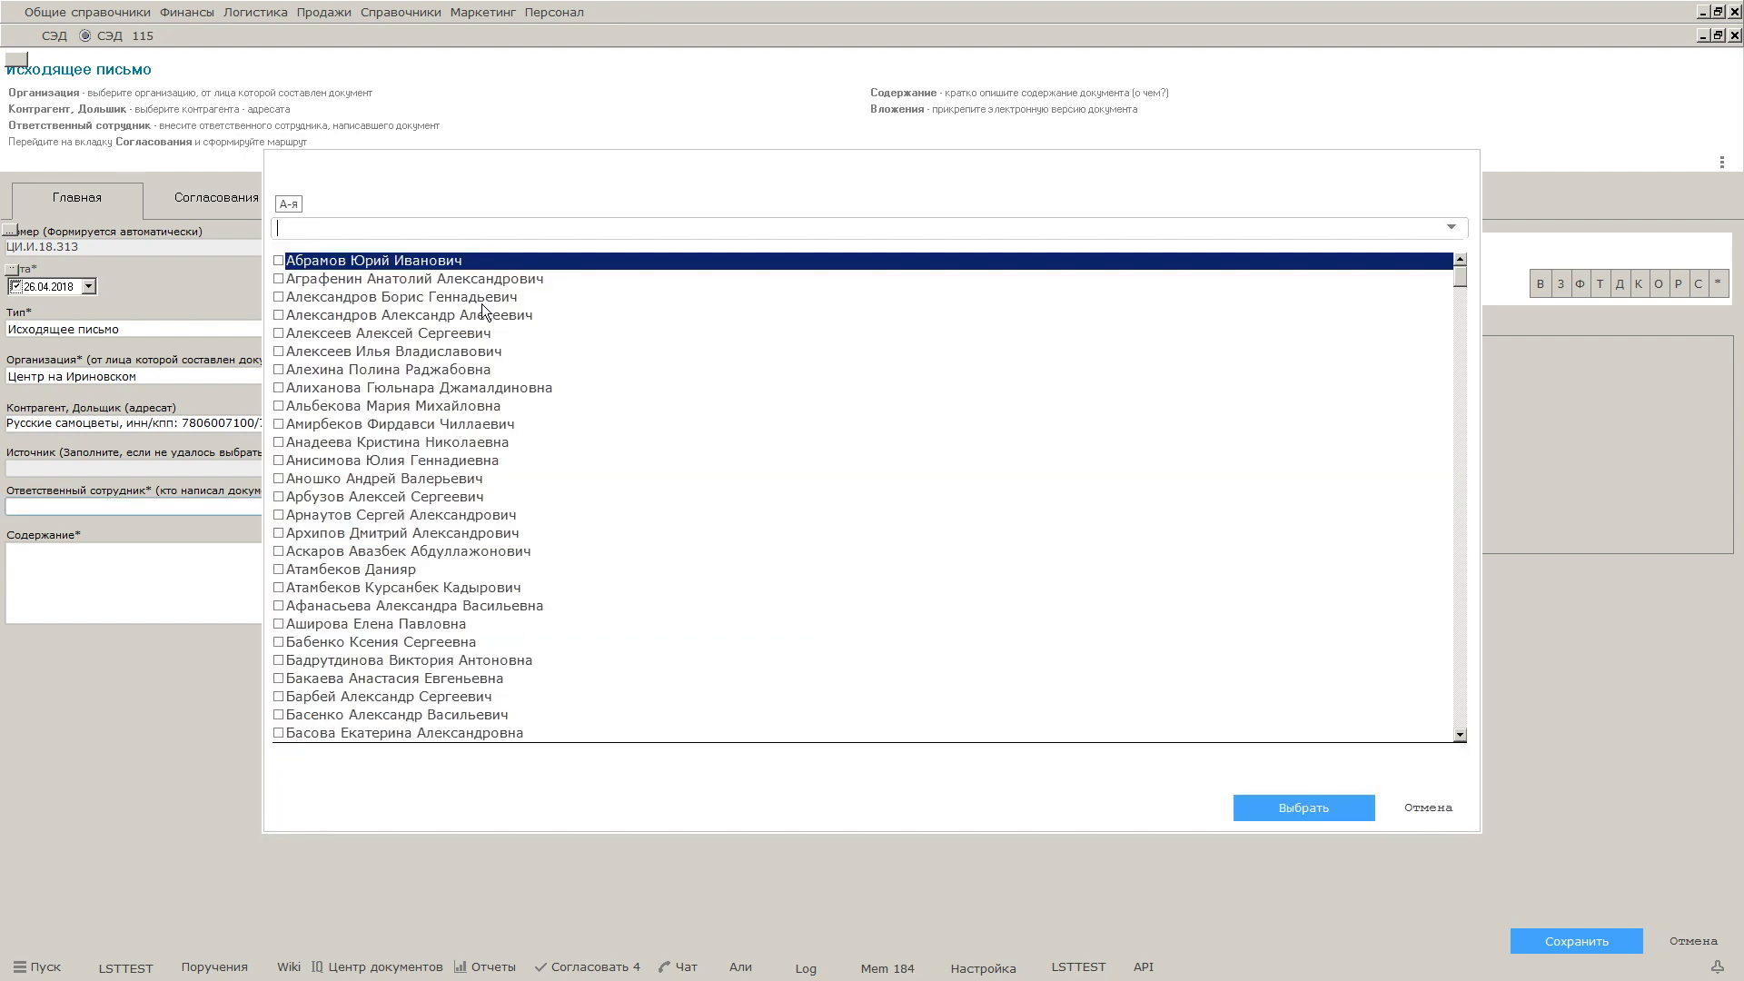
pyautogui.write('теля')
pyautogui.click(279, 261)
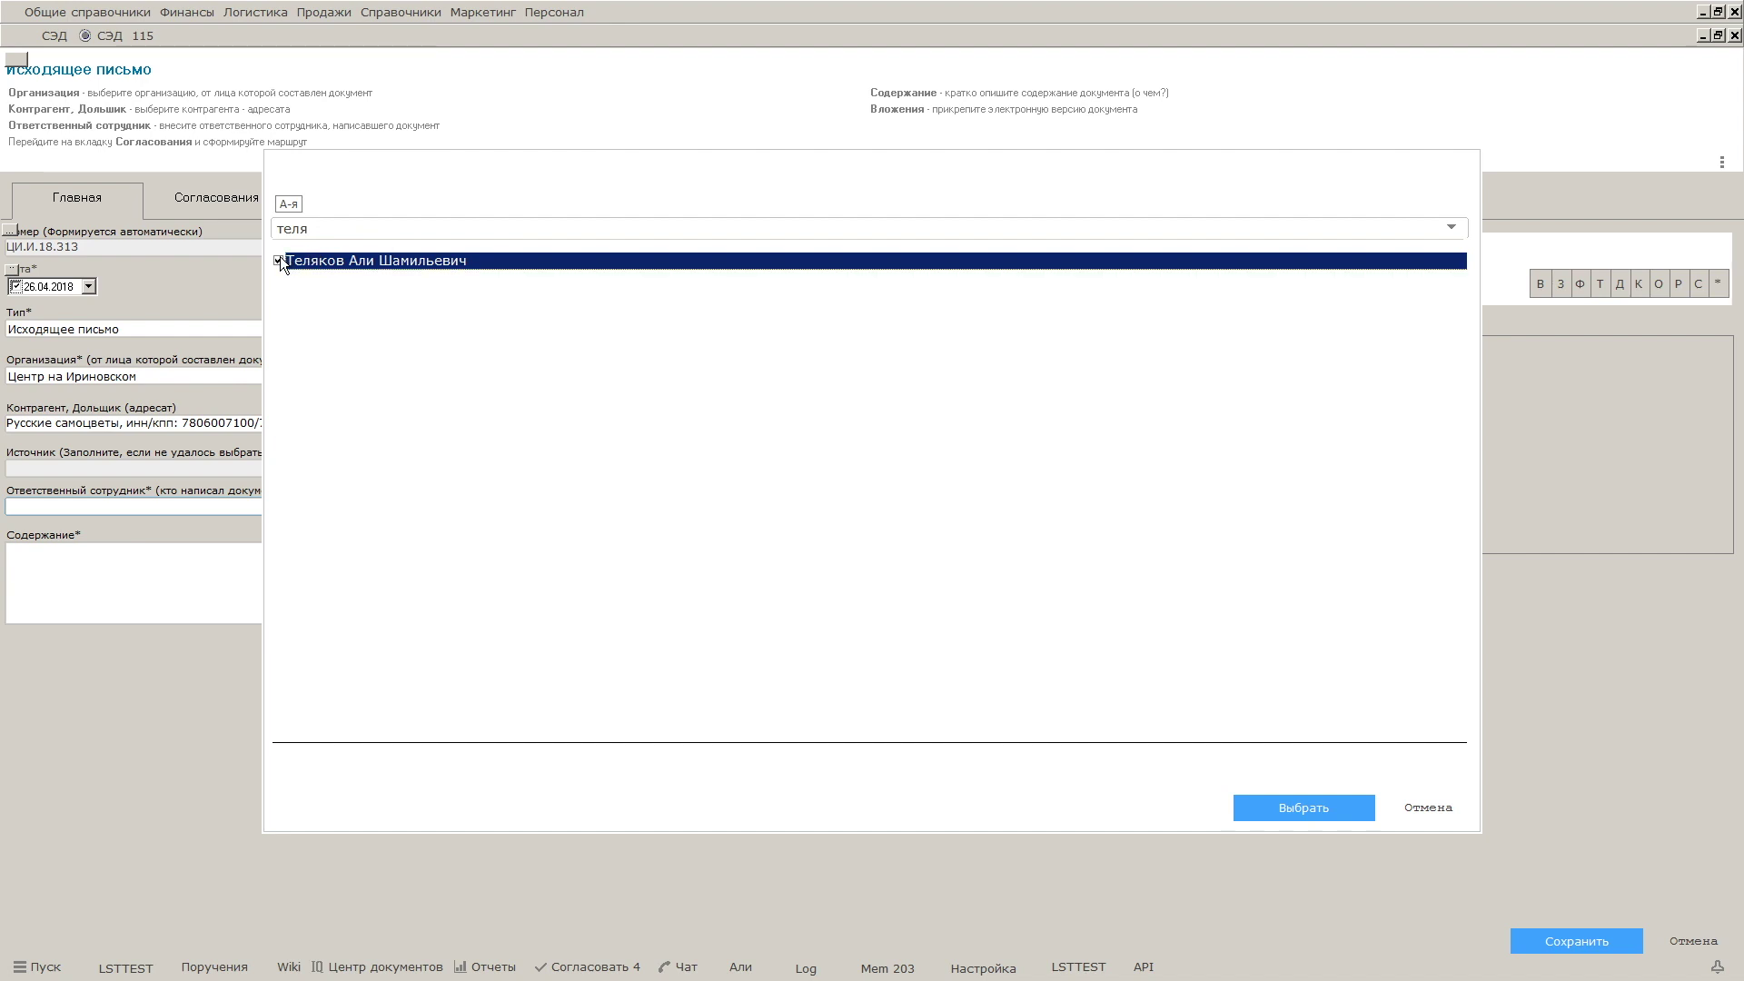
pyautogui.click(1258, 807)
# Step: Enter "Ответ на КП" as the letter's content and attach the Ответ на запрос document from drive D:
pyautogui.click(126, 575)
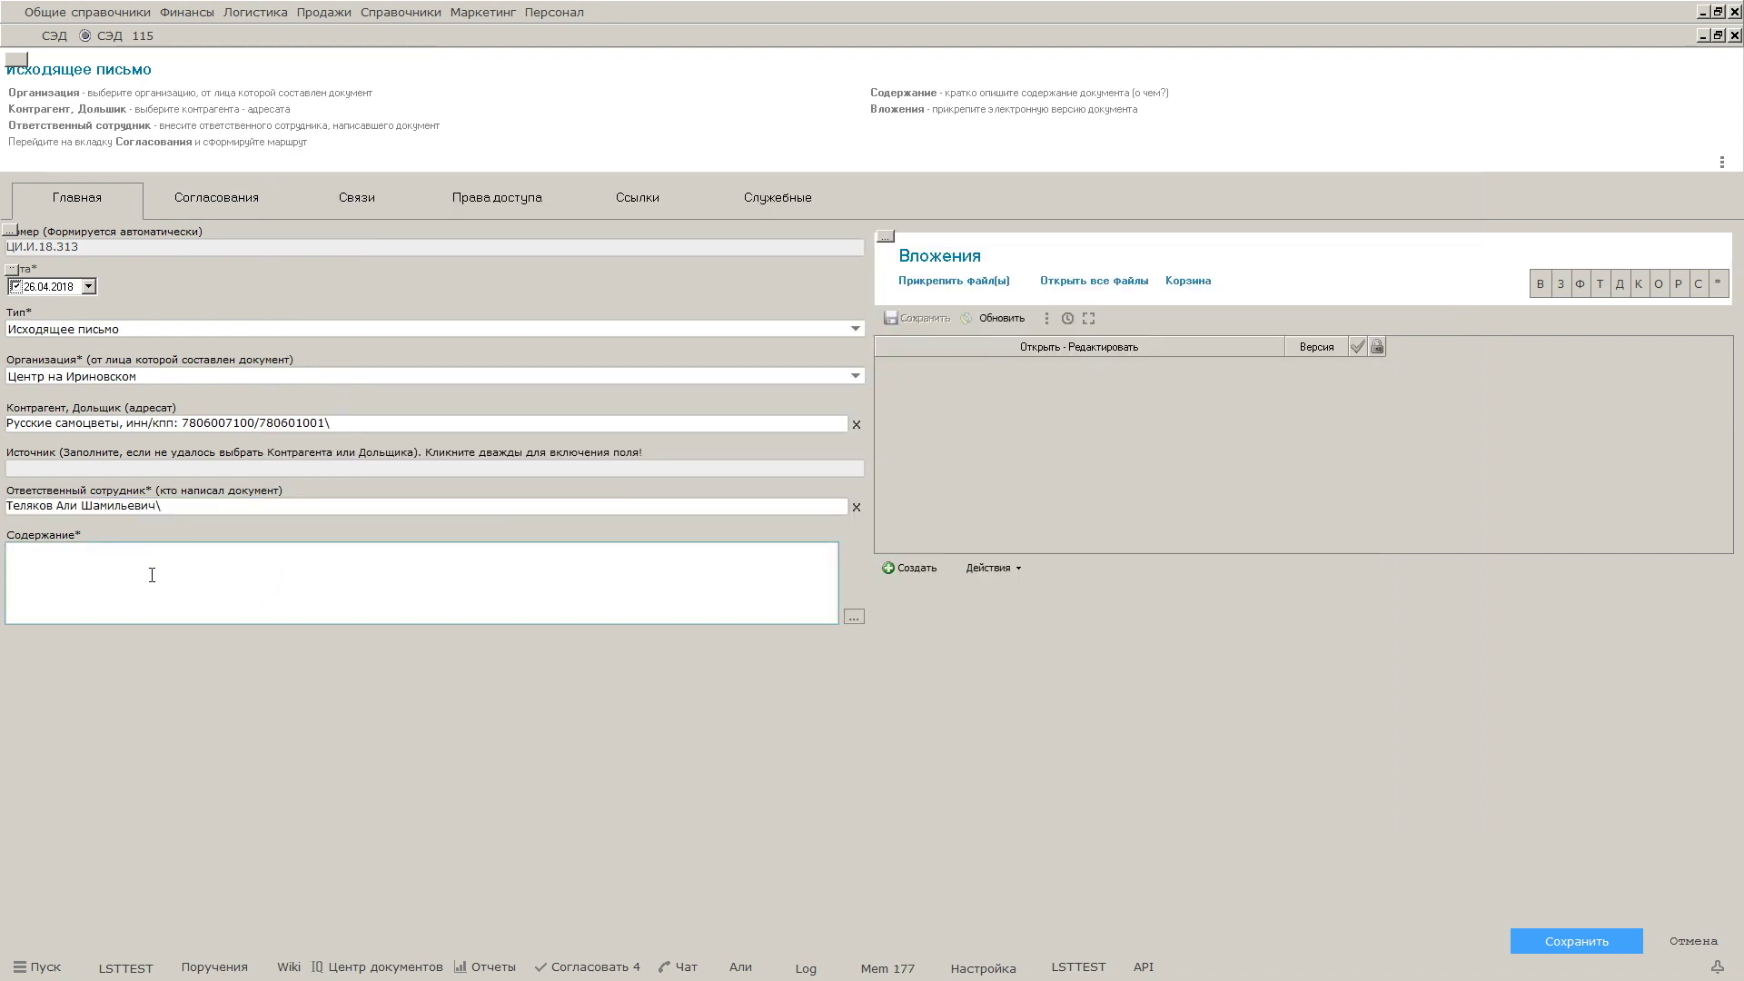
pyautogui.write('Ответ на К')
pyautogui.click(919, 286)
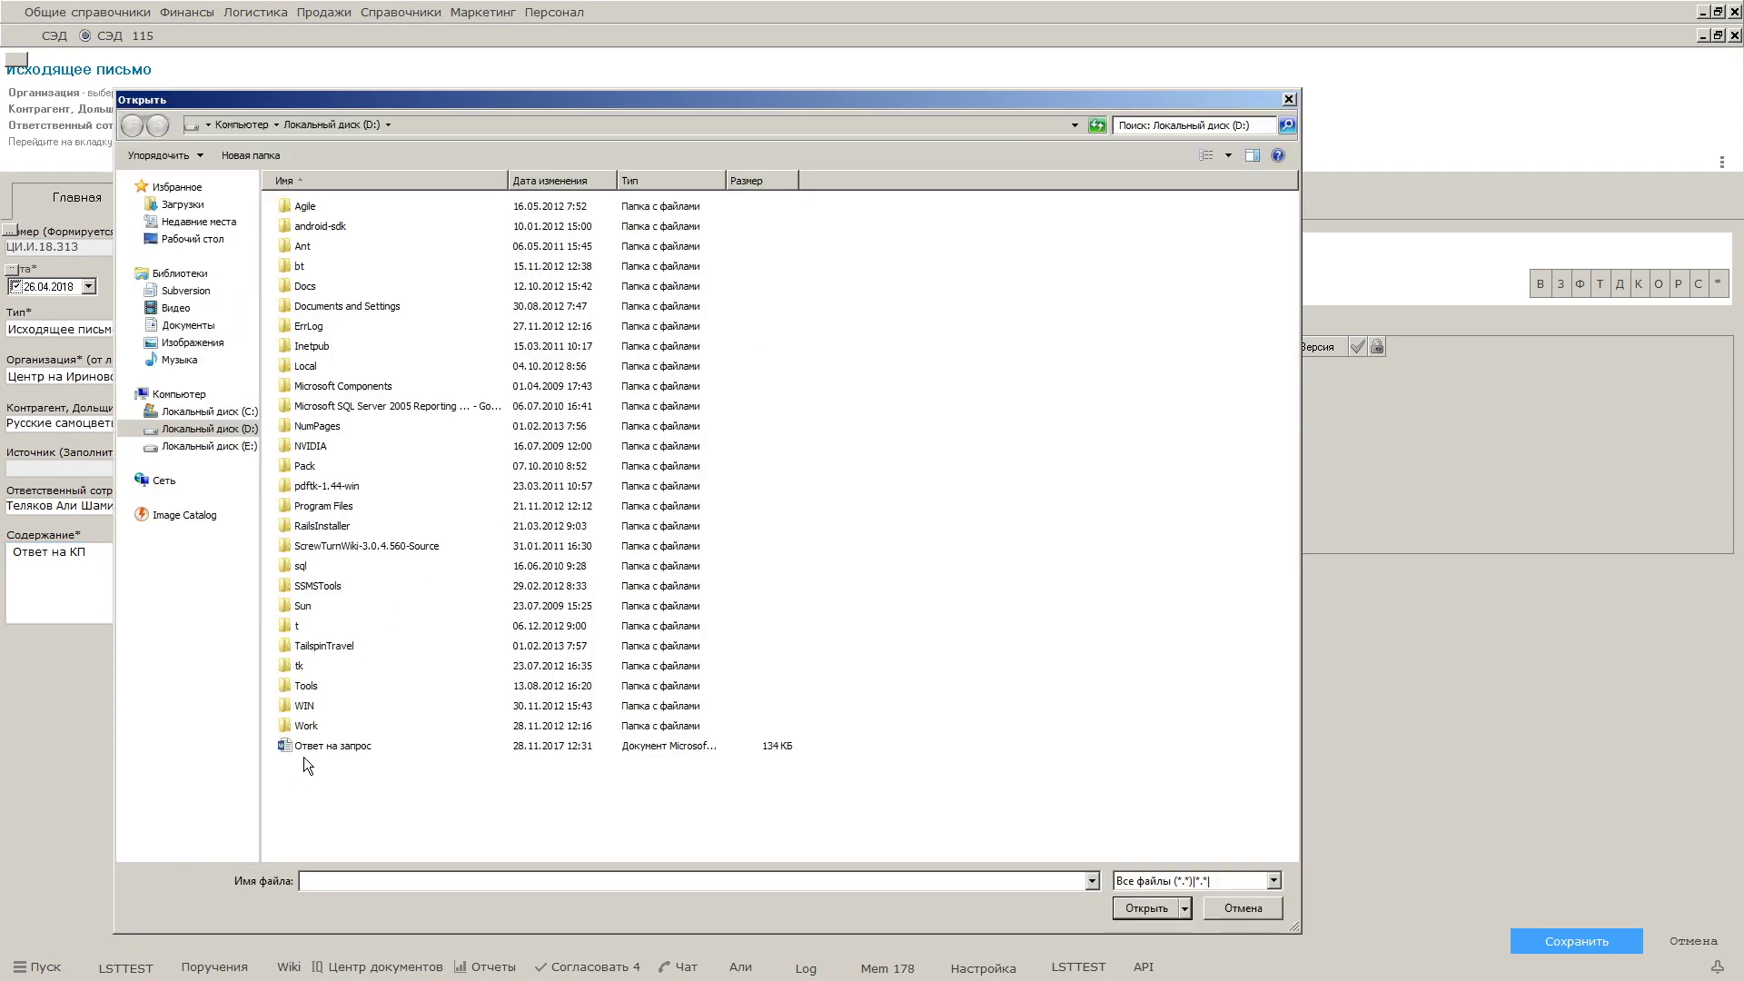
pyautogui.click(303, 754)
pyautogui.click(1133, 905)
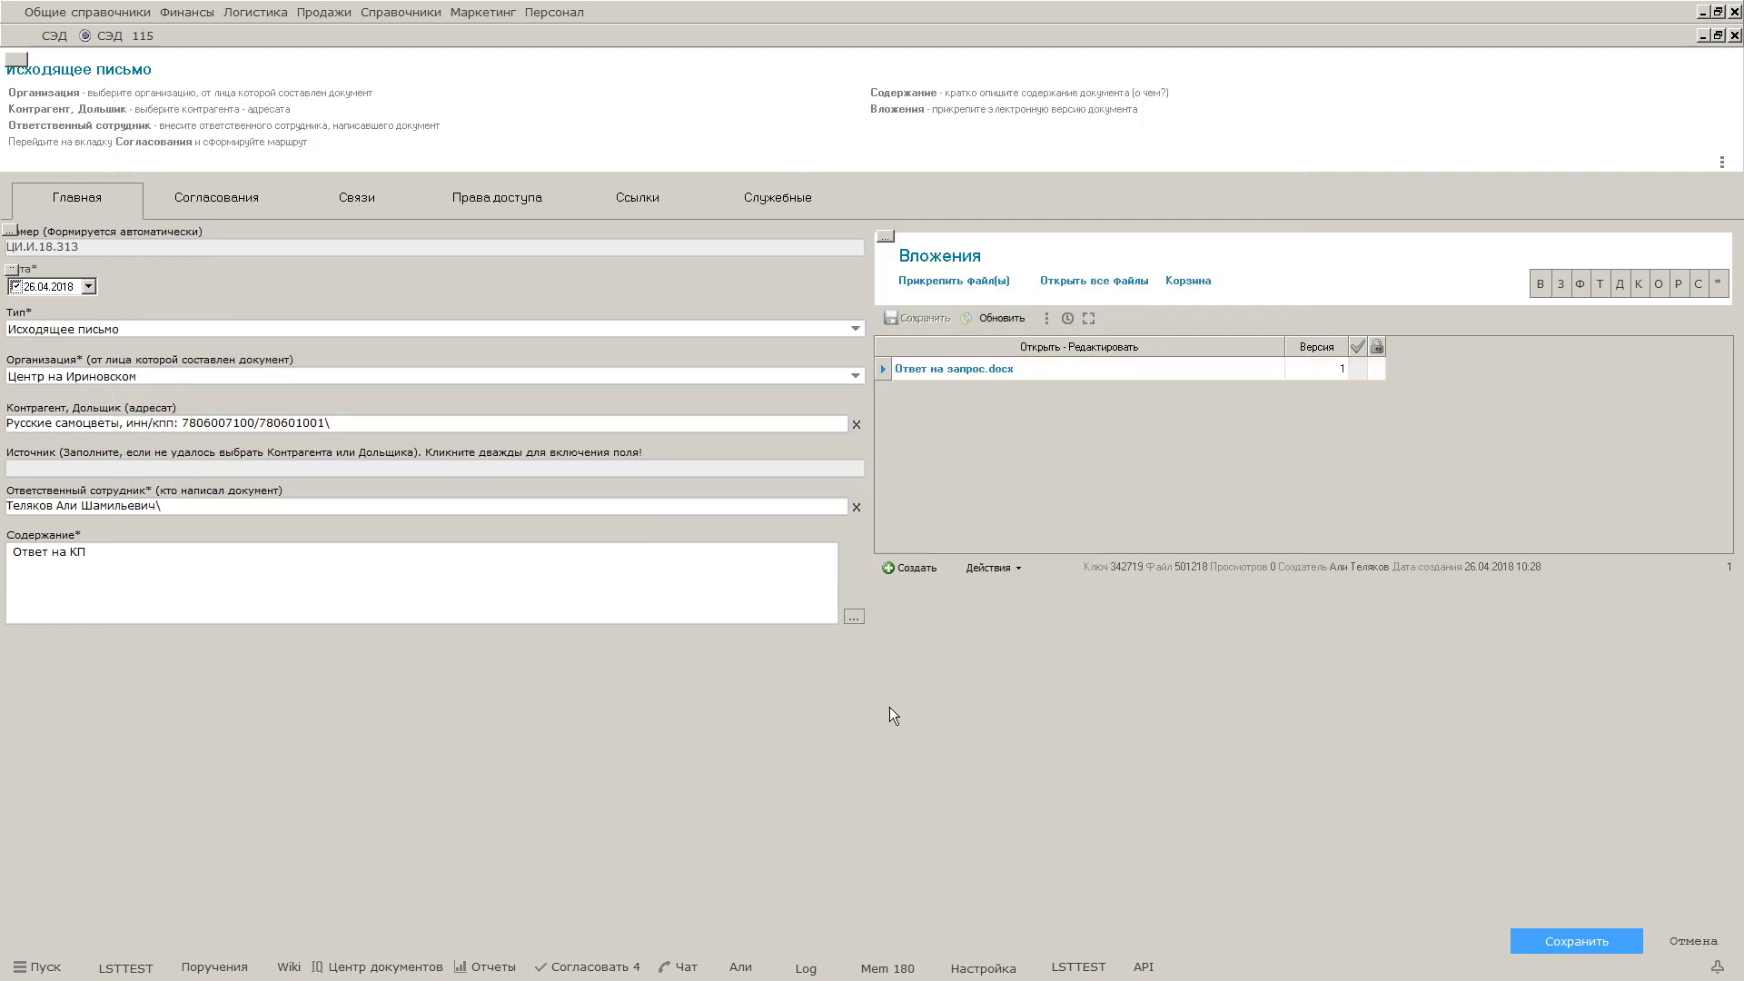
# Step: Create the СЭД approval route for the outgoing letter and save the document
pyautogui.click(241, 207)
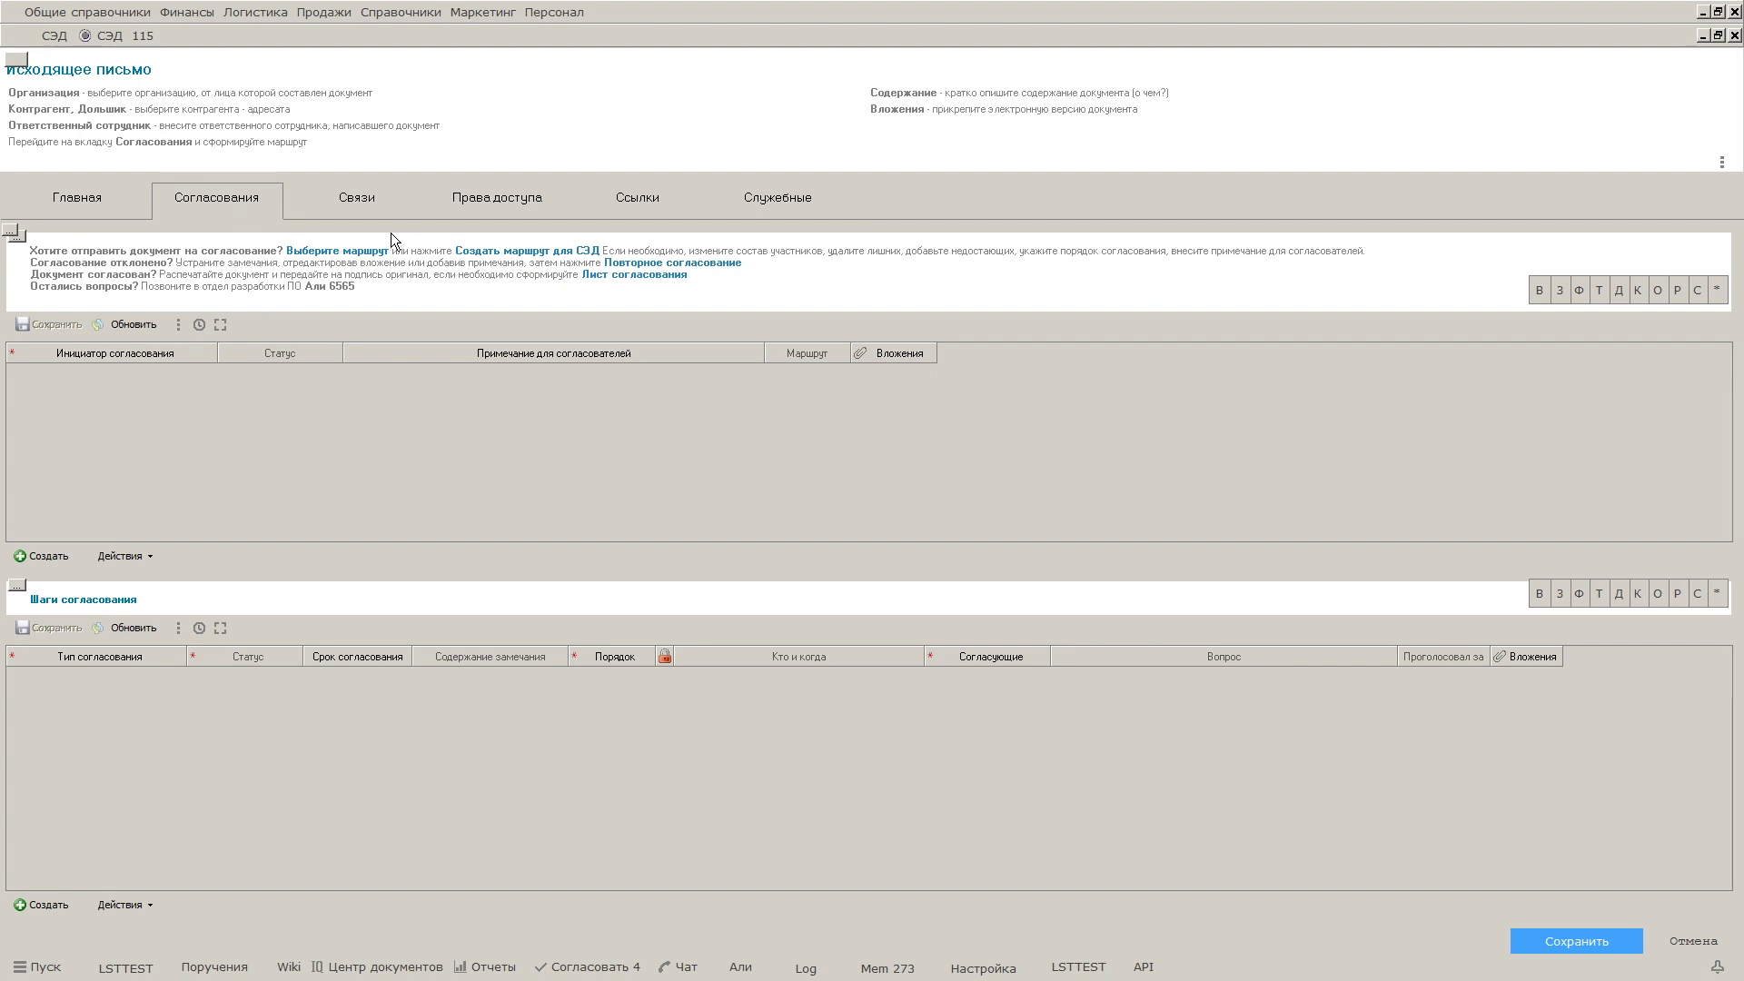
pyautogui.click(475, 255)
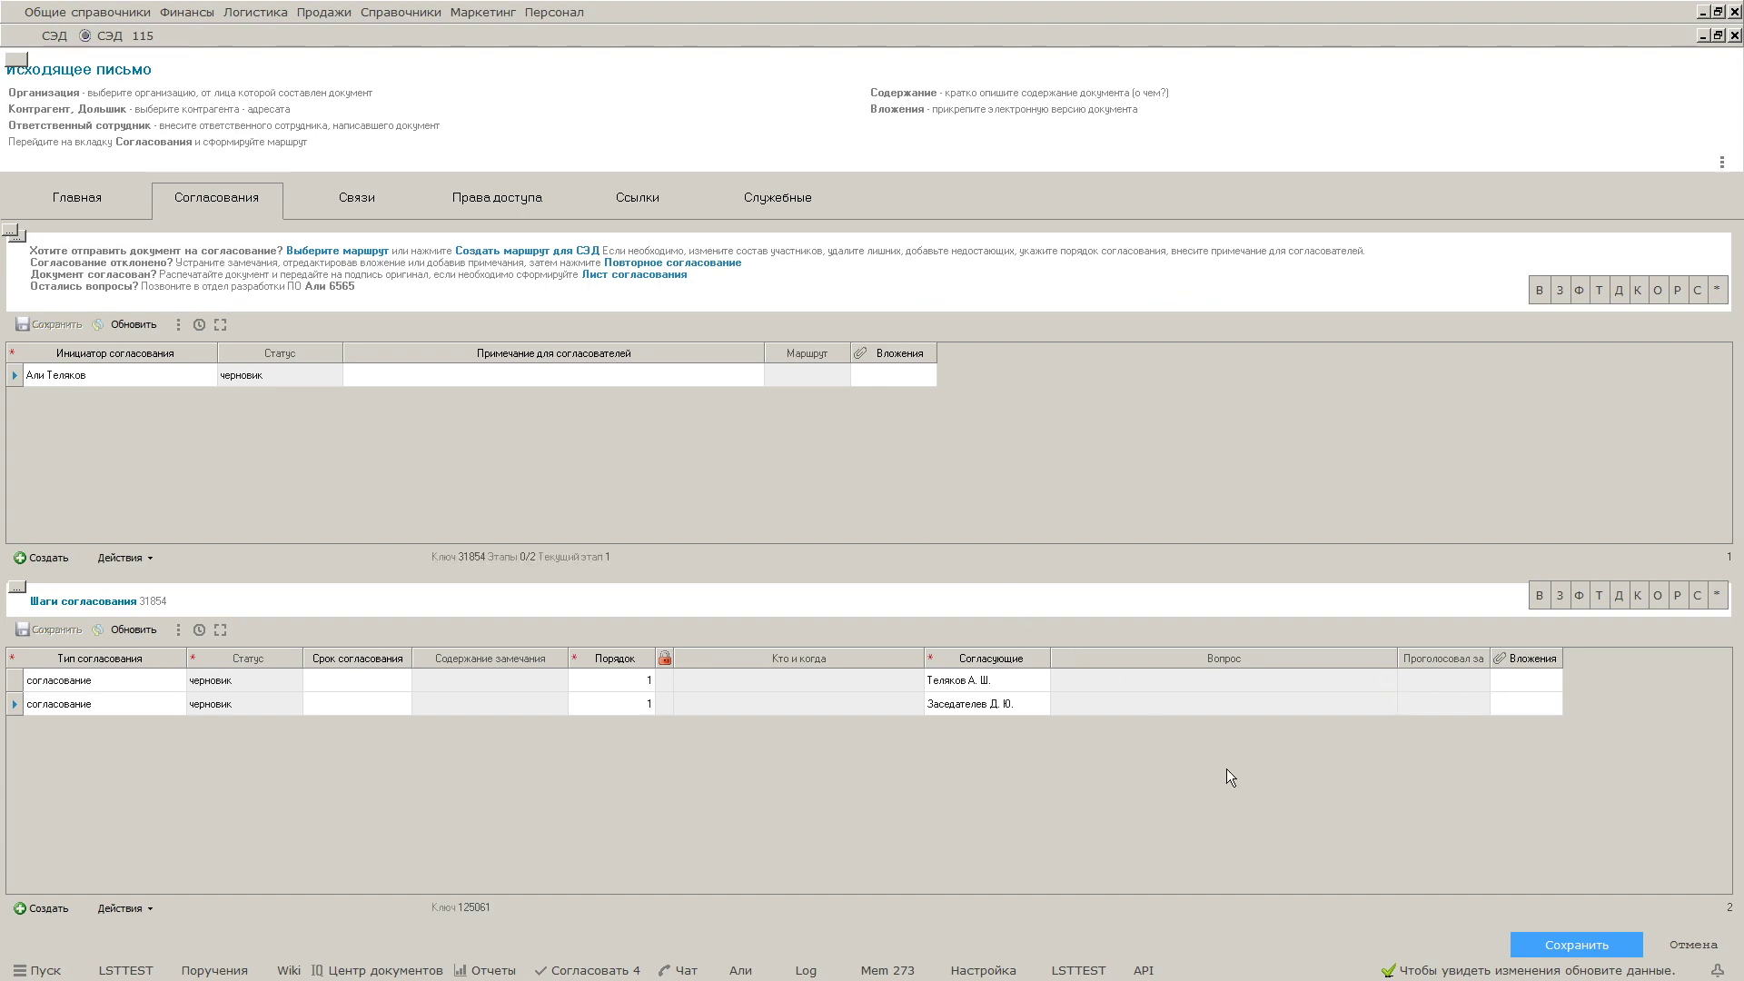
pyautogui.click(1557, 948)
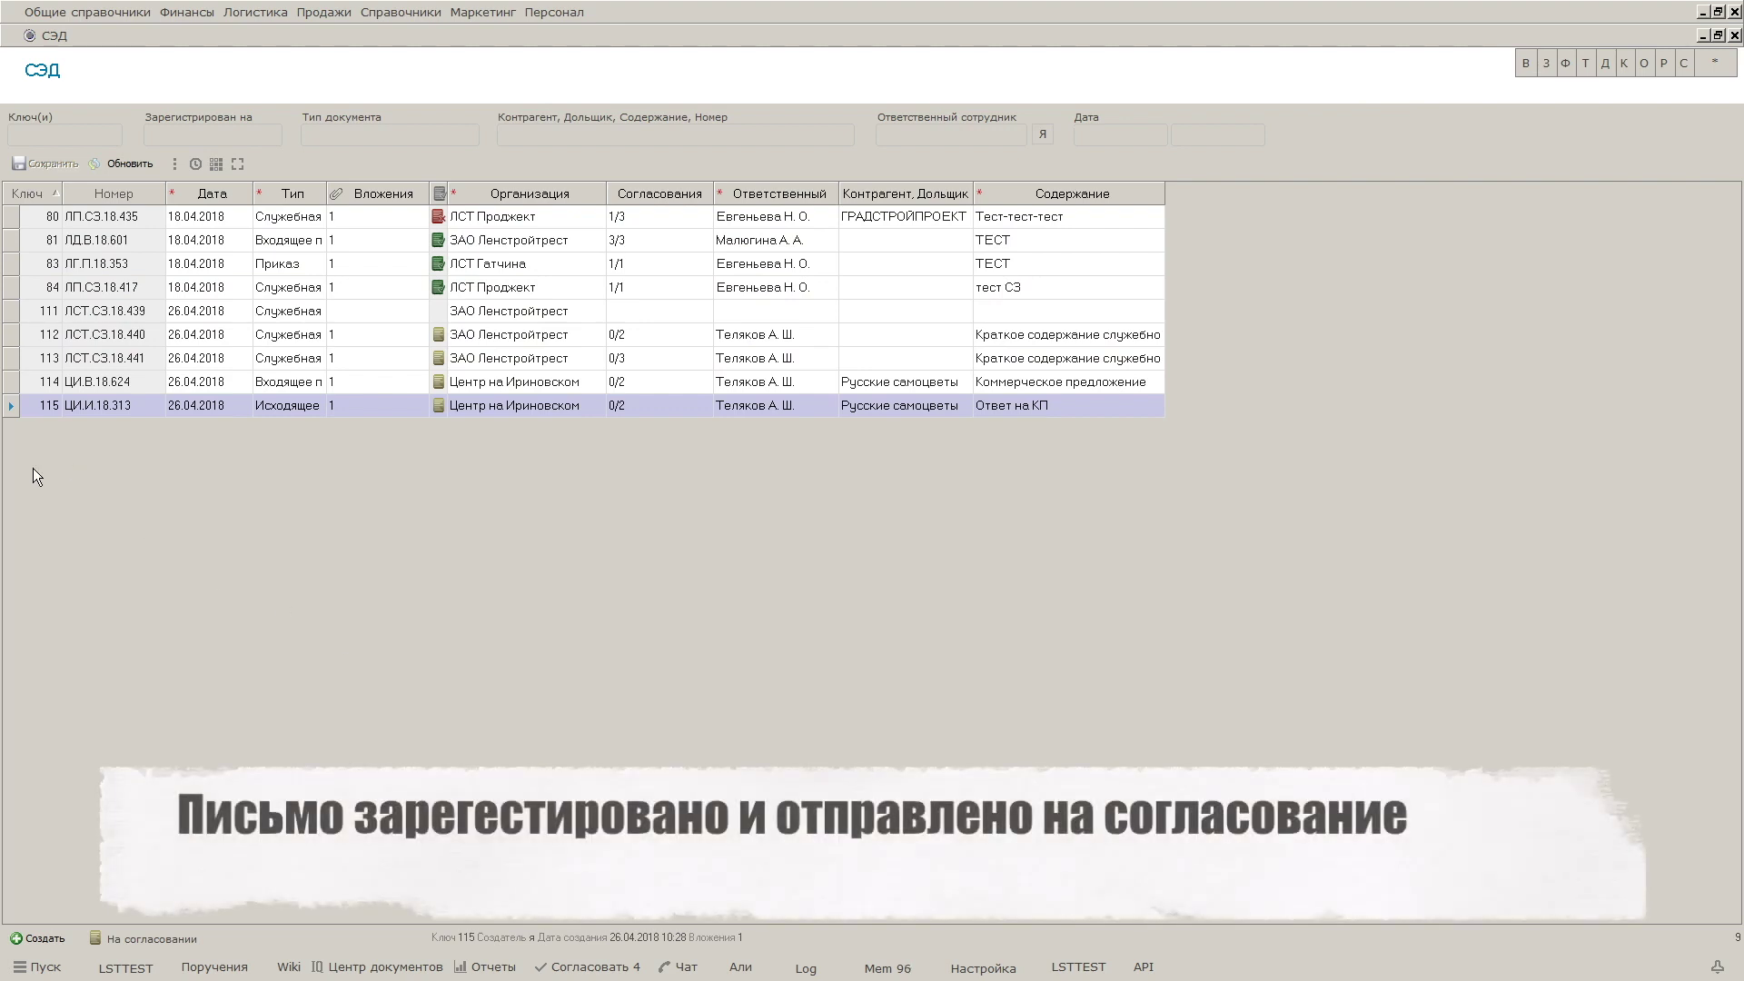
# Step: Reopen the saved outgoing letter, review its linked documents and return to its main details
pyautogui.doubleClick(11, 416)
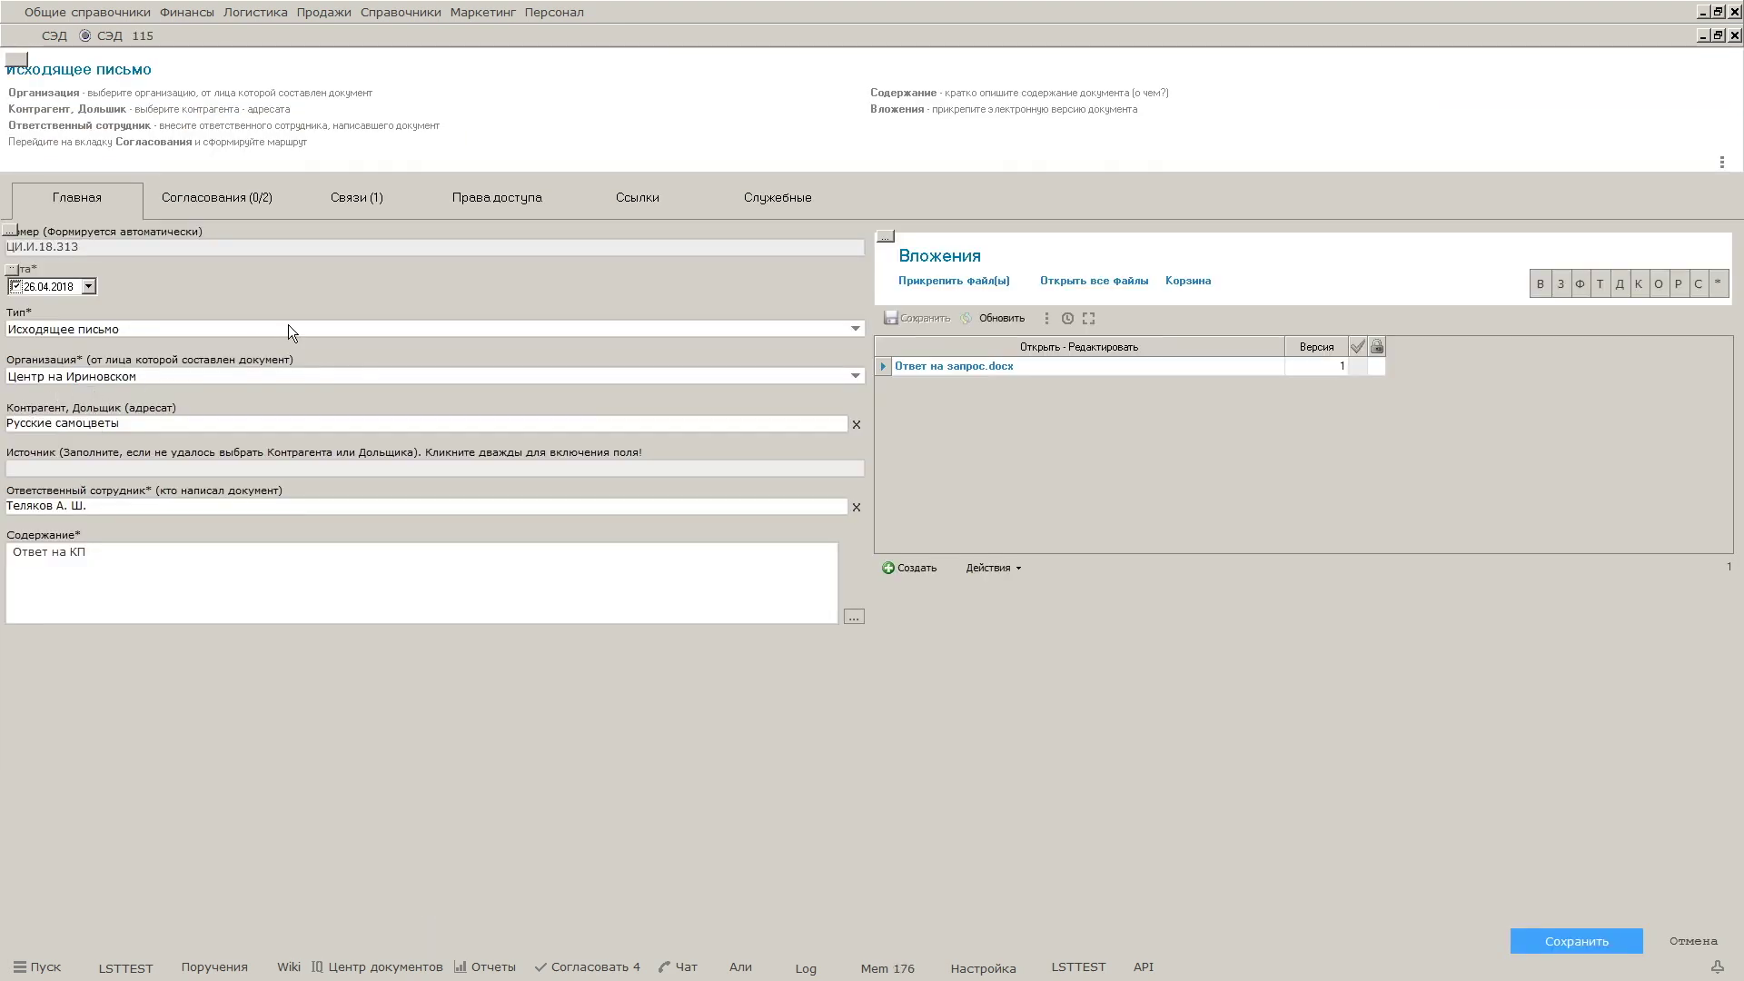
pyautogui.click(343, 205)
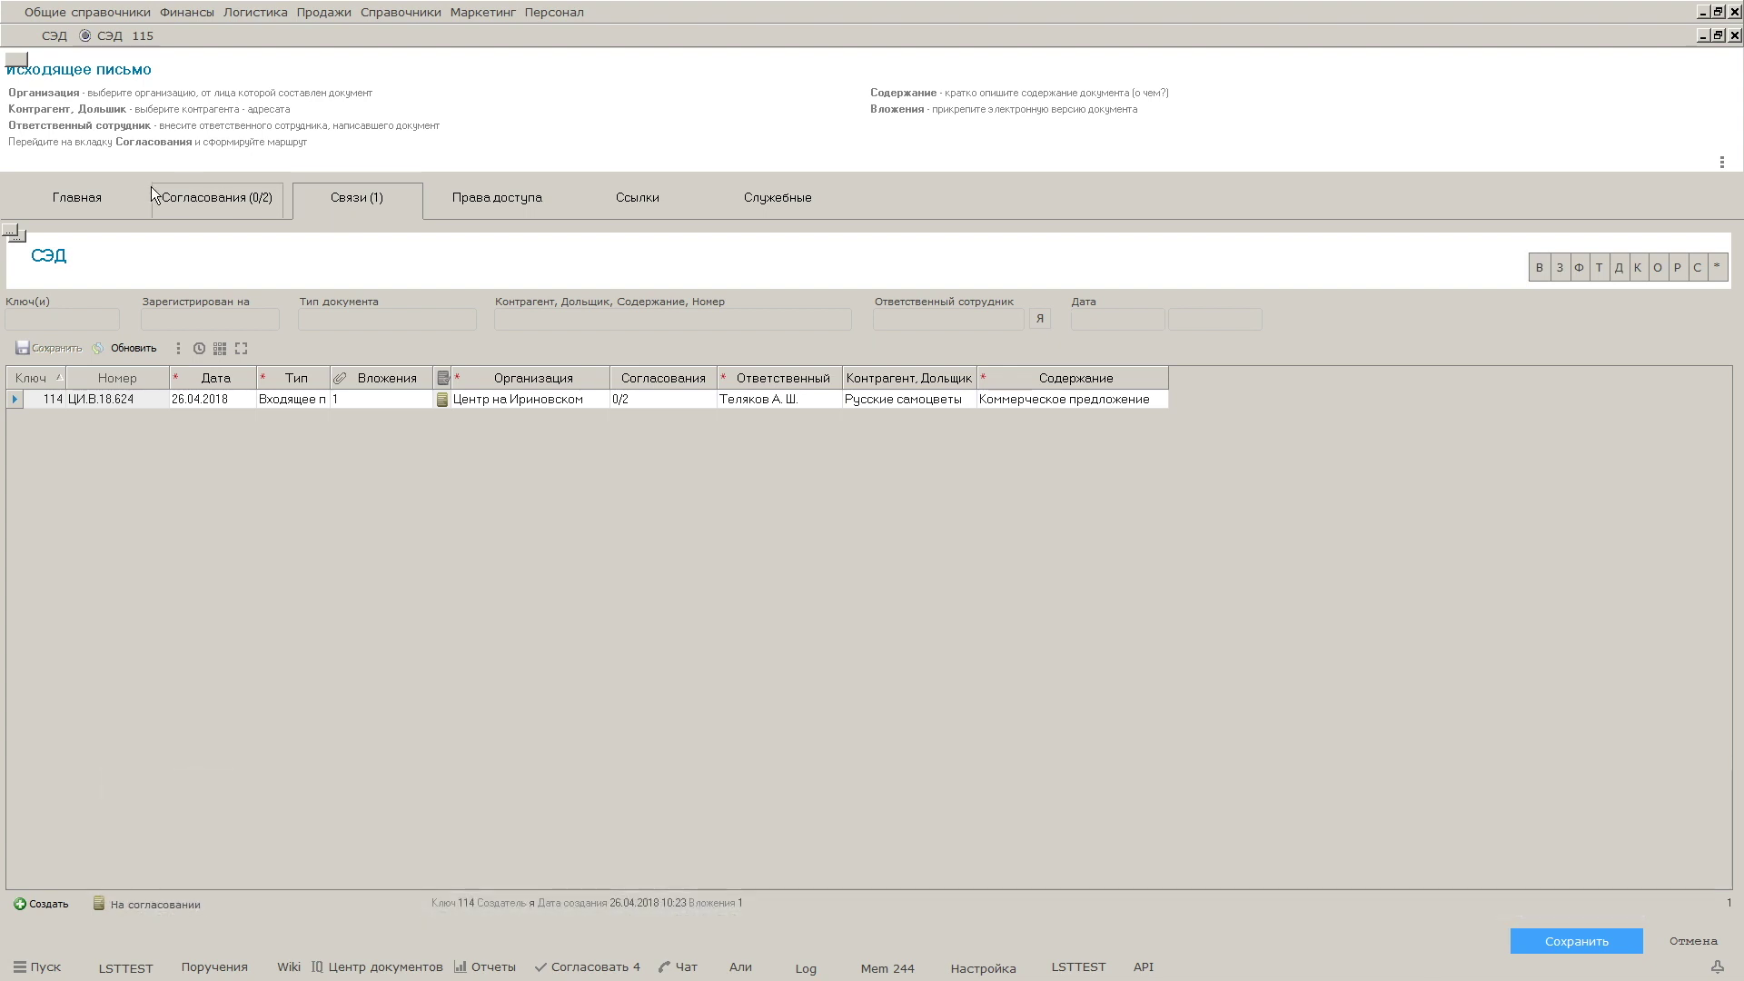
pyautogui.click(106, 191)
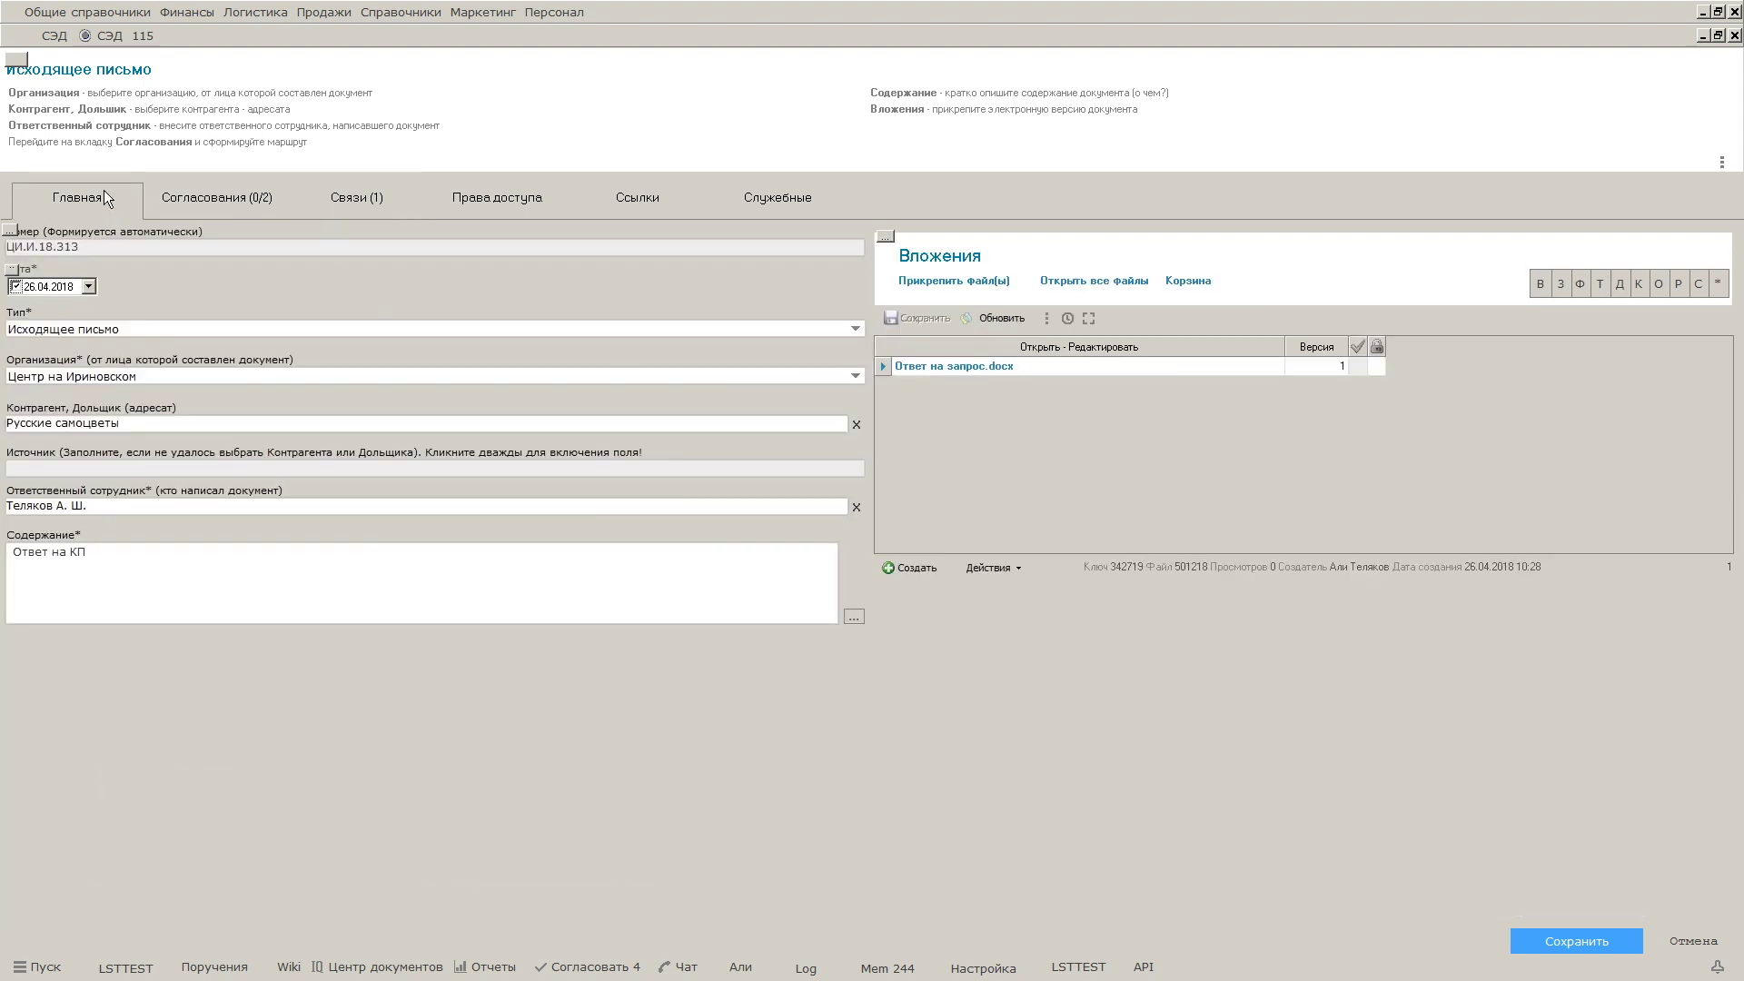